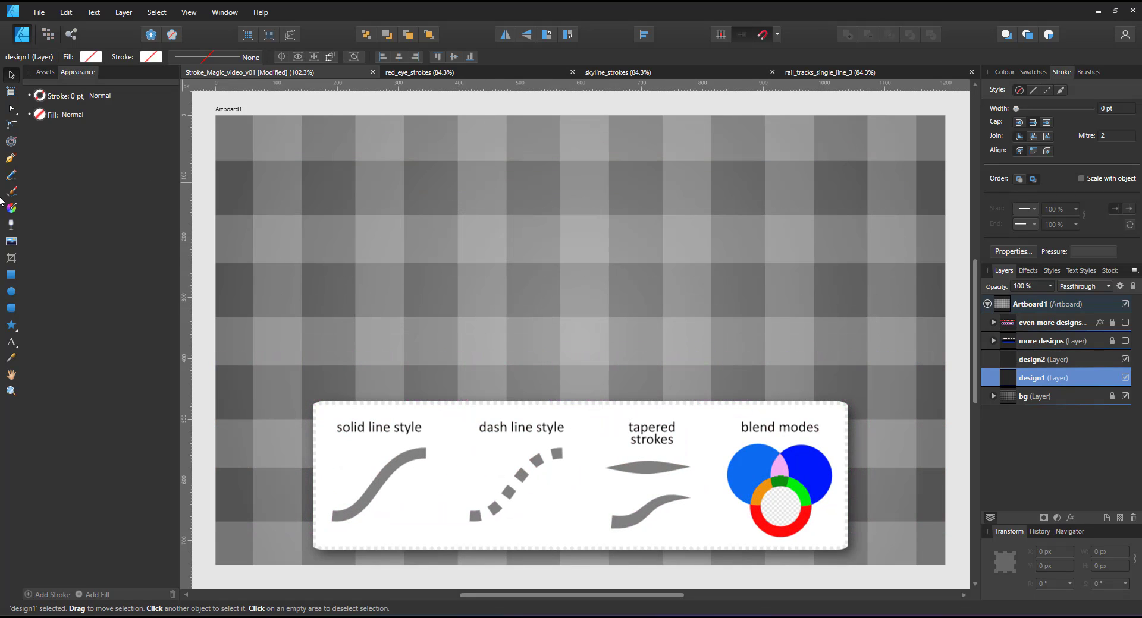
# Draw a straight horizontal line about 1032 px long across the artboard's upper area with the Pen tool, using a 100 pt stroke
pyautogui.click(6, 158)
pyautogui.click(277, 188)
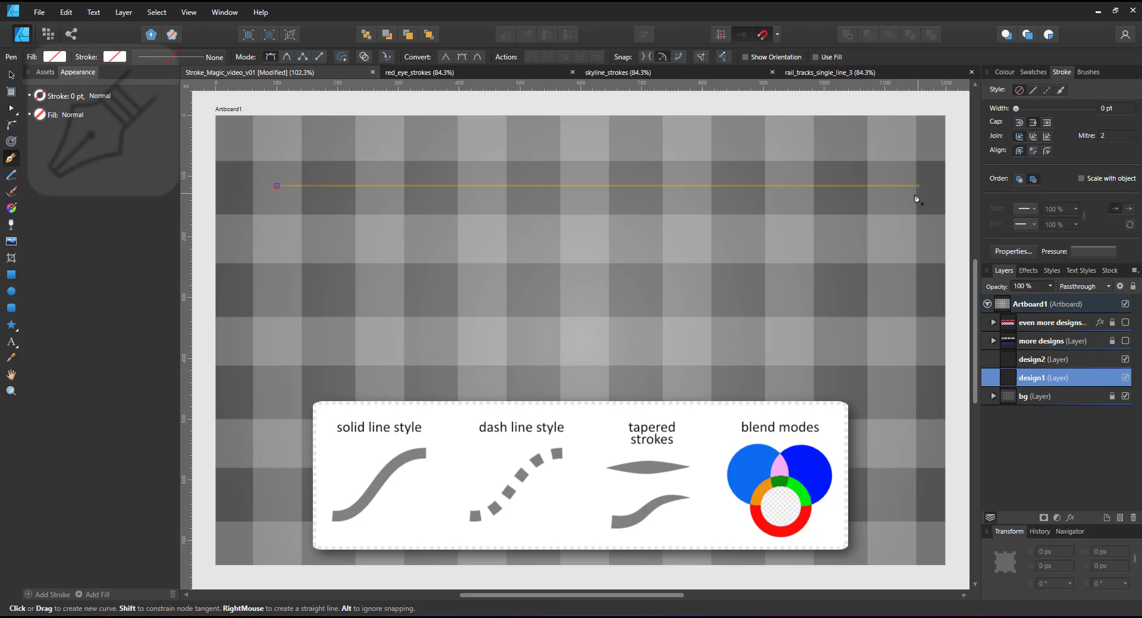
pyautogui.click(903, 186)
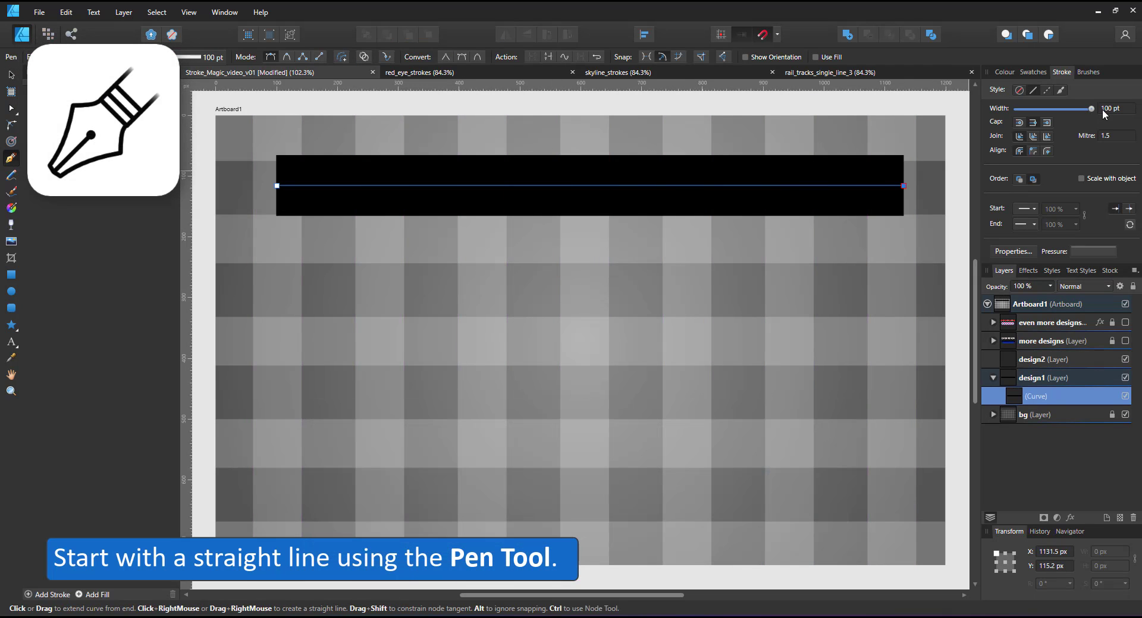
# Try the butt, round and square cap styles on the line's stroke
pyautogui.click(1032, 123)
pyautogui.click(1019, 123)
pyautogui.click(1046, 123)
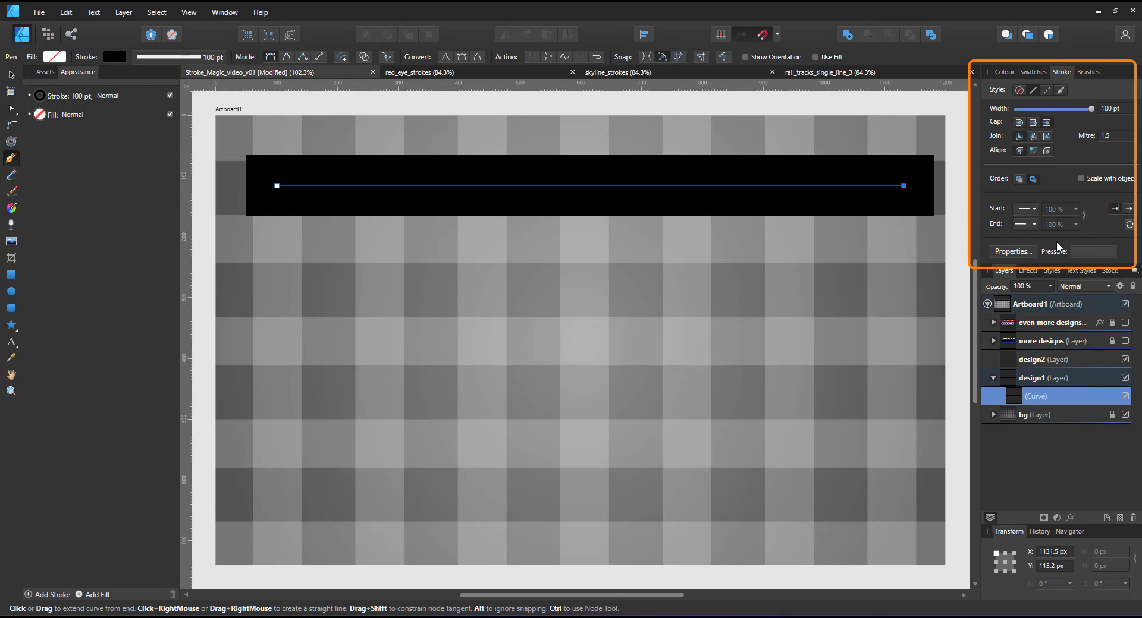
# Try a pressure profile that thins the stroke near one end, then reset the profile and return to the butt cap
pyautogui.click(1081, 256)
pyautogui.moveTo(1108, 267)
pyautogui.mouseDown()
pyautogui.moveTo(1108, 315)
pyautogui.moveTo(1018, 341)
pyautogui.moveTo(1038, 271)
pyautogui.moveTo(1044, 355)
pyautogui.moveTo(1082, 357)
pyautogui.mouseUp()
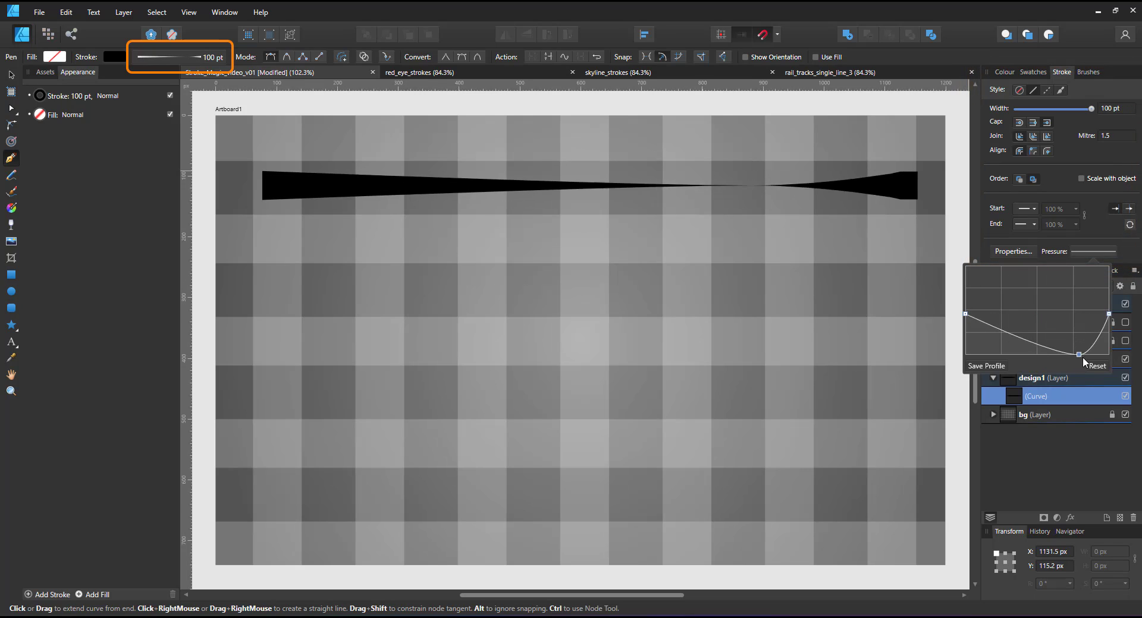
pyautogui.click(1097, 366)
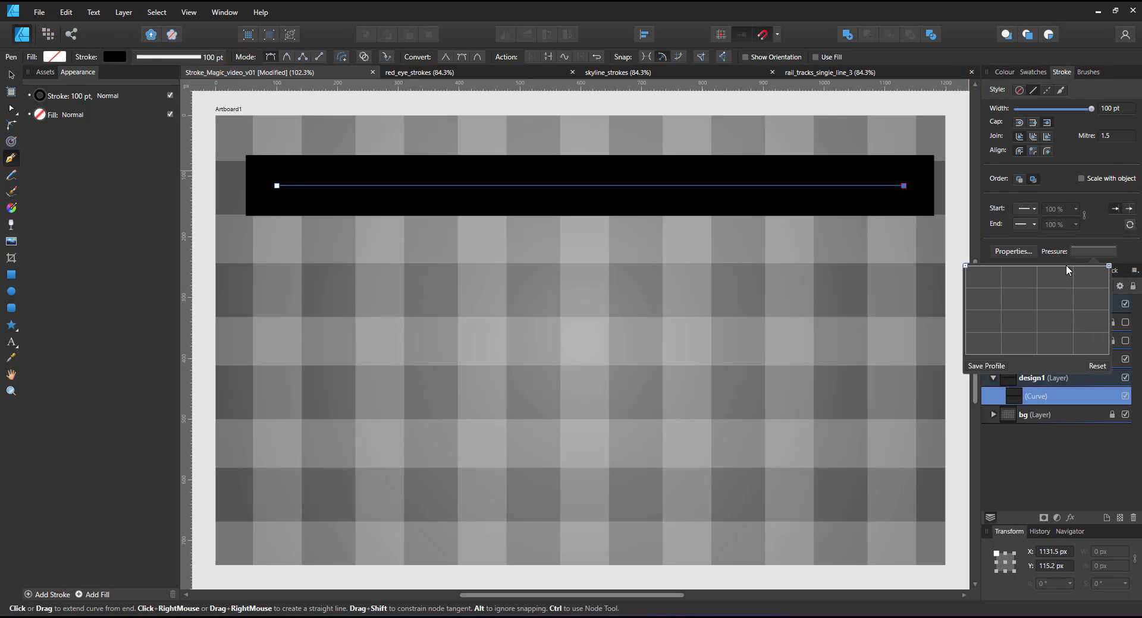
pyautogui.click(1030, 123)
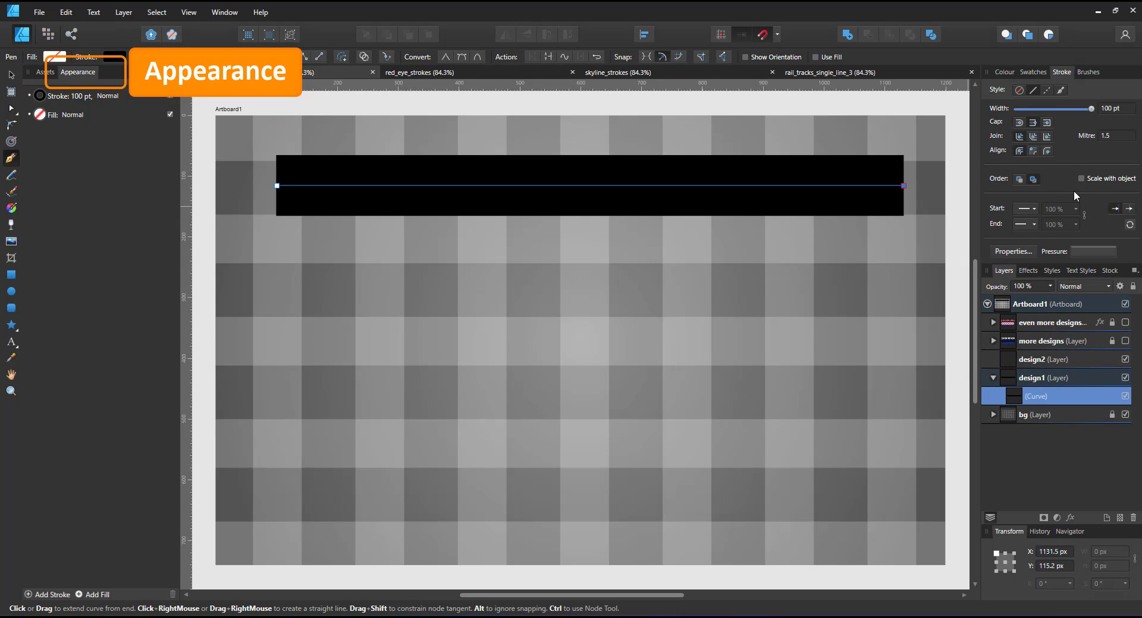
# Duplicate the line's 100 pt stroke and make the upper copy 60 pt wide and white
pyautogui.click(11, 75)
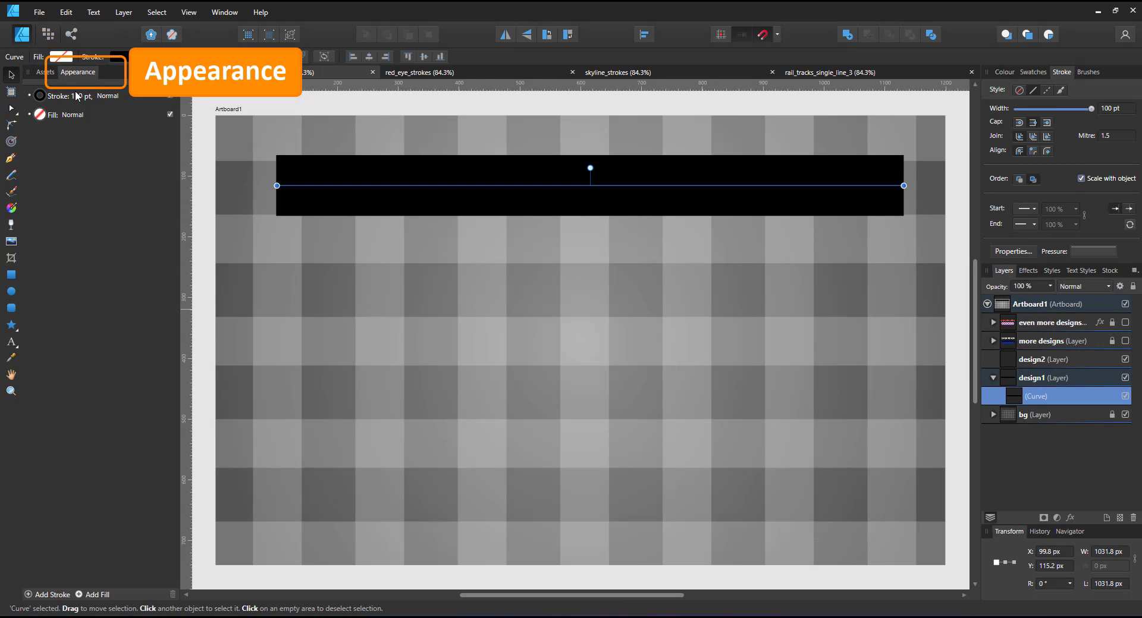
pyautogui.rightClick(82, 101)
pyautogui.click(57, 99)
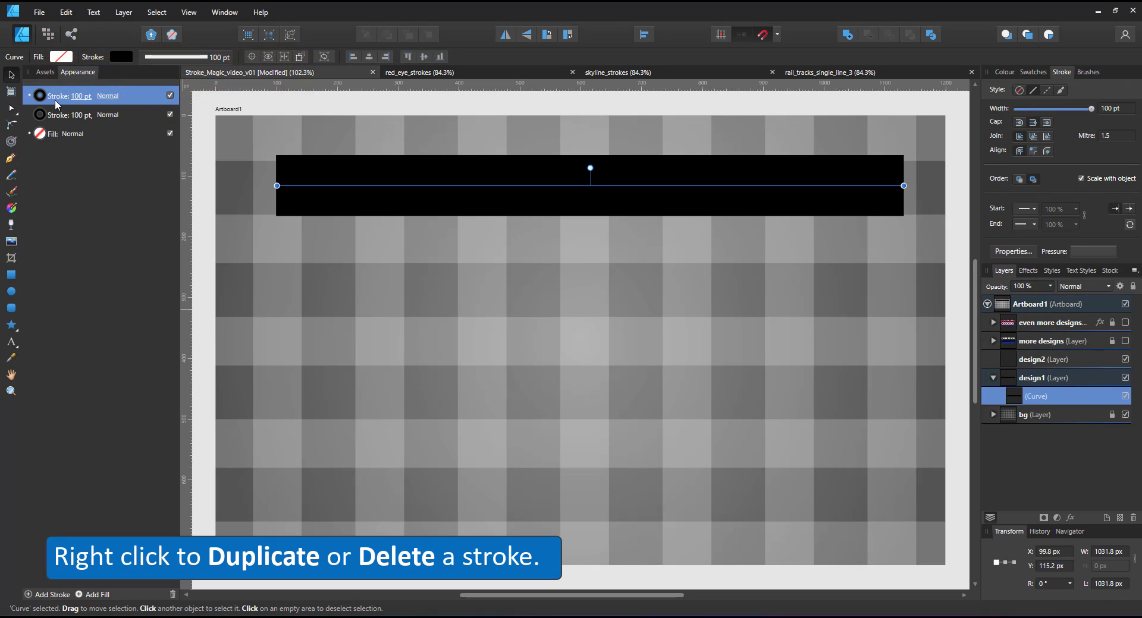
pyautogui.click(81, 96)
pyautogui.write('60')
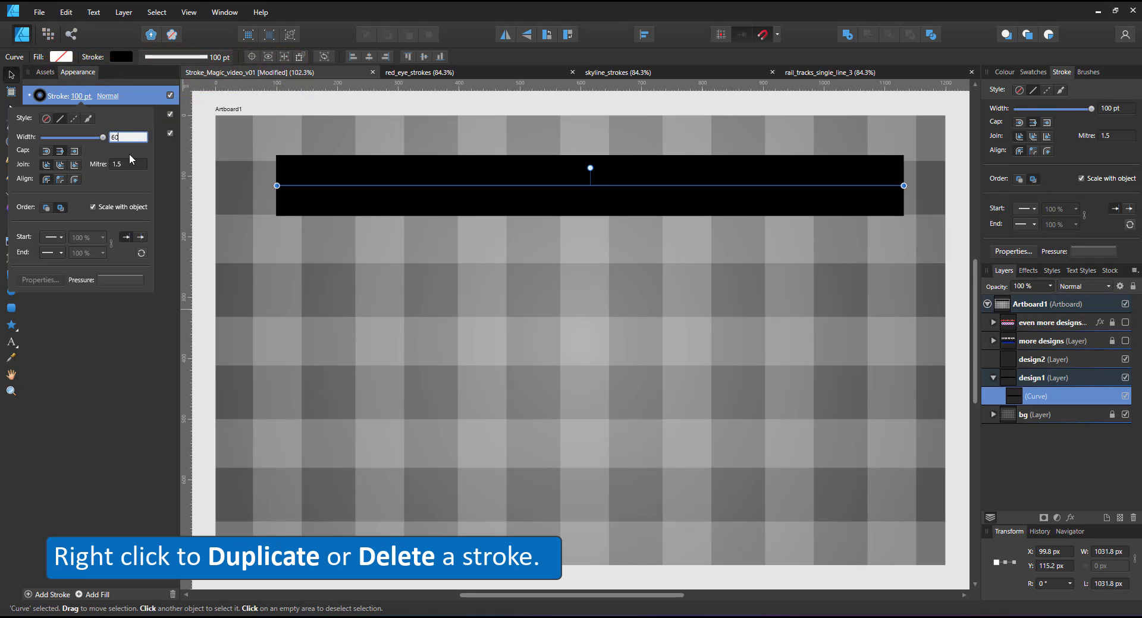
pyautogui.press('Return')
pyautogui.click(1002, 74)
pyautogui.click(1001, 157)
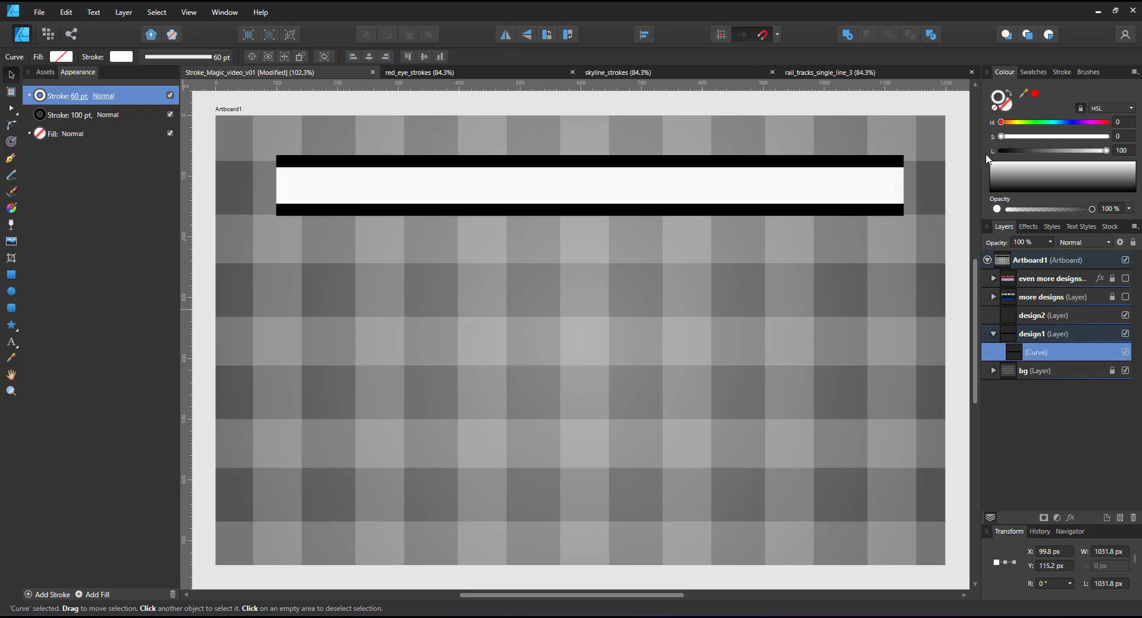
# Duplicate the white 60 pt stroke and make the upper copy 20 pt wide and black
pyautogui.rightClick(93, 98)
pyautogui.click(36, 101)
pyautogui.click(79, 97)
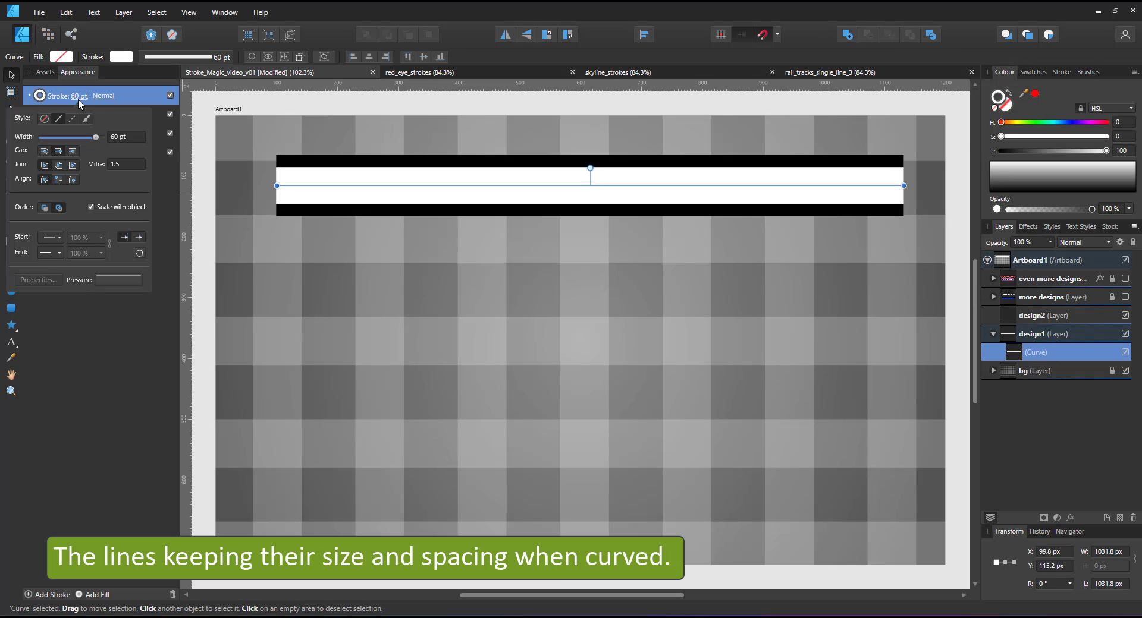
pyautogui.write('20')
pyautogui.press('Return')
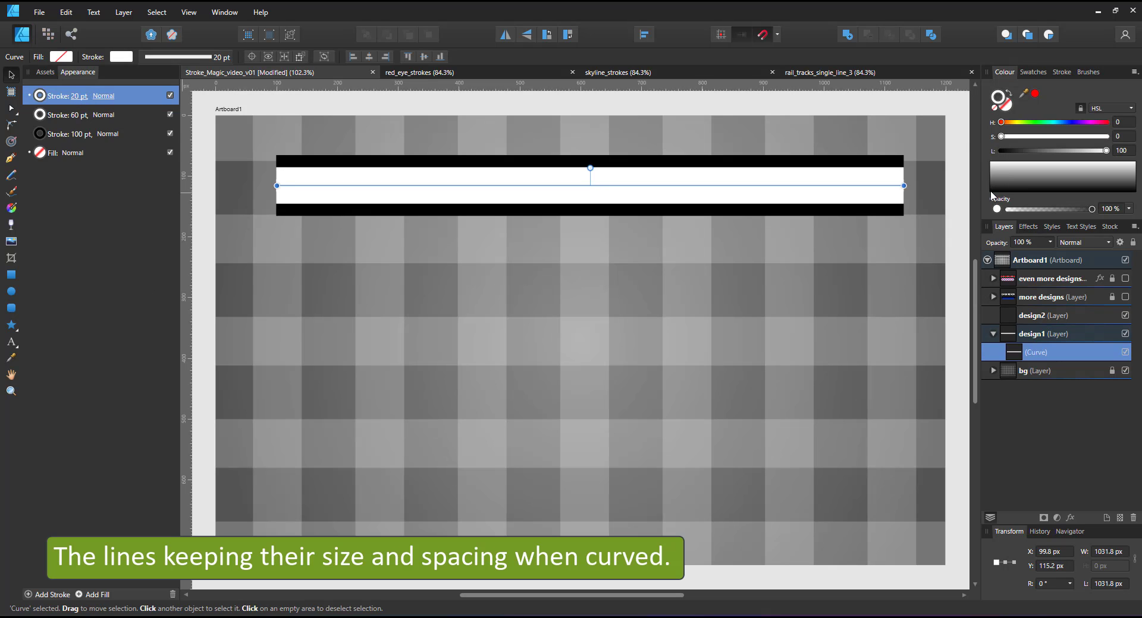
pyautogui.click(1011, 189)
# Try bending the striped line at its middle with the Node tool
pyautogui.click(11, 108)
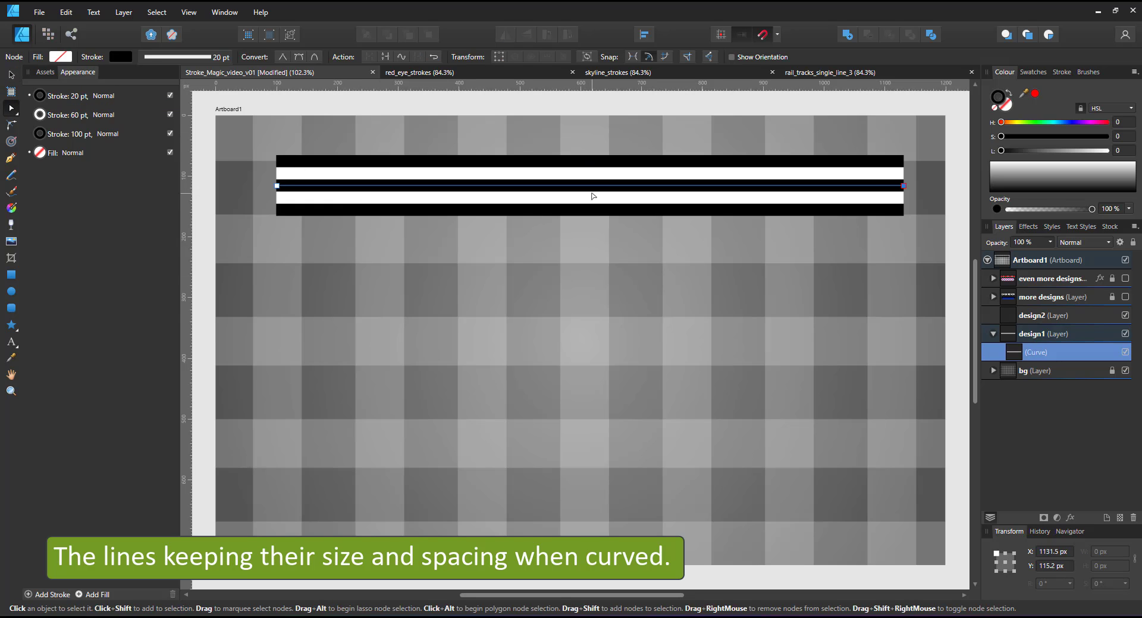
pyautogui.moveTo(592, 195)
pyautogui.mouseDown()
pyautogui.moveTo(581, 362)
pyautogui.moveTo(415, 319)
pyautogui.moveTo(587, 210)
pyautogui.moveTo(587, 188)
pyautogui.mouseUp()
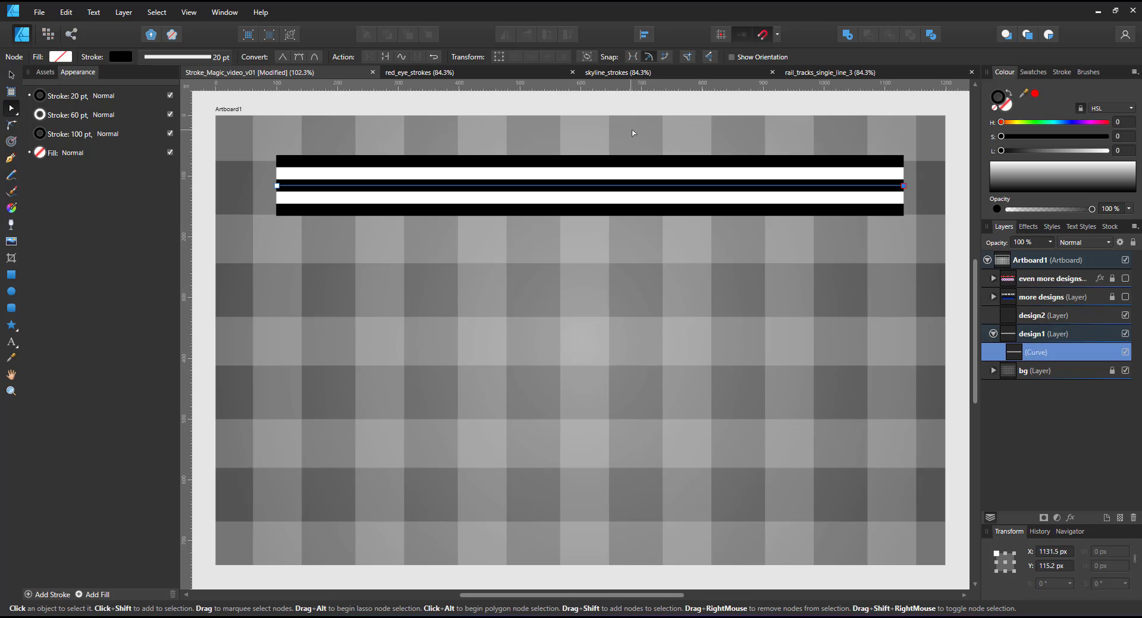
# Try red on the 60 pt stroke and white on the 20 pt stroke, then undo both colour changes
pyautogui.click(67, 115)
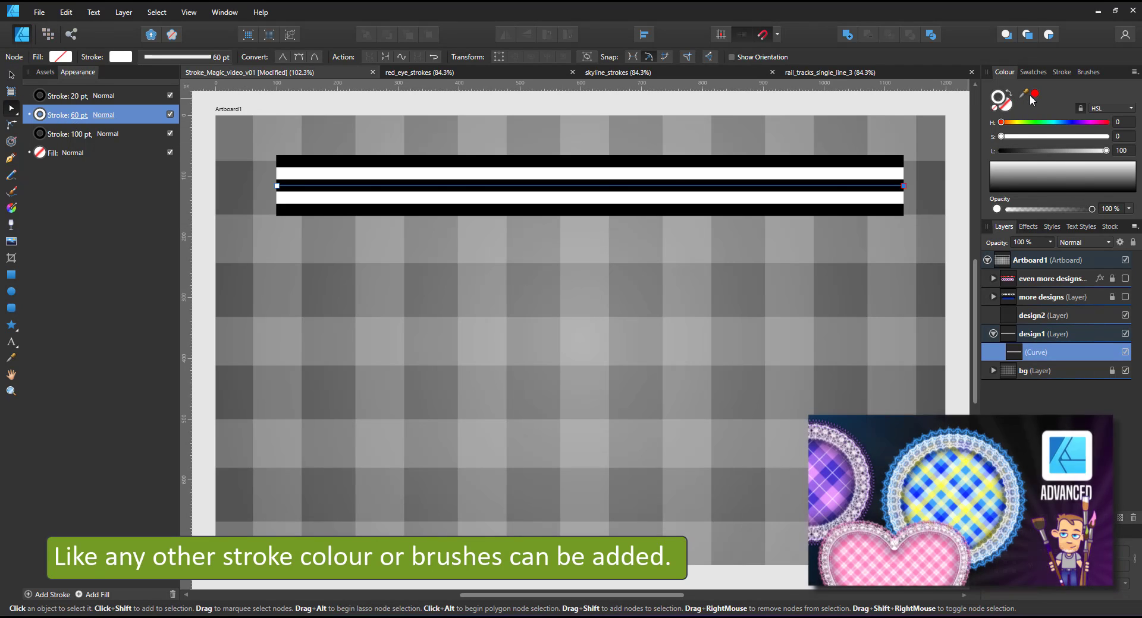
pyautogui.click(1034, 93)
pyautogui.click(67, 98)
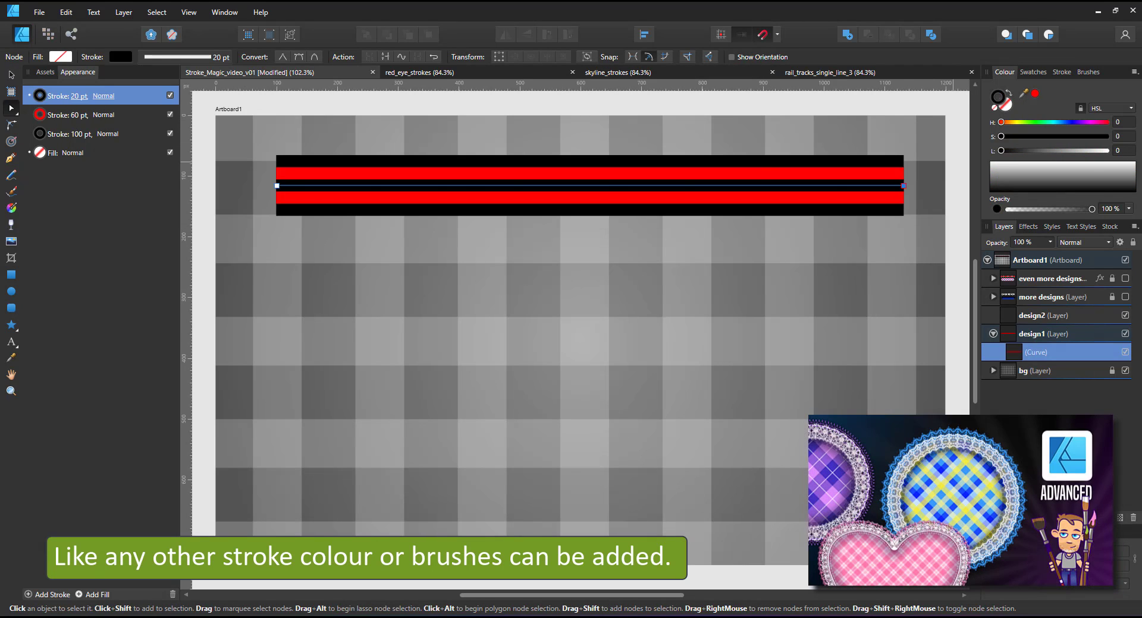
pyautogui.click(992, 179)
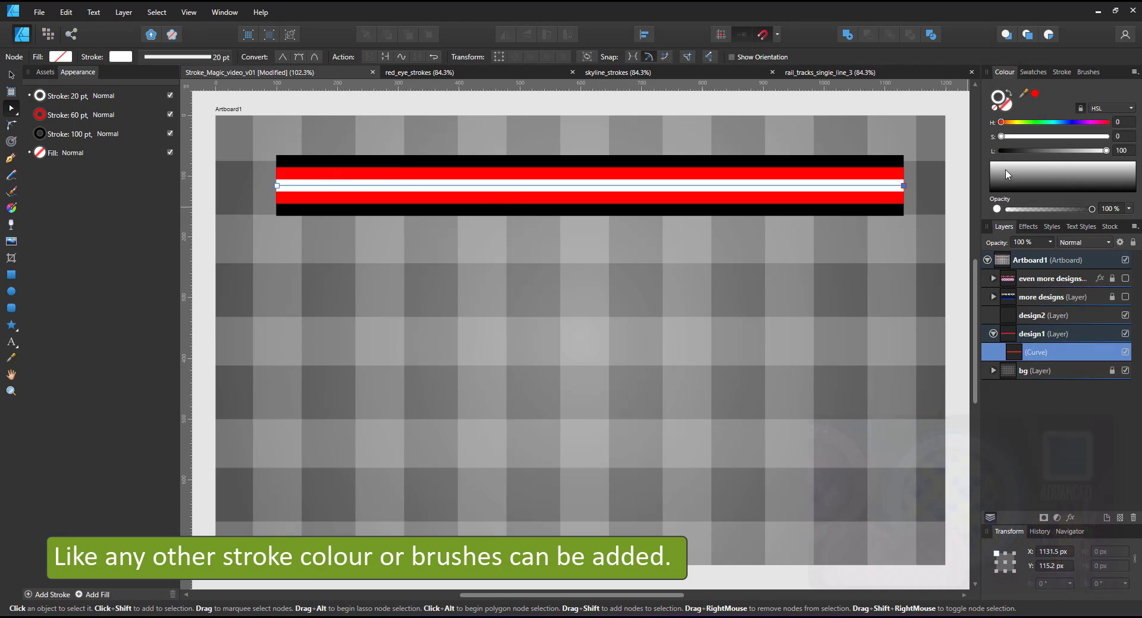
pyautogui.hotkey('ctrl', 'z')
pyautogui.hotkey('ctrl', 'z')
pyautogui.hotkey('ctrl', 'z')
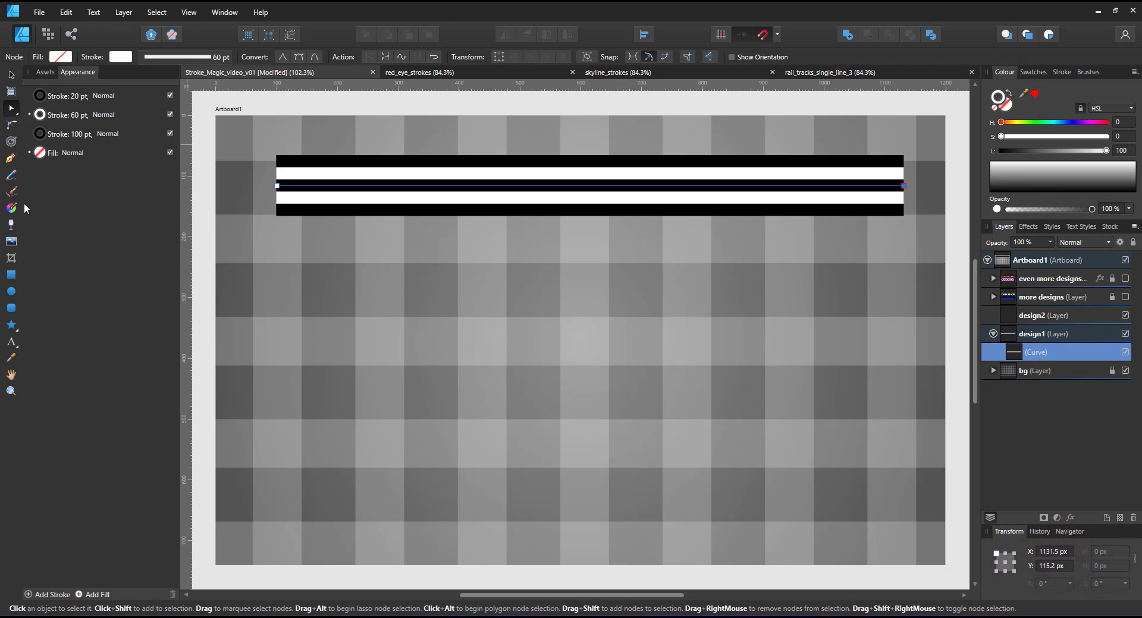
# Try a linear white-to-red gradient along the line's 60 pt stroke and adjust the colour of its start stop
pyautogui.click(59, 119)
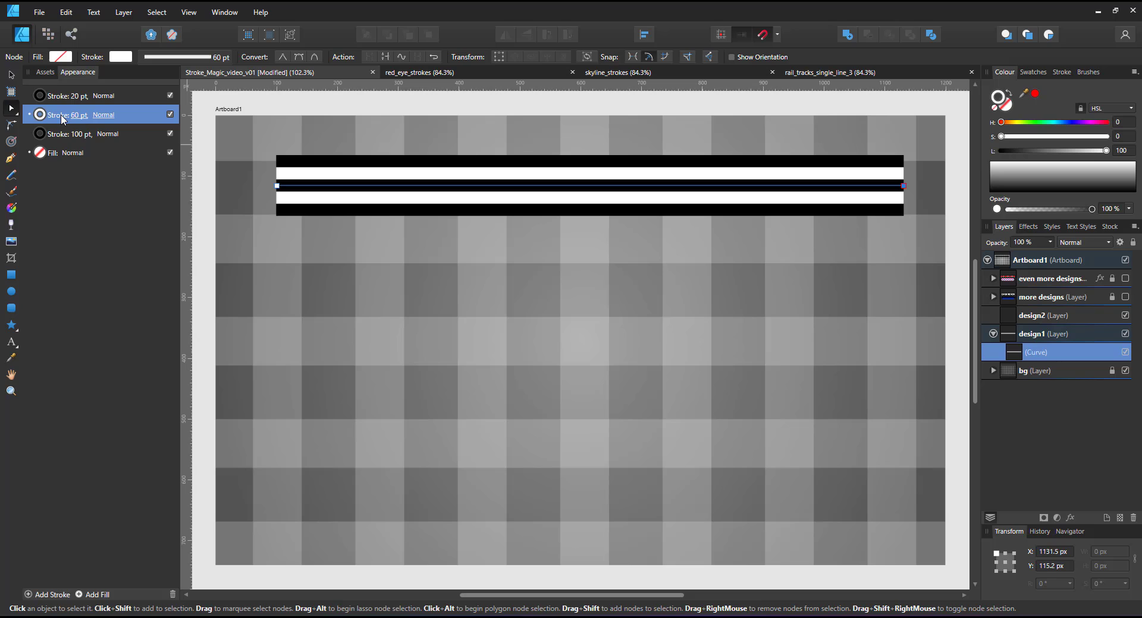
pyautogui.click(12, 208)
pyautogui.click(64, 83)
pyautogui.moveTo(277, 186); pyautogui.dragTo(898, 186)
pyautogui.click(1034, 95)
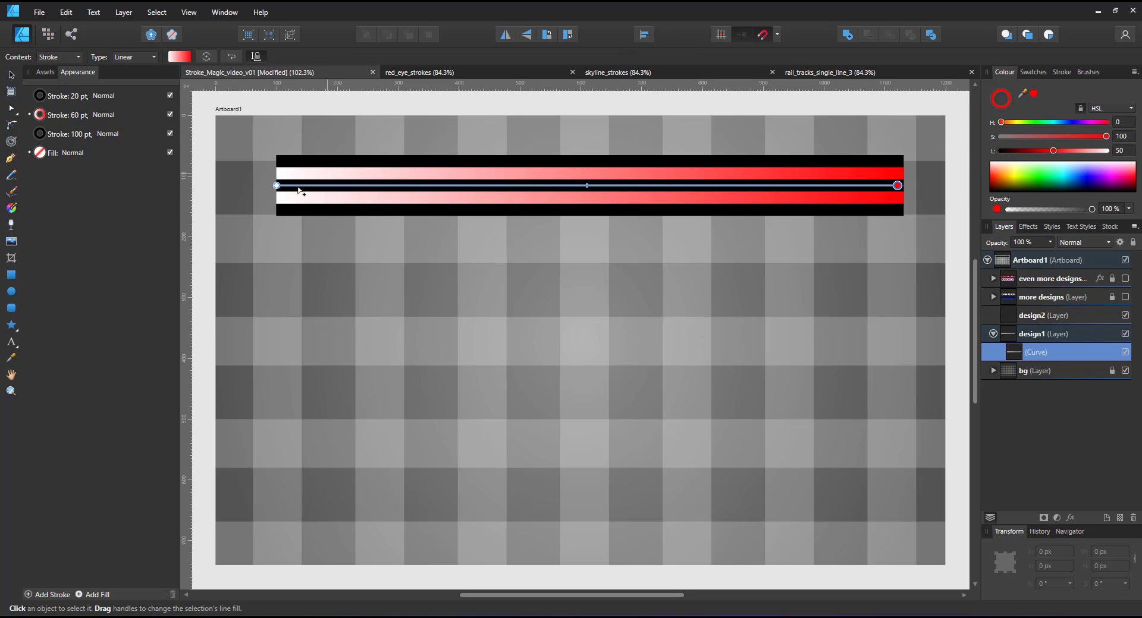
pyautogui.click(277, 186)
pyautogui.moveTo(1025, 137); pyautogui.dragTo(1106, 136)
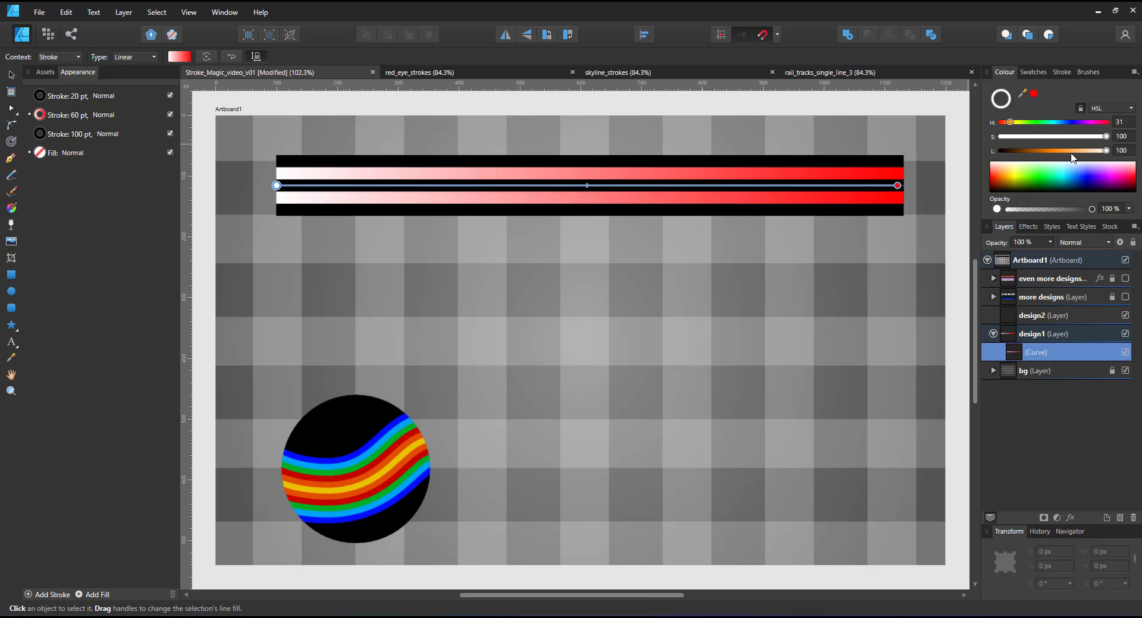
pyautogui.click(1053, 151)
# Duplicate the striped line straight down, placing the copy at about Y 254 px
pyautogui.click(11, 109)
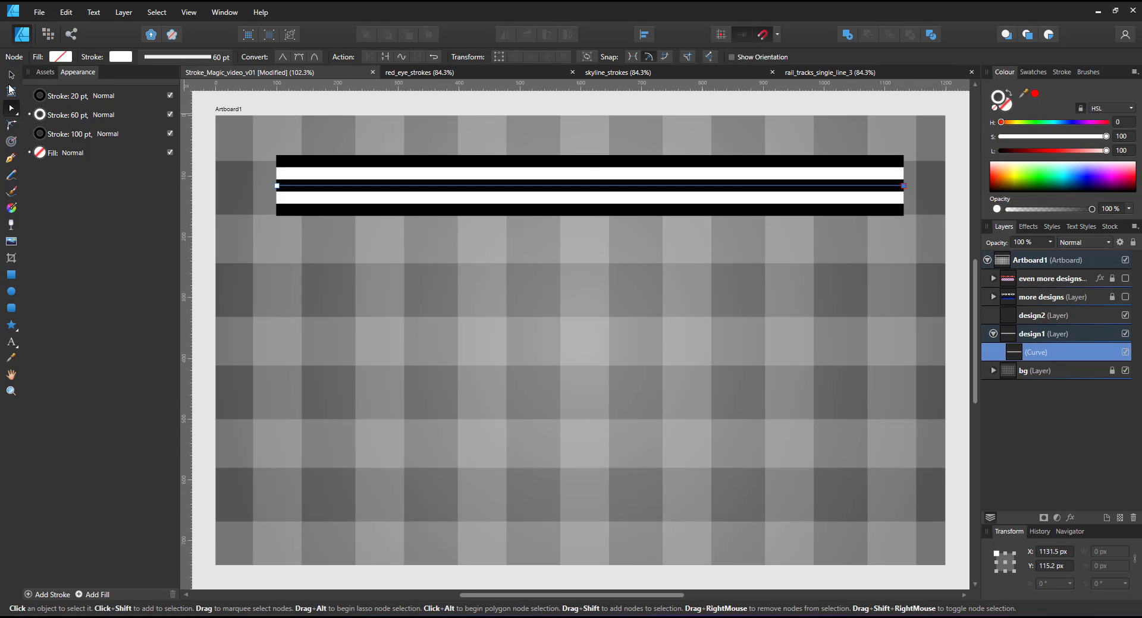
pyautogui.click(11, 74)
pyautogui.moveTo(497, 196); pyautogui.dragTo(494, 273)
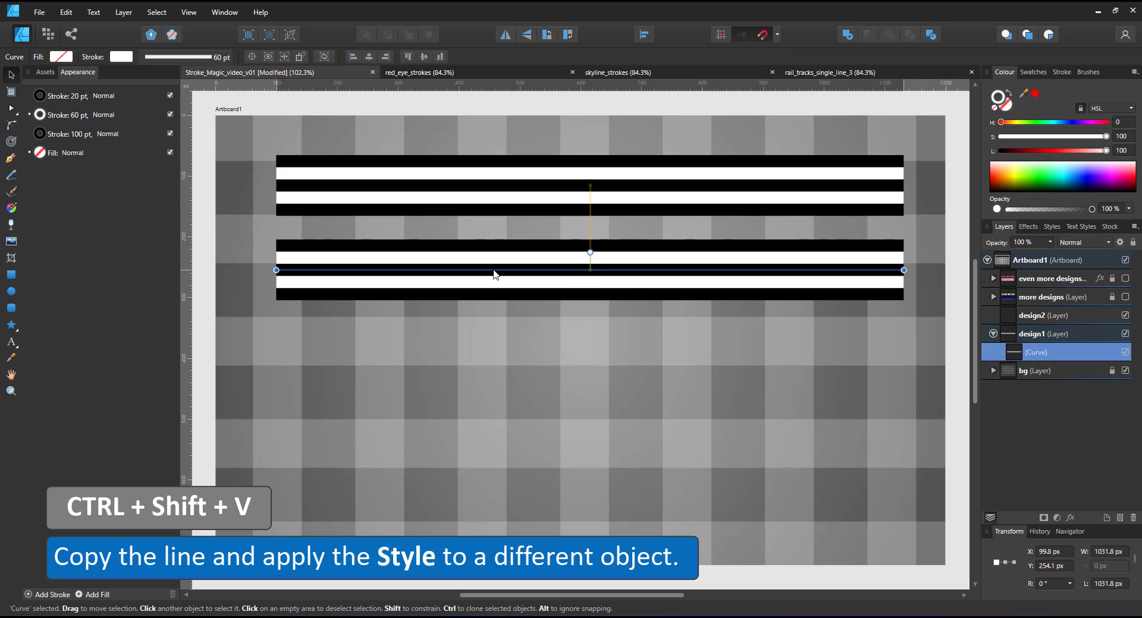
# Draw a circle about 275 px in diameter below the two striped lines
pyautogui.click(12, 292)
pyautogui.moveTo(282, 340); pyautogui.dragTo(449, 508)
pyautogui.click(11, 75)
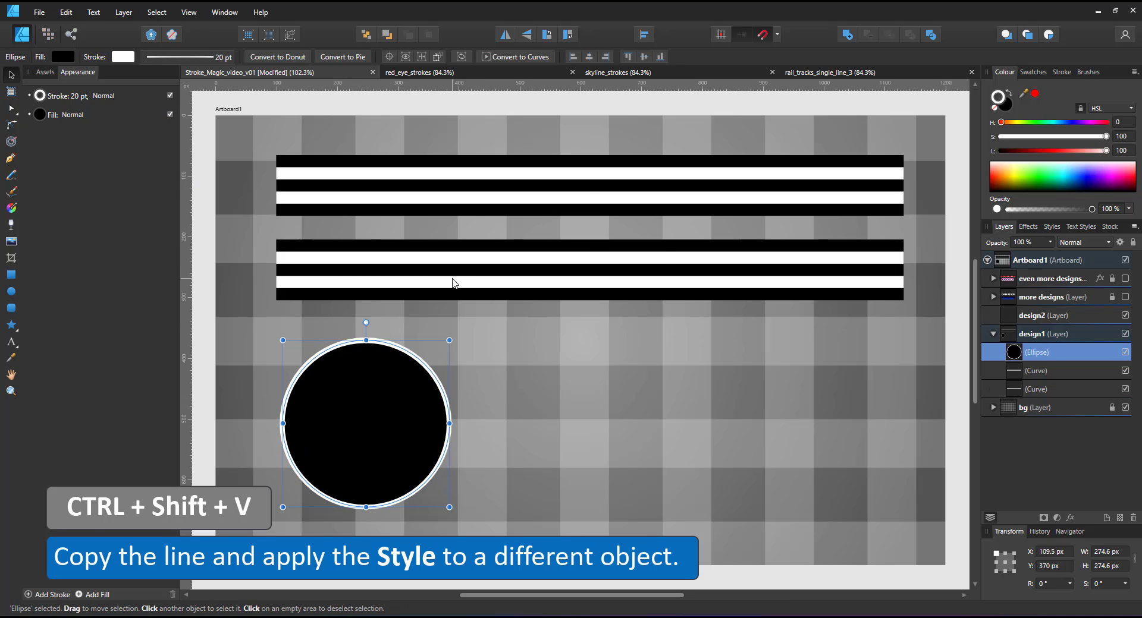
# Copy the lower striped line and paste its style onto the circle
pyautogui.click(454, 280)
pyautogui.hotkey('ctrl', 'c')
pyautogui.click(401, 444)
pyautogui.hotkey('ctrl', 'shift', 'v')
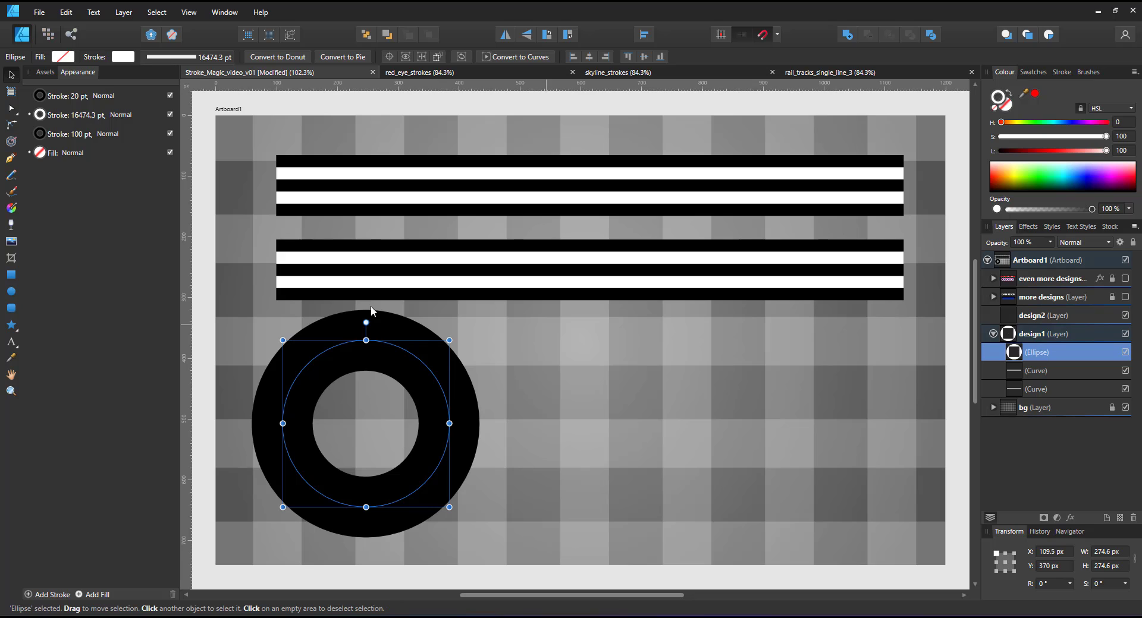
# Set the width of the circle's white middle stroke to 60 pt
pyautogui.click(73, 113)
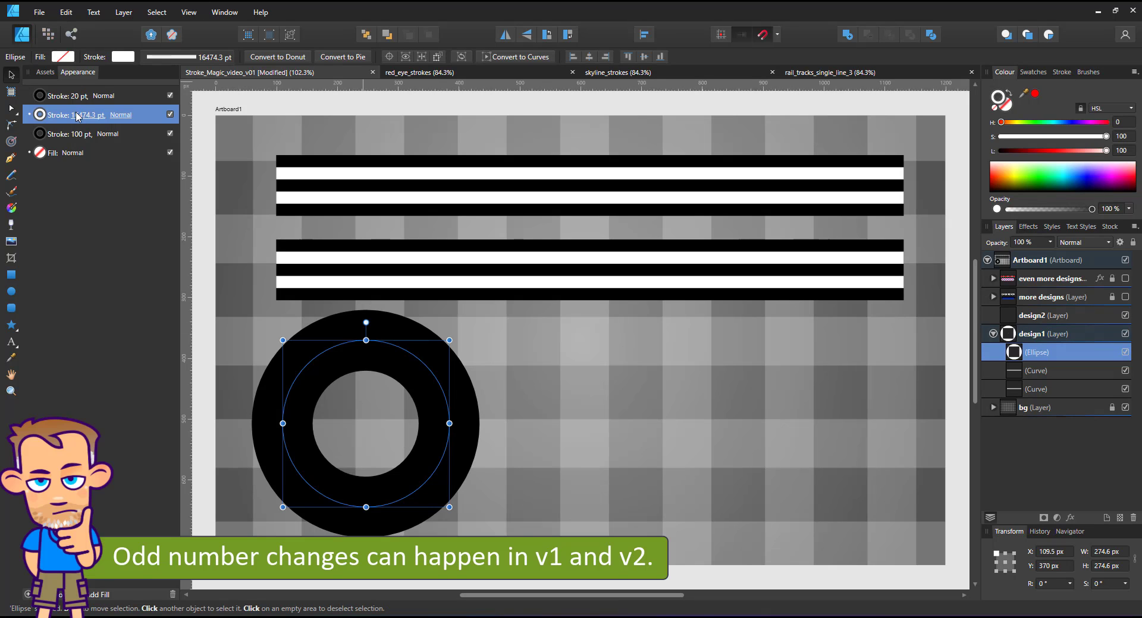
pyautogui.click(123, 157)
pyautogui.write('4')
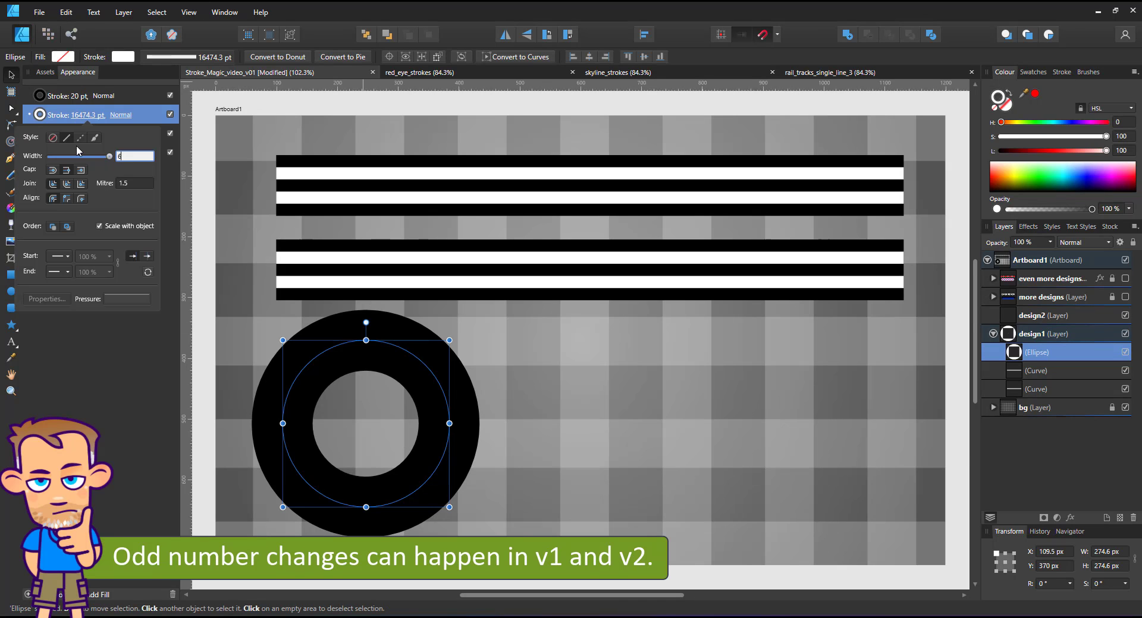
pyautogui.press('Return')
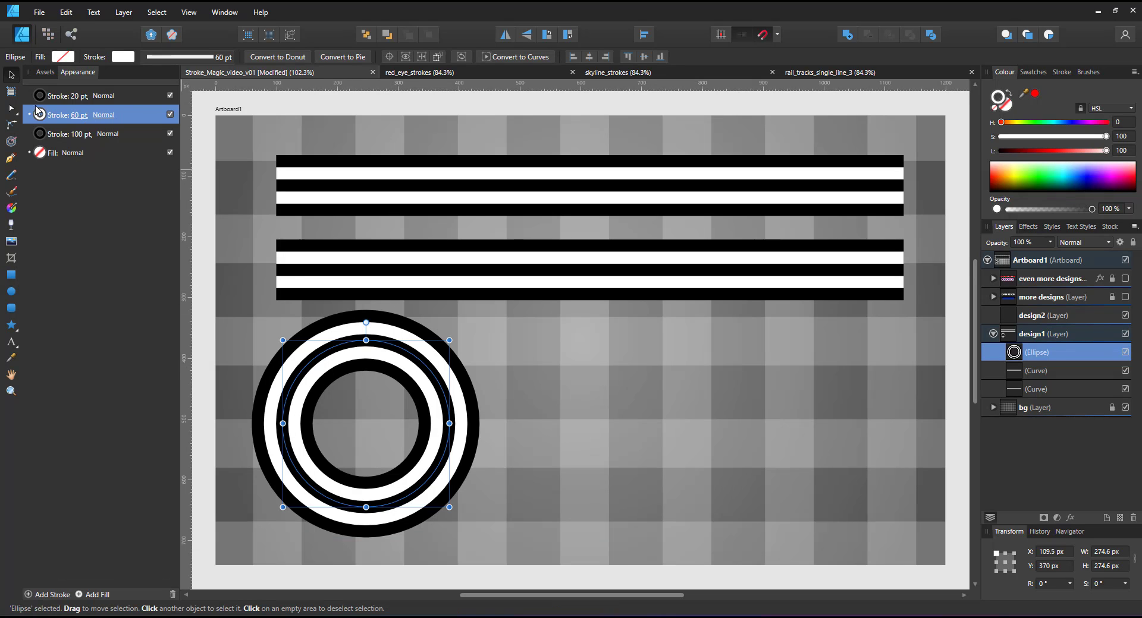
# Shift the striped circle to about X 170 px and convert it to curves with sharp nodes, forming a diamond
pyautogui.moveTo(393, 366); pyautogui.dragTo(429, 367)
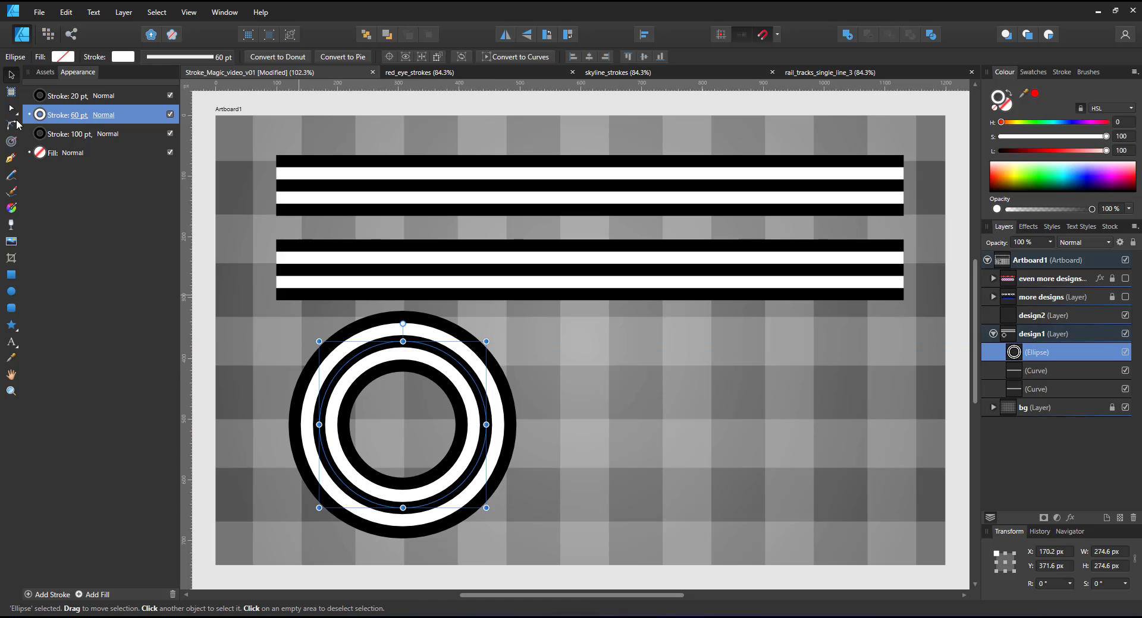
pyautogui.click(515, 57)
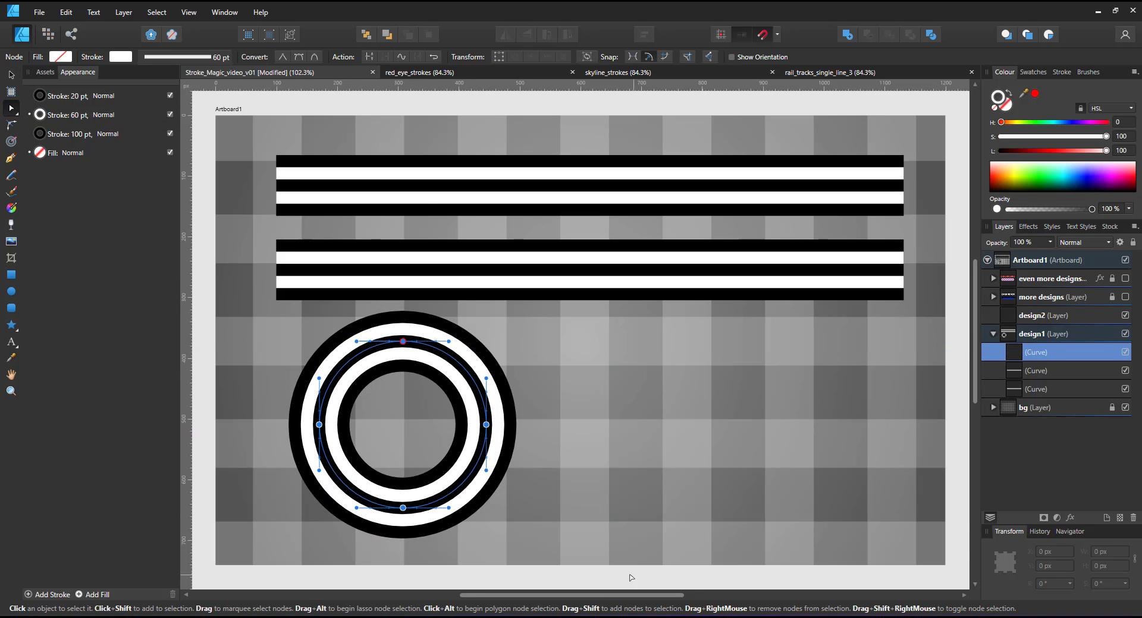
pyautogui.click(284, 56)
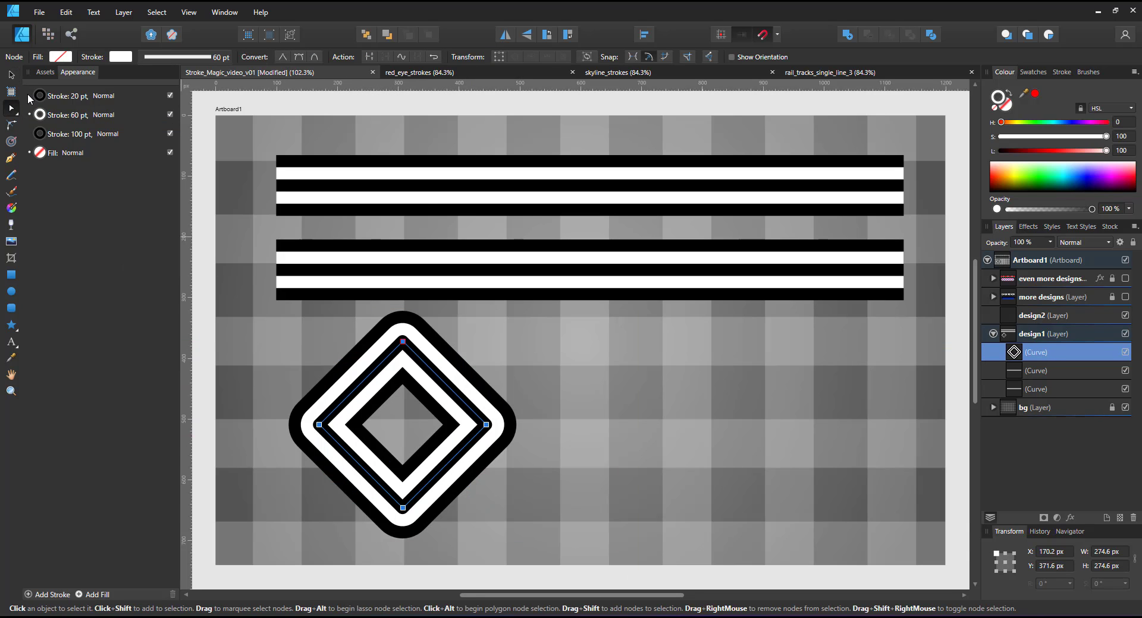
# Delete the striped diamond below the lines
pyautogui.press('v')
pyautogui.press('Delete')
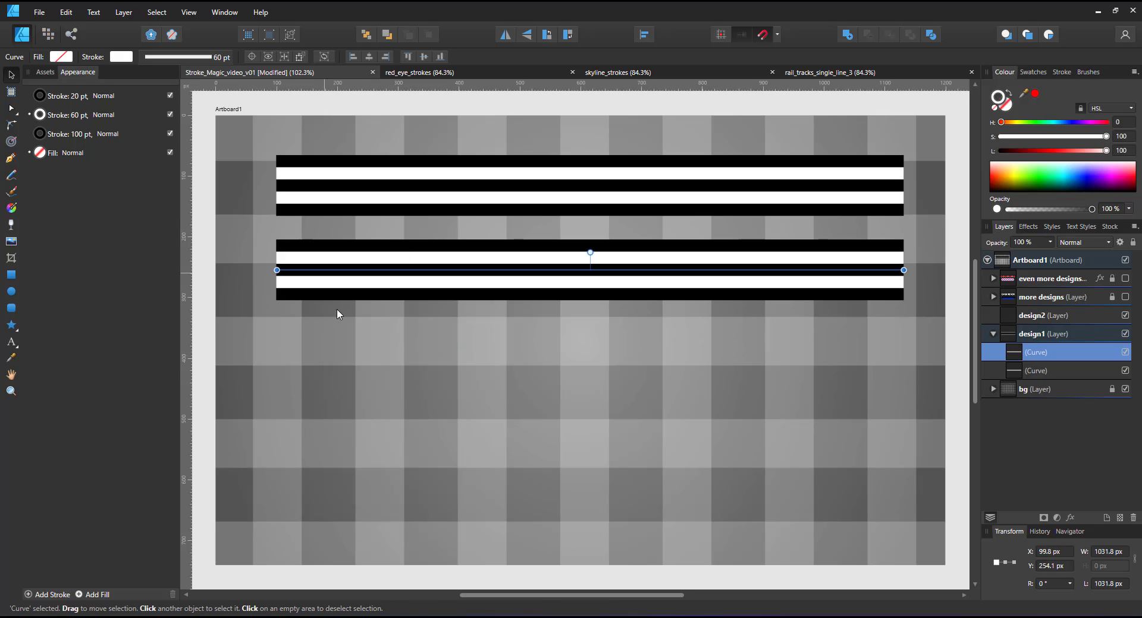
# Duplicate the lower line's black 100 pt stroke and make the bottommost copy white
pyautogui.click(86, 134)
pyautogui.rightClick(84, 138)
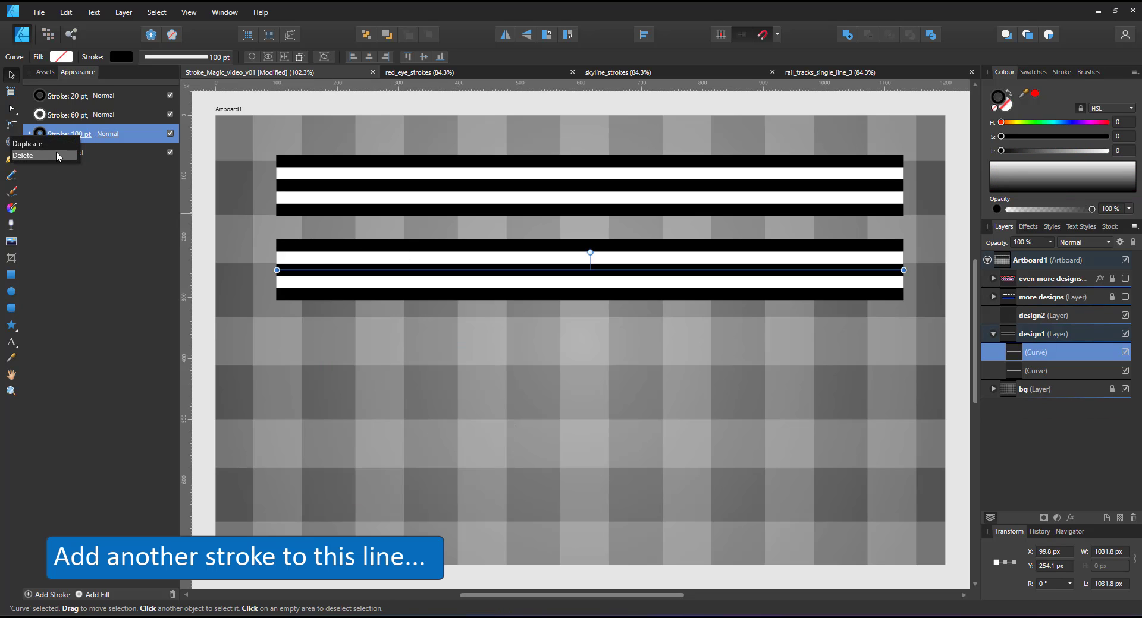
pyautogui.click(59, 149)
pyautogui.click(76, 154)
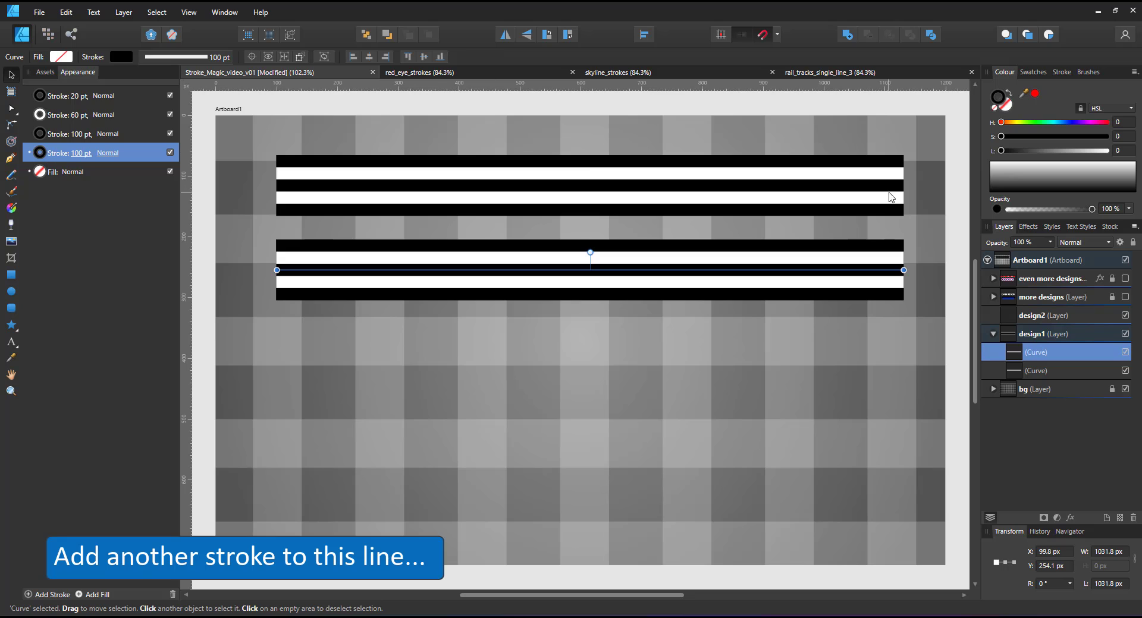
pyautogui.moveTo(1001, 150); pyautogui.dragTo(1107, 151)
# Make the lower line's black 100 pt stroke dashed, with a dash length of 1 and phase 0
pyautogui.click(71, 134)
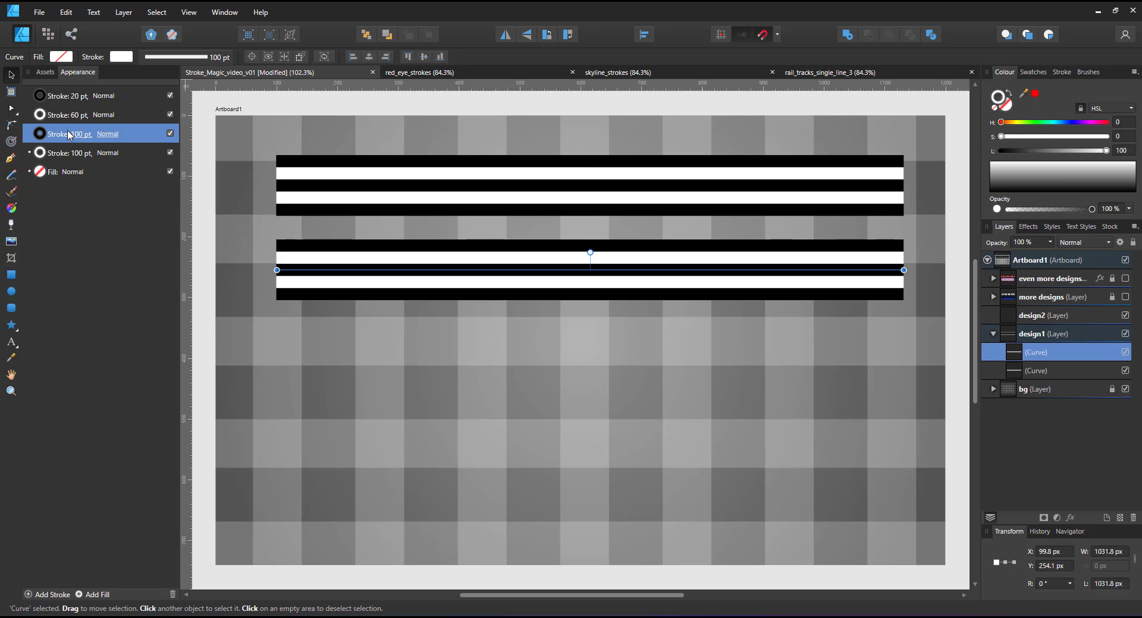
pyautogui.click(1054, 72)
pyautogui.click(1048, 89)
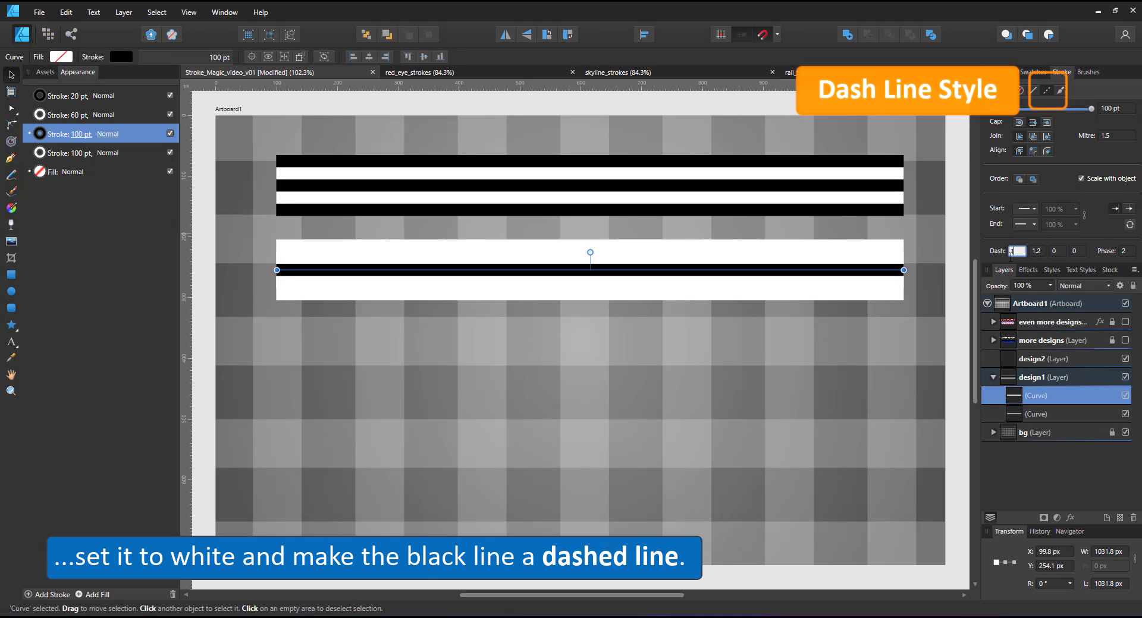
pyautogui.write('1')
pyautogui.press('Tab')
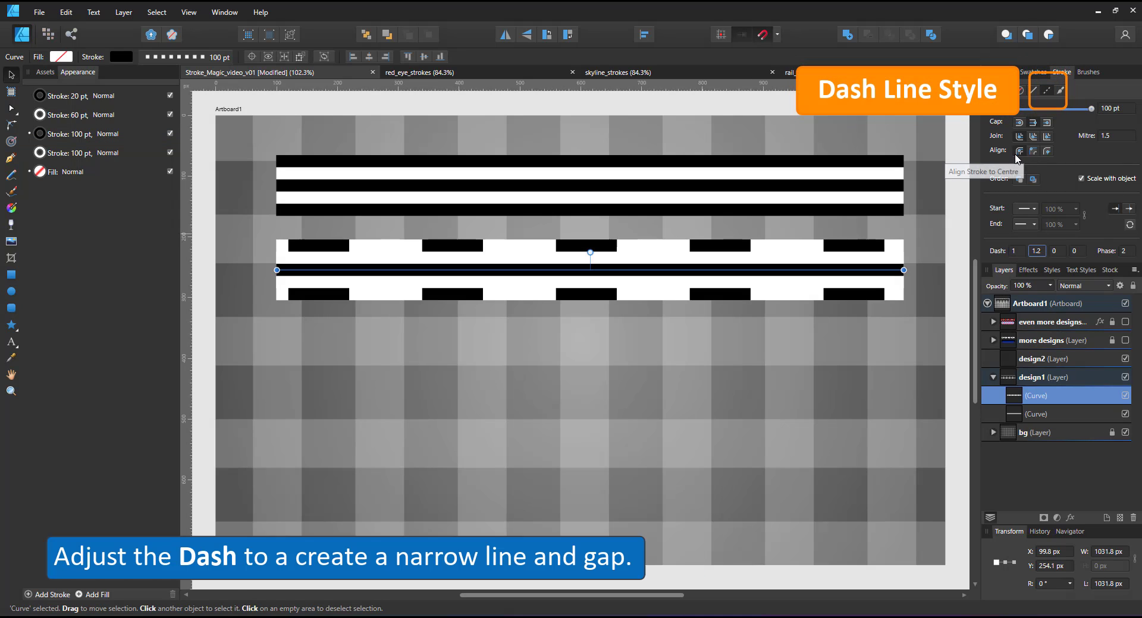
pyautogui.click(1123, 253)
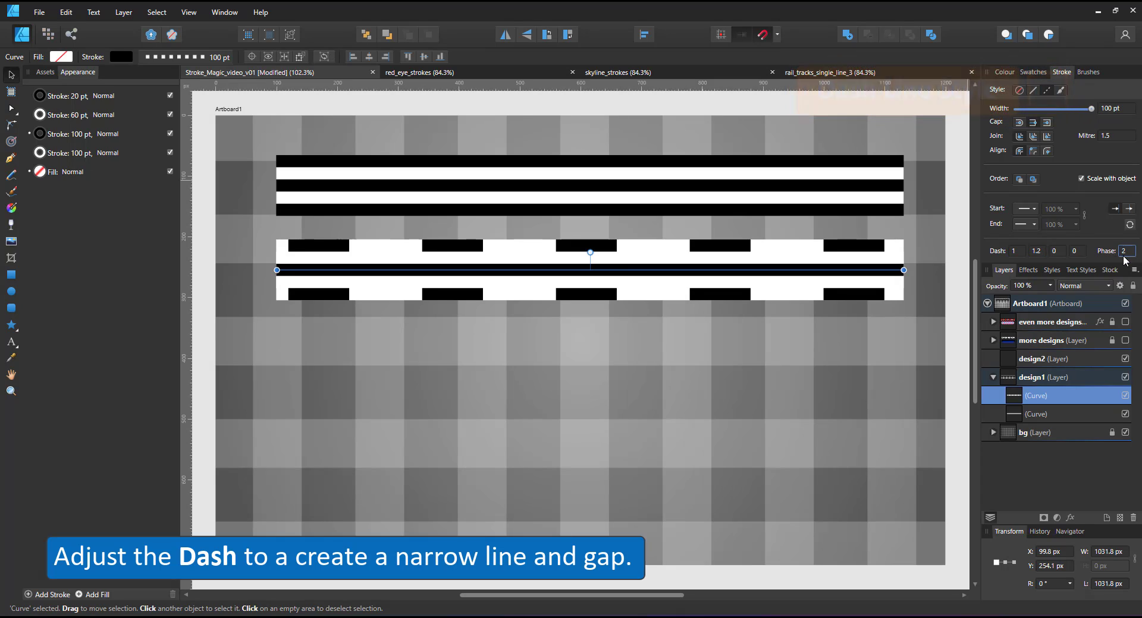
pyautogui.write('0')
pyautogui.press('Return')
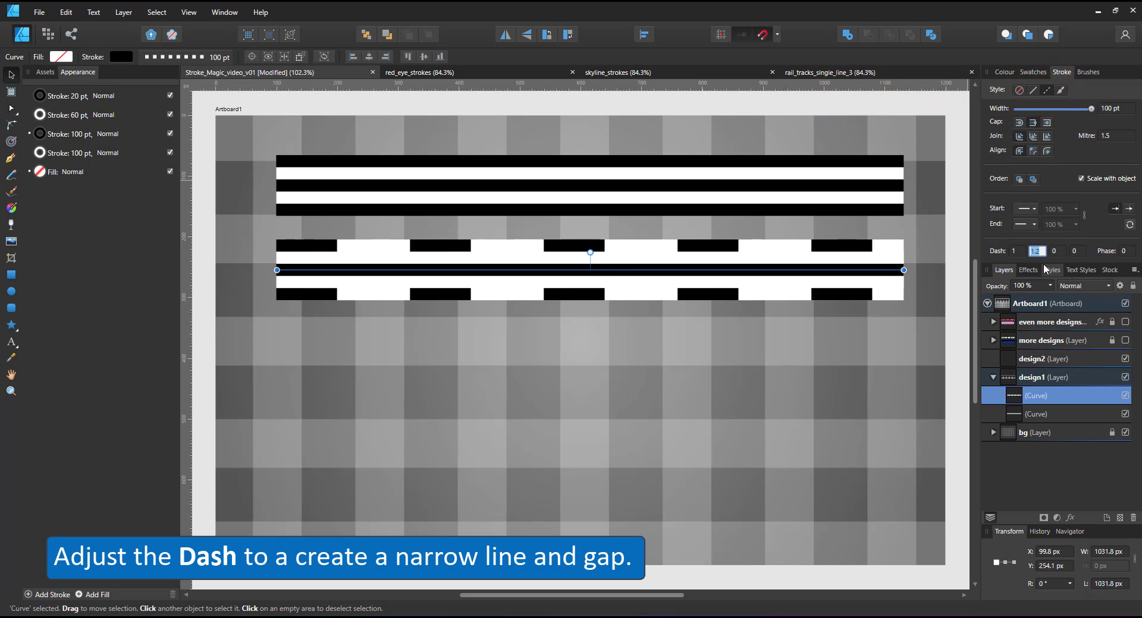
# Set both the dash length and the gap of the black 100 pt stroke to 0.2
pyautogui.write('0.2')
pyautogui.press('Return')
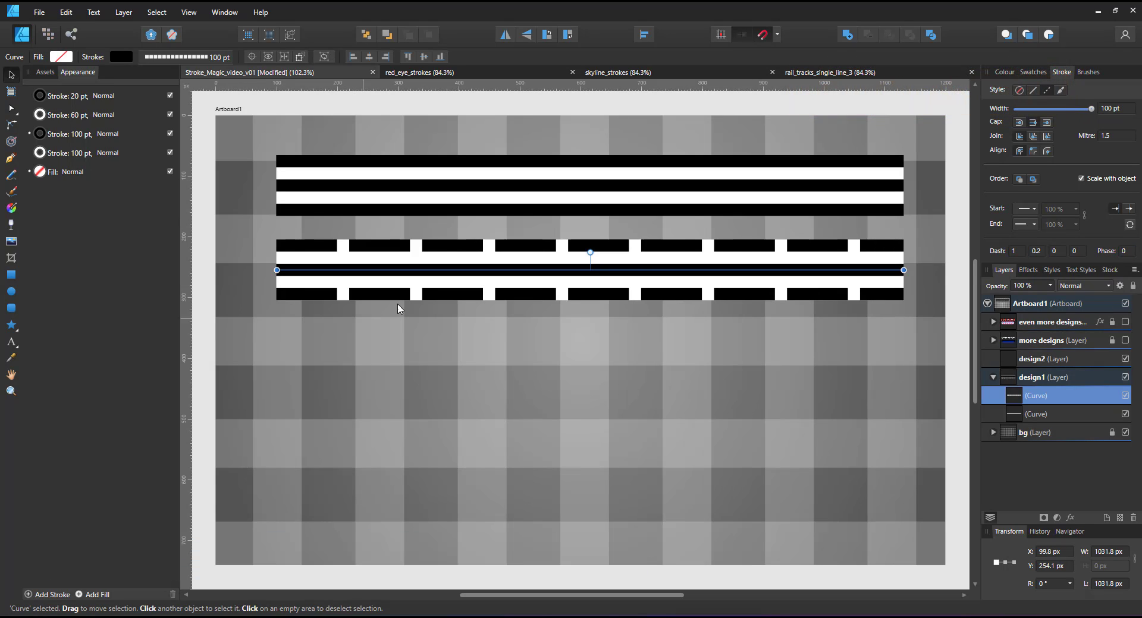
pyautogui.click(1017, 251)
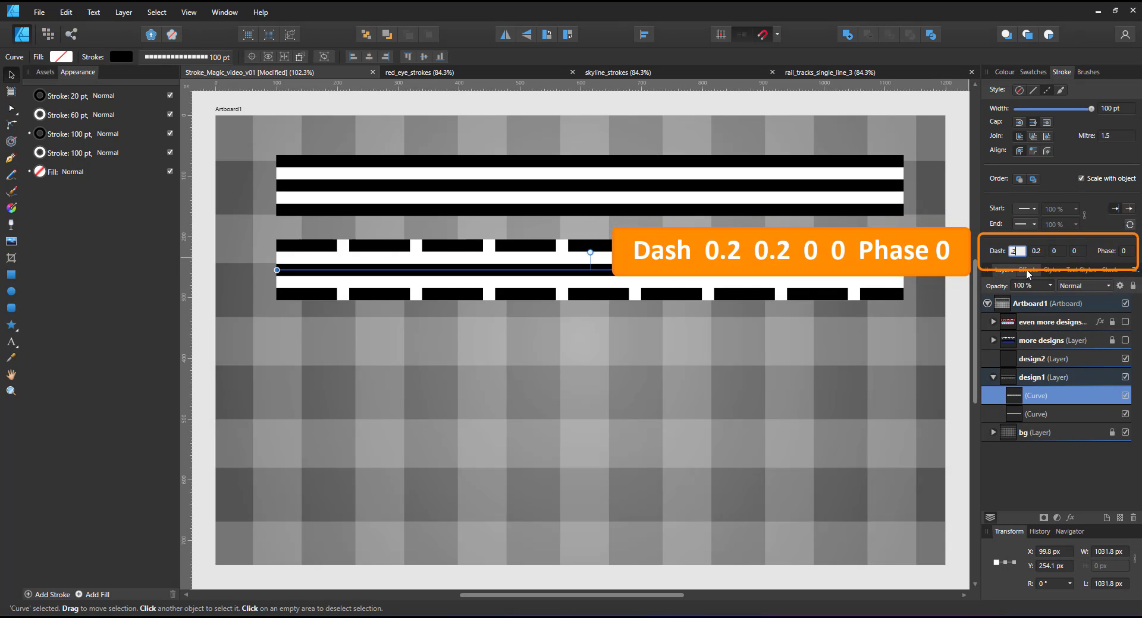
pyautogui.press('Return')
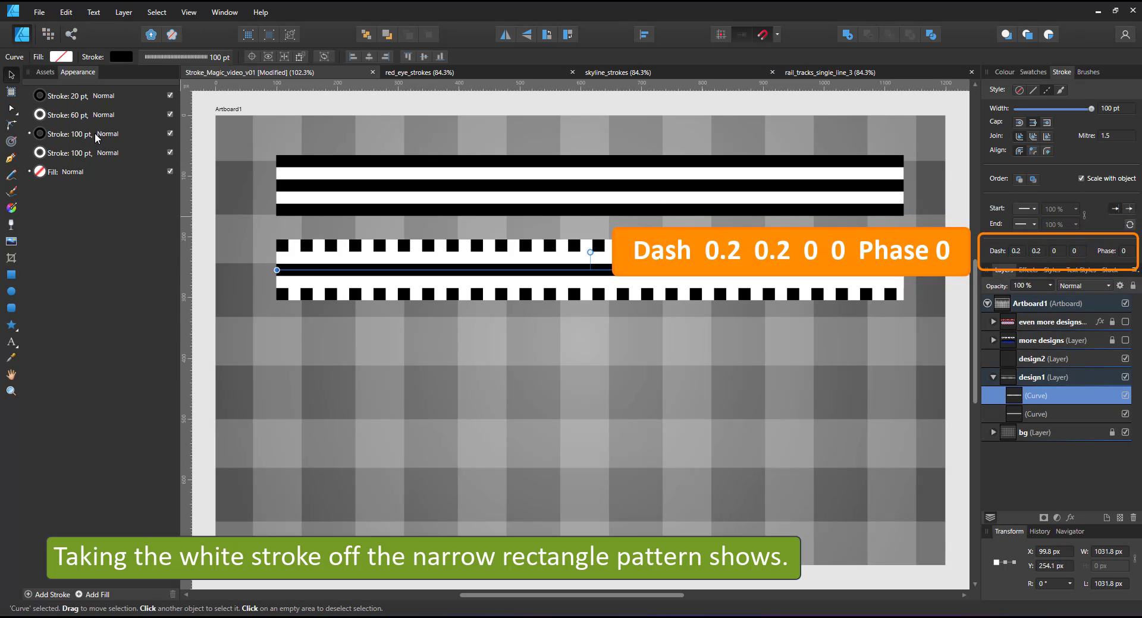
# Change the blend mode of the lower line's white 60 pt stroke to Negation
pyautogui.click(89, 114)
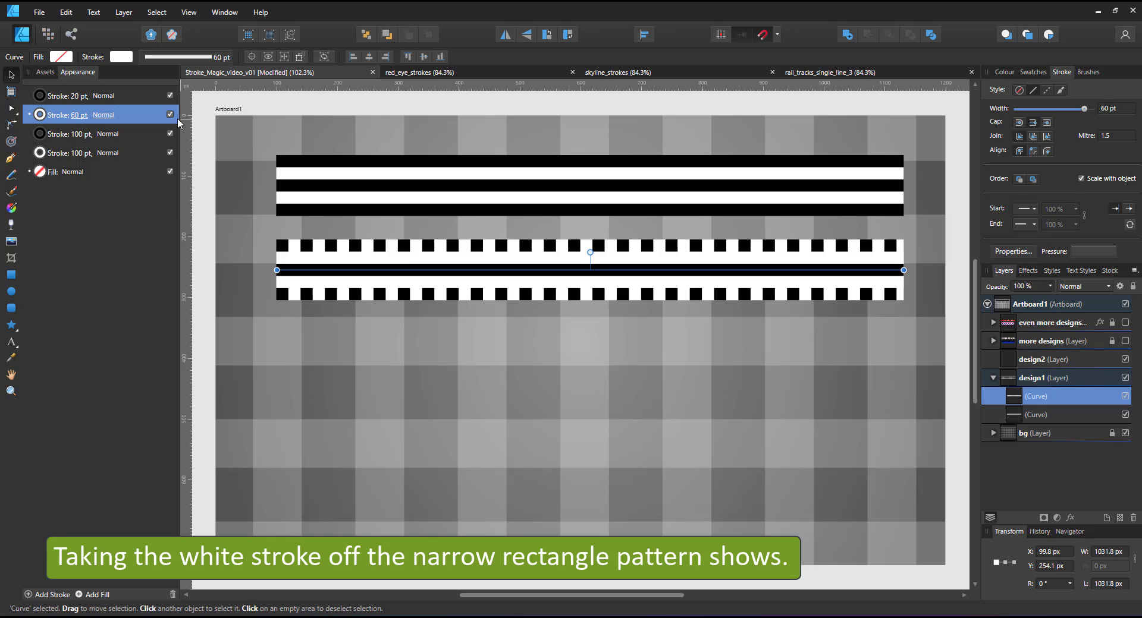
pyautogui.click(103, 115)
pyautogui.scroll(-5, 105, 157)
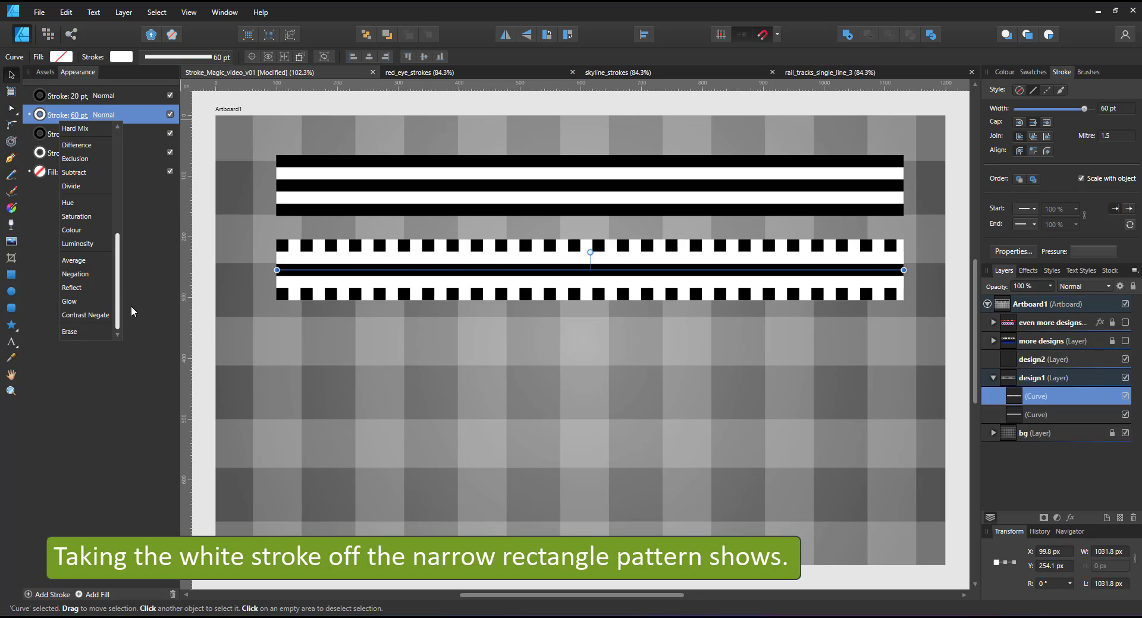
pyautogui.click(81, 274)
# Change the blend mode of the lower line's black 20 pt stroke to Contrast Negate
pyautogui.click(107, 96)
pyautogui.click(105, 97)
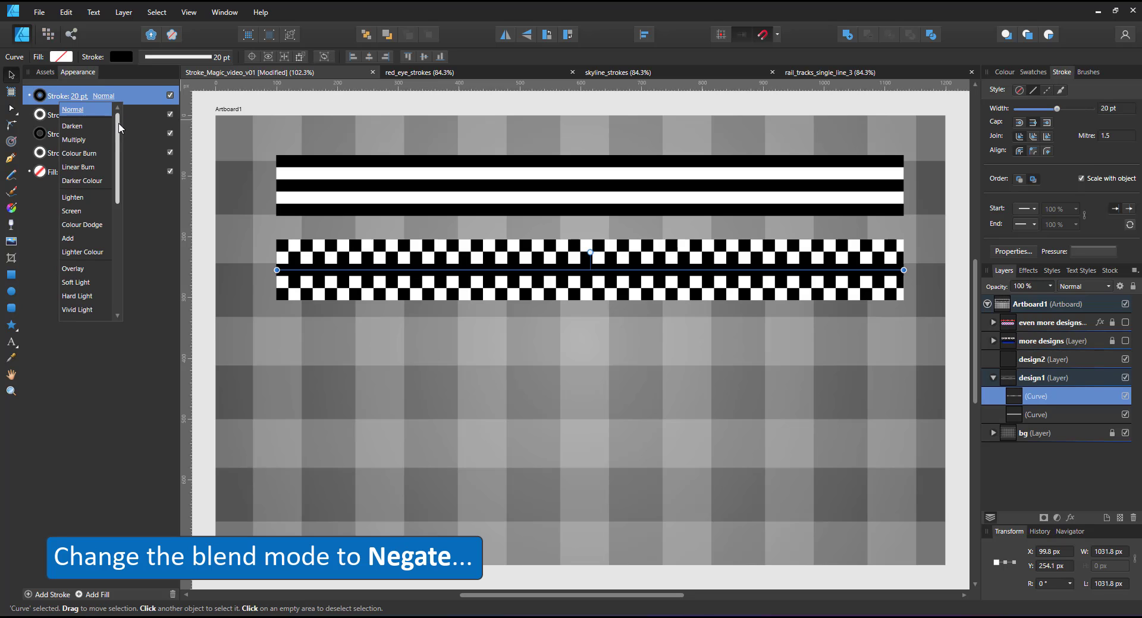
pyautogui.scroll(-5, 95, 268)
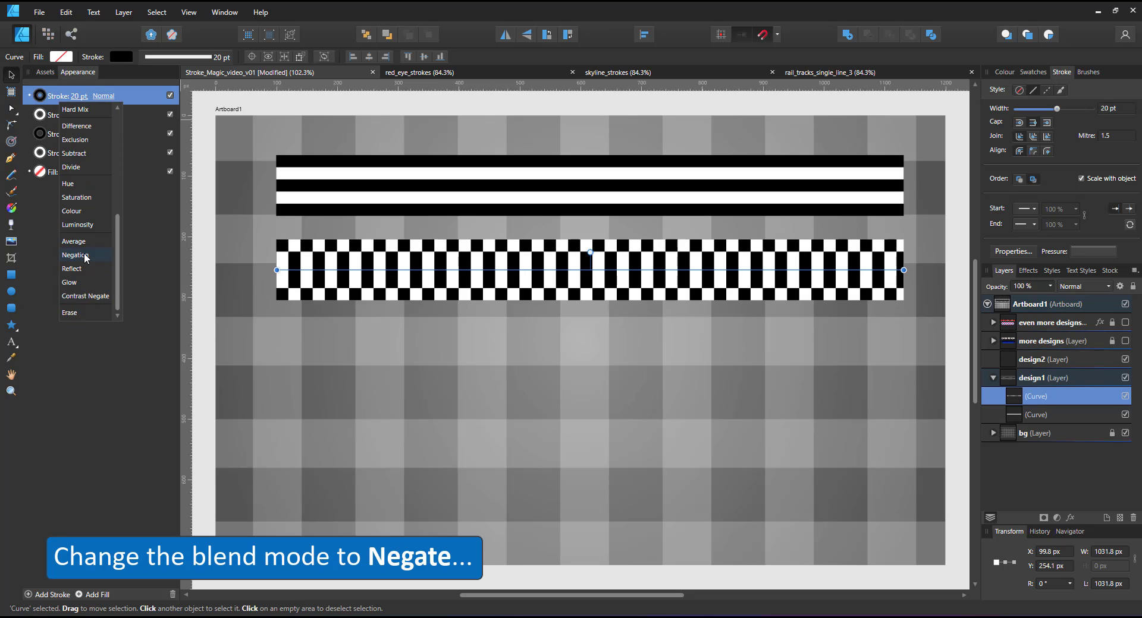
pyautogui.click(105, 297)
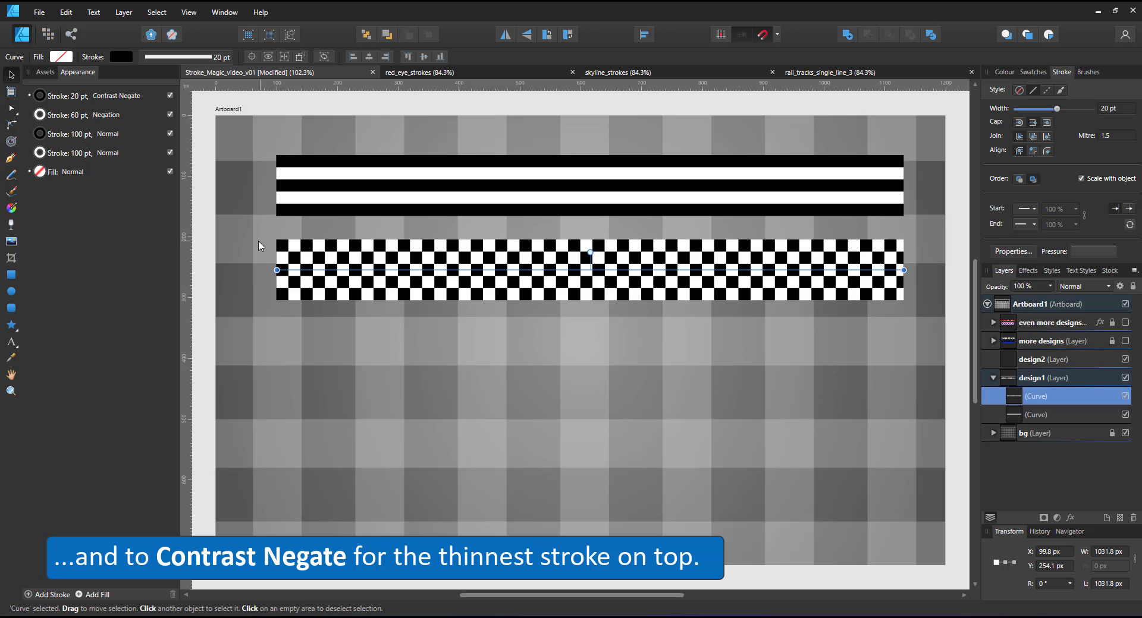
# Try bending the checkered line into a deep curve, adding nodes and pulling one up into a sharp peak
pyautogui.moveTo(558, 273); pyautogui.dragTo(413, 463)
pyautogui.press('a')
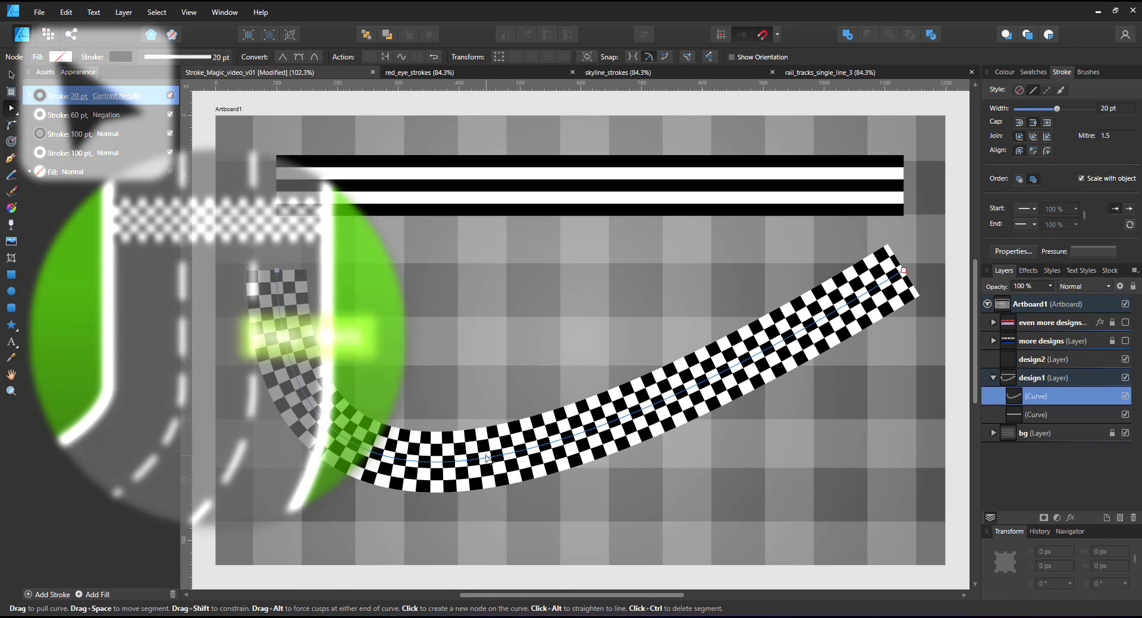
pyautogui.click(485, 458)
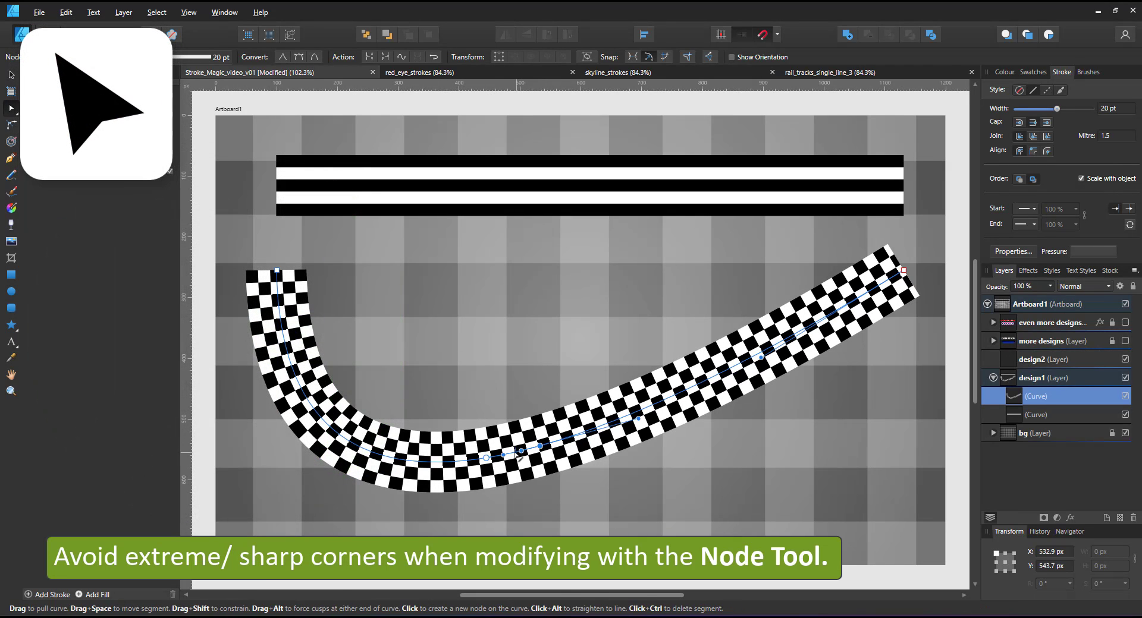
pyautogui.click(539, 445)
pyautogui.moveTo(520, 460); pyautogui.dragTo(489, 328)
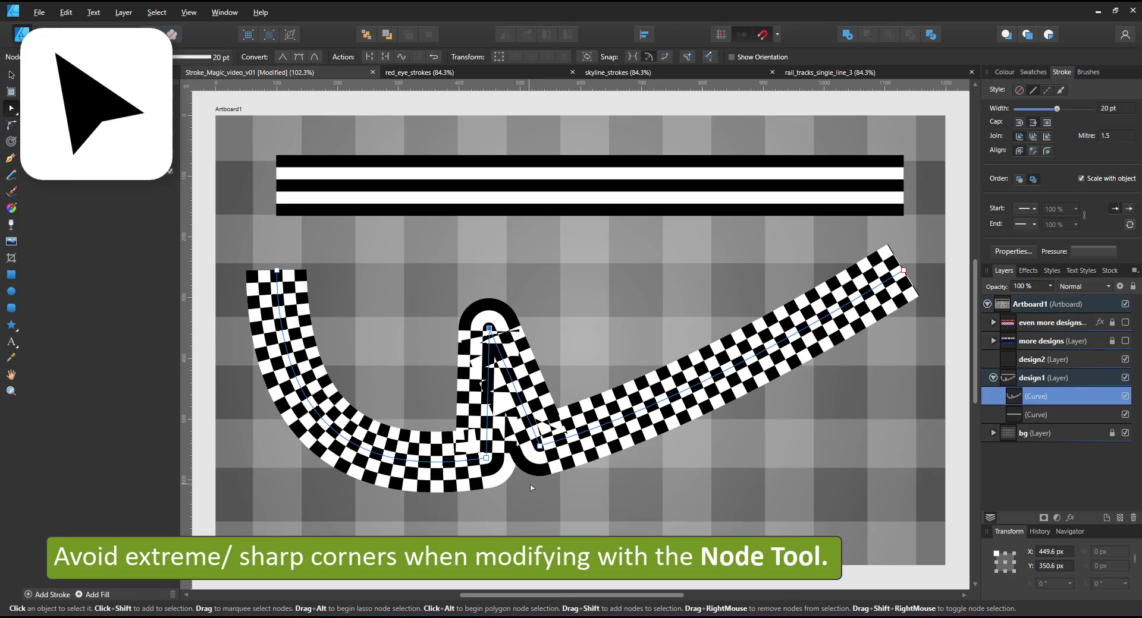
# Undo the sharp peak, the added nodes and the deep bend of the checkered line
pyautogui.hotkey('ctrl', 'z')
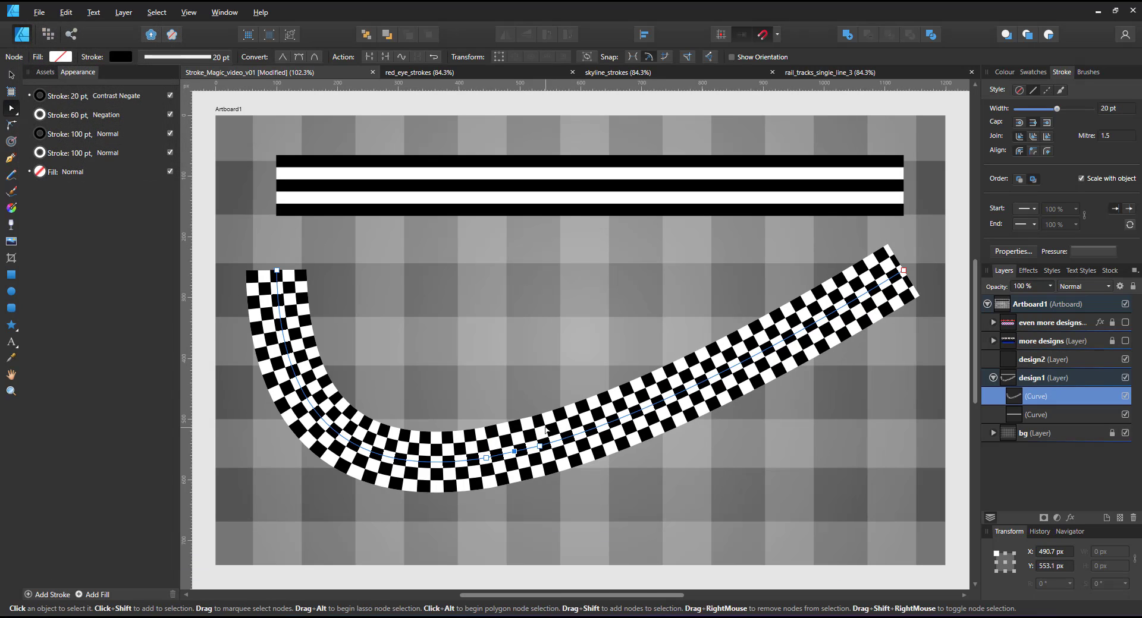
pyautogui.hotkey('ctrl', 'z')
pyautogui.hotkey('ctrl', 'z')
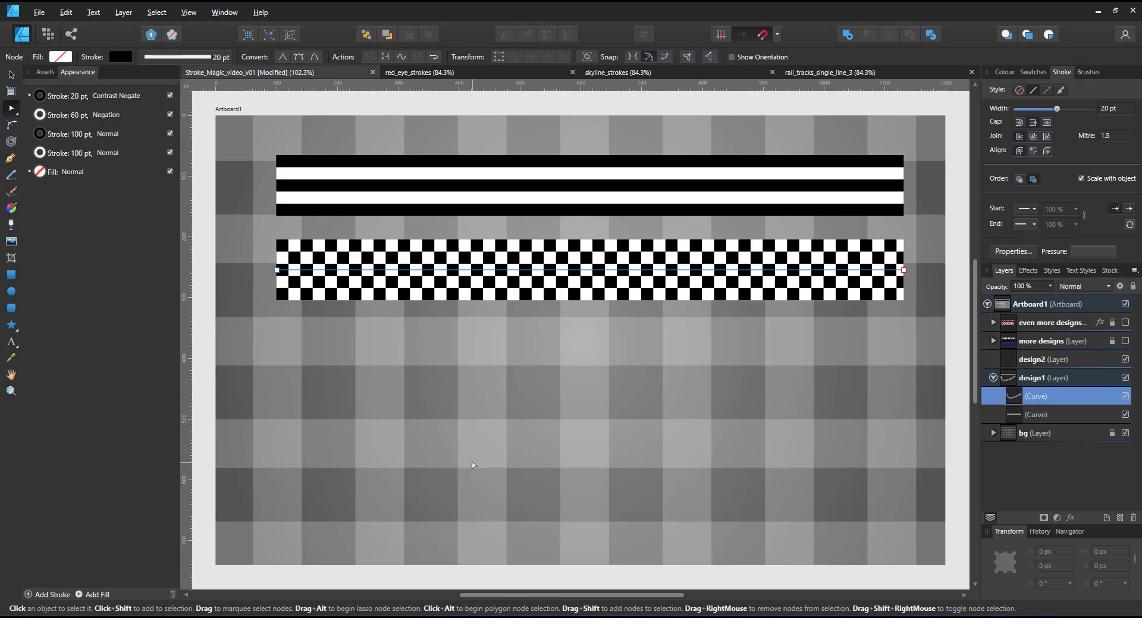
# Bend the checkered line into a gentle S wave and place a duplicate about 200 px below it
pyautogui.moveTo(660, 270)
pyautogui.mouseDown()
pyautogui.moveTo(669, 324)
pyautogui.moveTo(707, 265)
pyautogui.mouseUp()
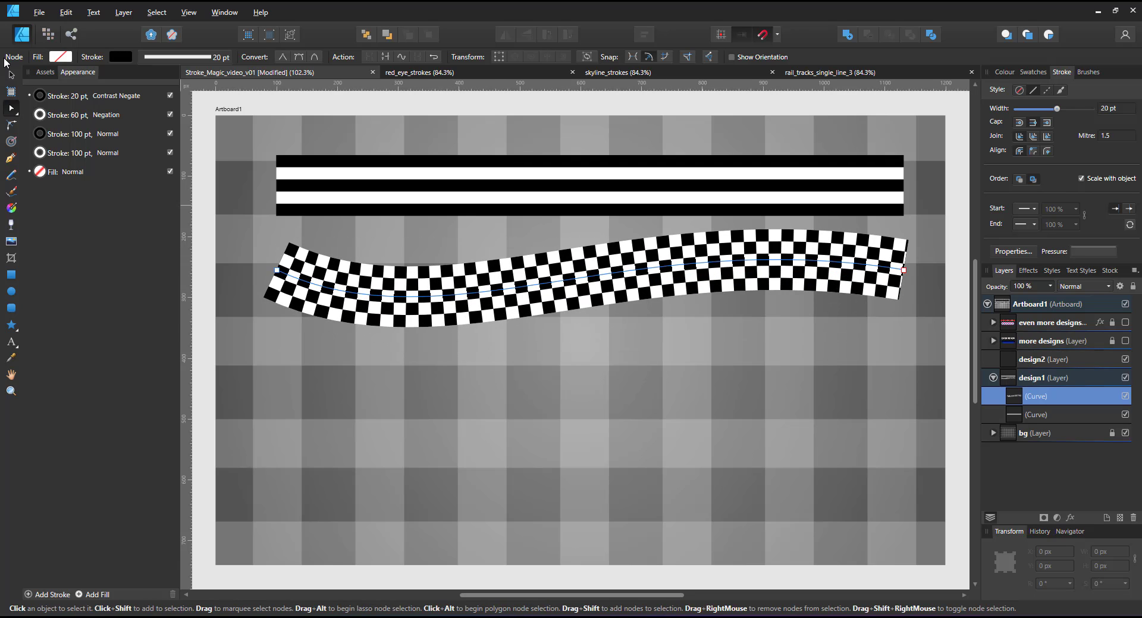
pyautogui.click(11, 75)
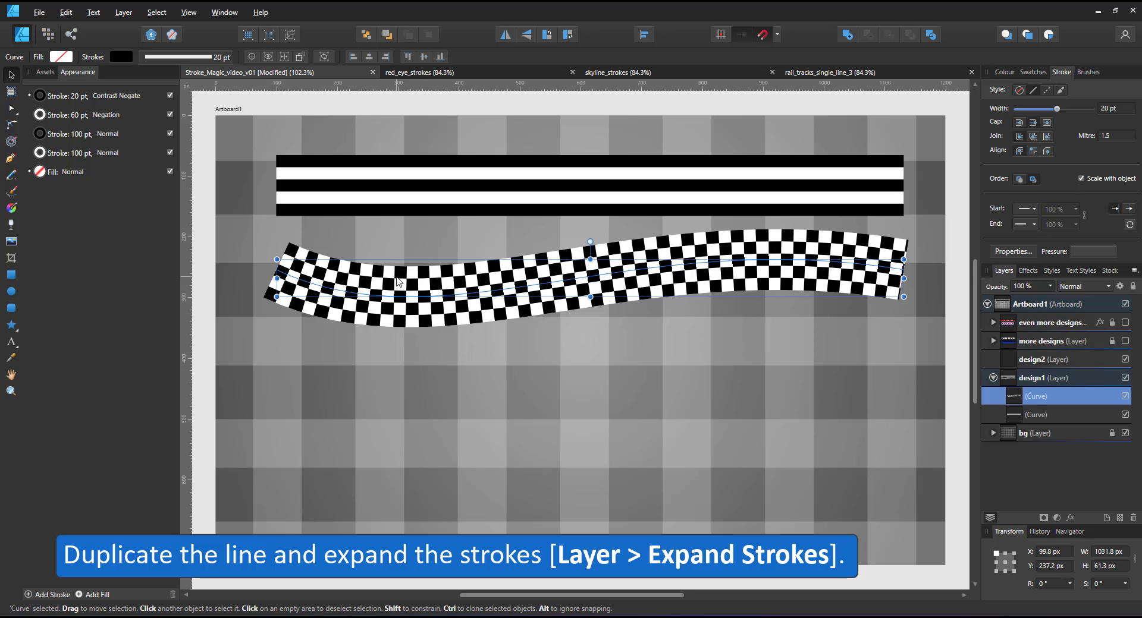
pyautogui.hotkey('ctrl', 'j')
pyautogui.moveTo(486, 267); pyautogui.dragTo(486, 389)
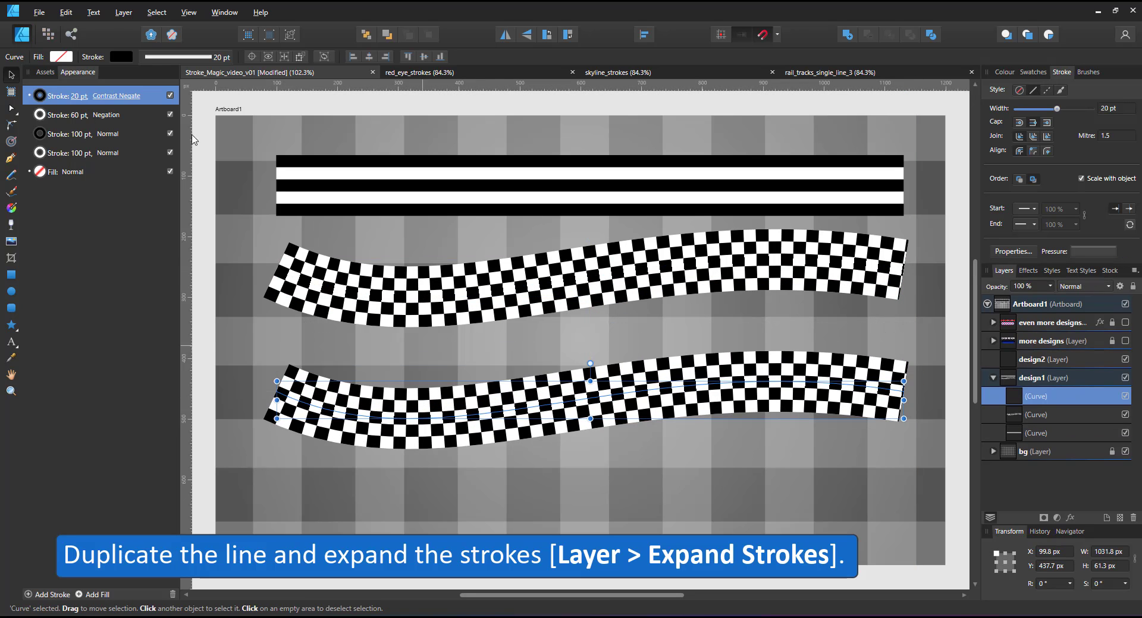
# Expand the strokes of the duplicated wavy line and select each of the separate curves in turn to inspect it
pyautogui.click(139, 14)
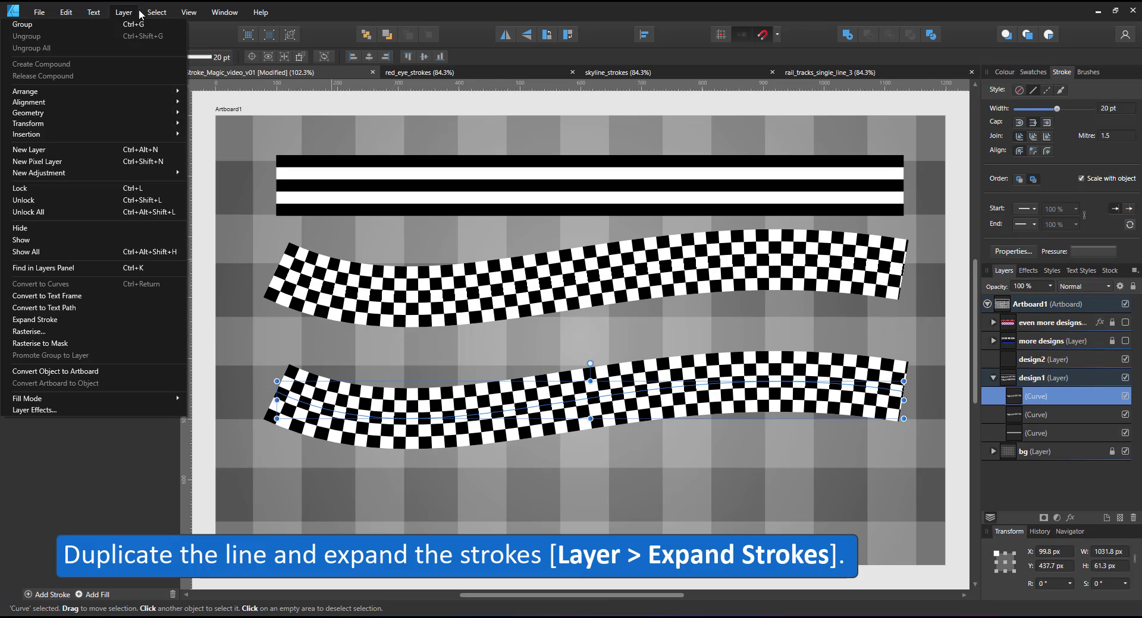
pyautogui.click(69, 319)
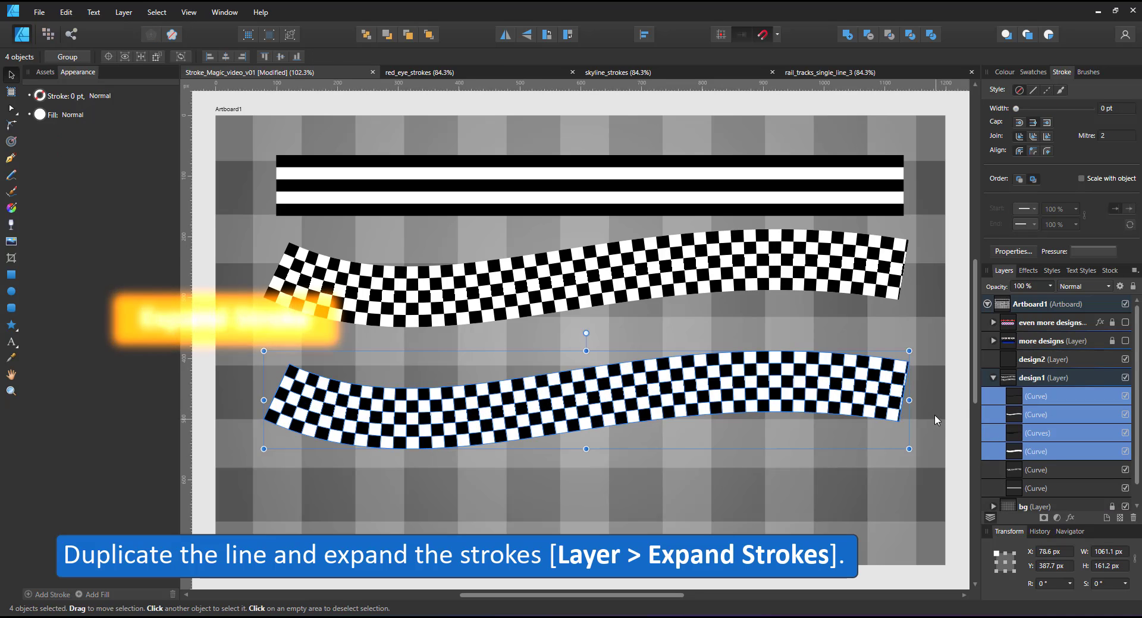
pyautogui.click(1052, 397)
pyautogui.click(1043, 415)
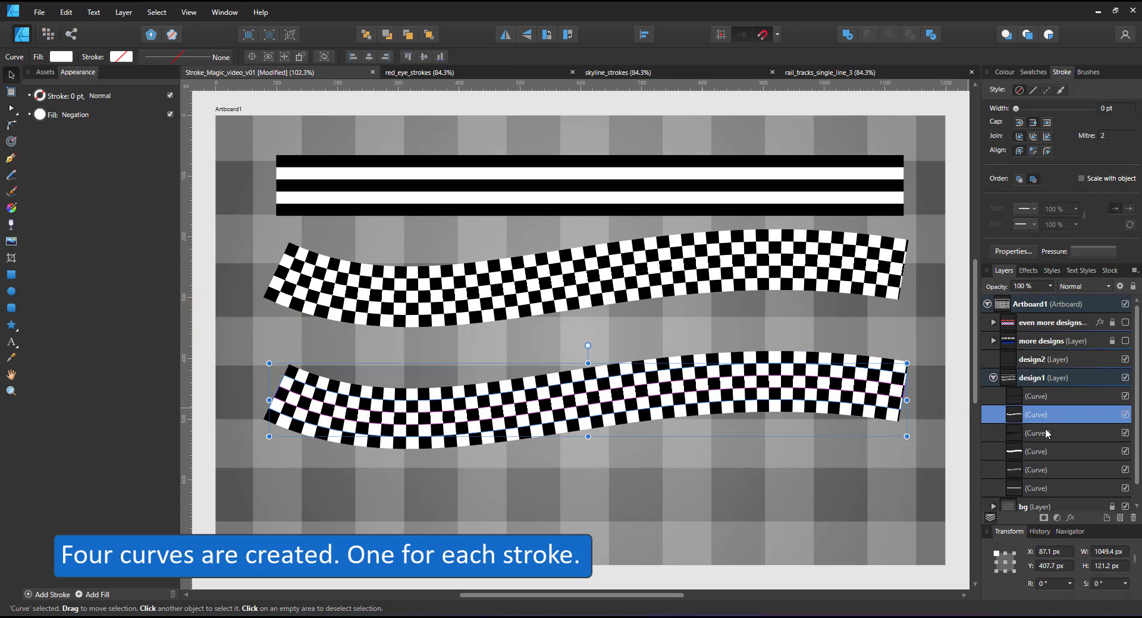
pyautogui.click(1042, 433)
pyautogui.click(1041, 452)
# Fill the two black curves of the expanded copy with red
pyautogui.click(1038, 398)
pyautogui.keyDown('ctrl'); pyautogui.click(1039, 433); pyautogui.keyUp('ctrl')
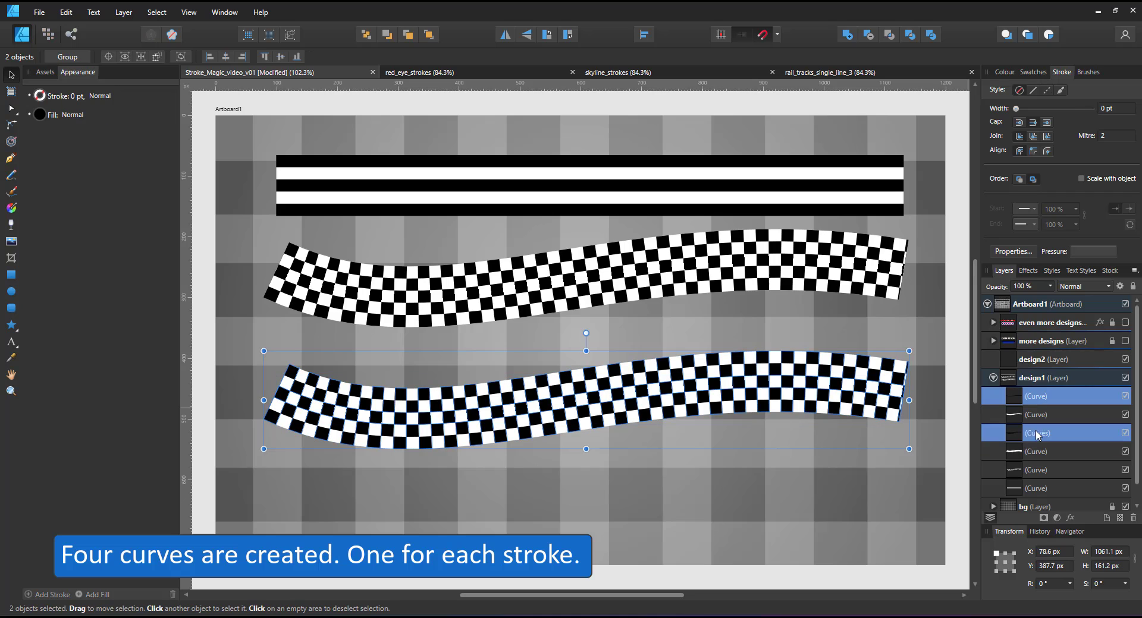
pyautogui.click(1006, 72)
pyautogui.click(1036, 94)
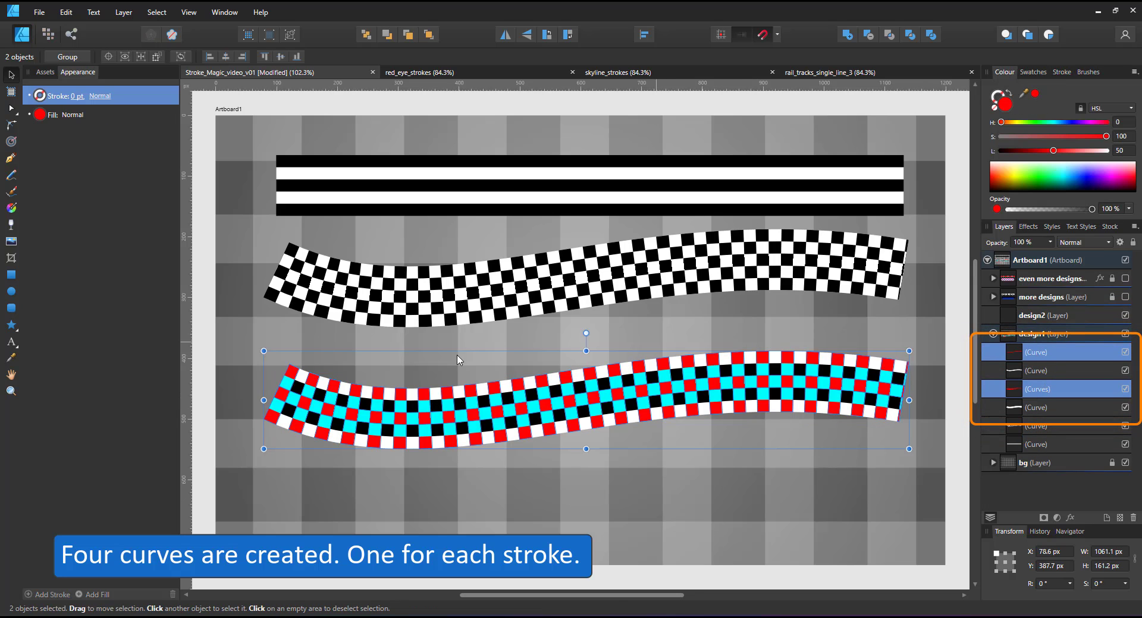
# Combine the expanded copy's upper three curves with the XOR operation and fill the combined shape black
pyautogui.keyDown('ctrl'); pyautogui.click(1033, 375); pyautogui.keyUp('ctrl')
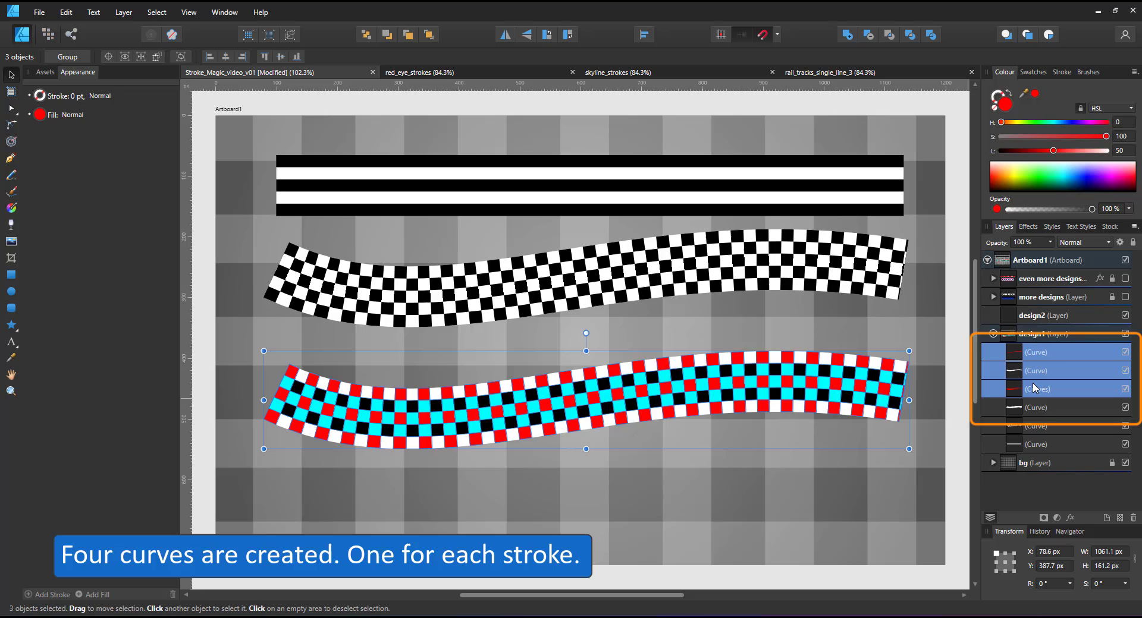
pyautogui.click(1080, 244)
pyautogui.click(1074, 260)
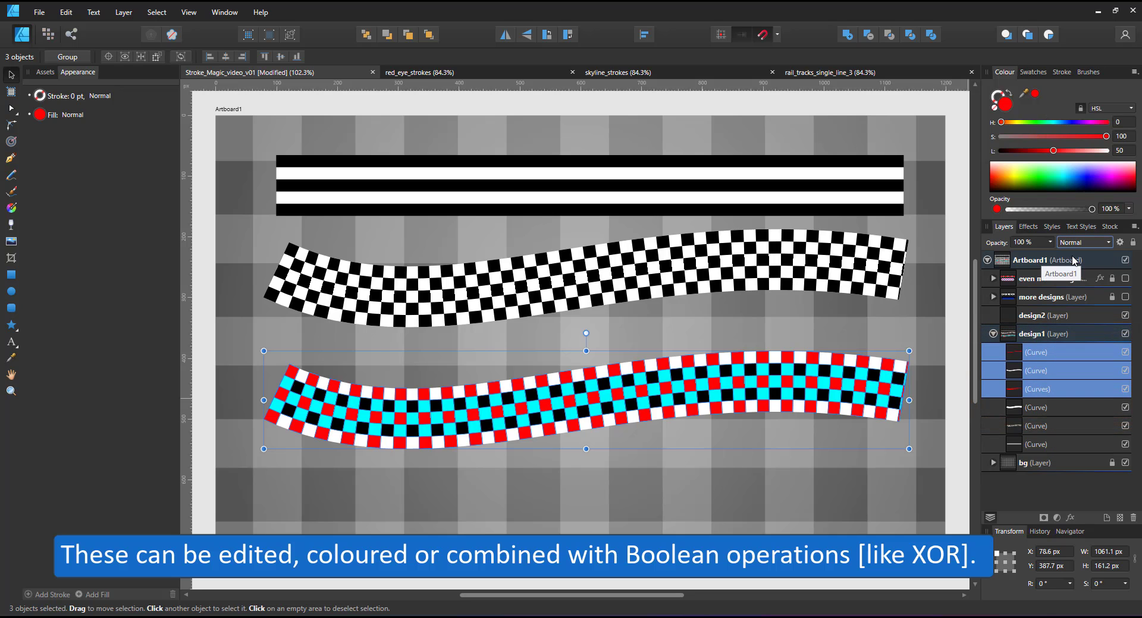
pyautogui.click(910, 36)
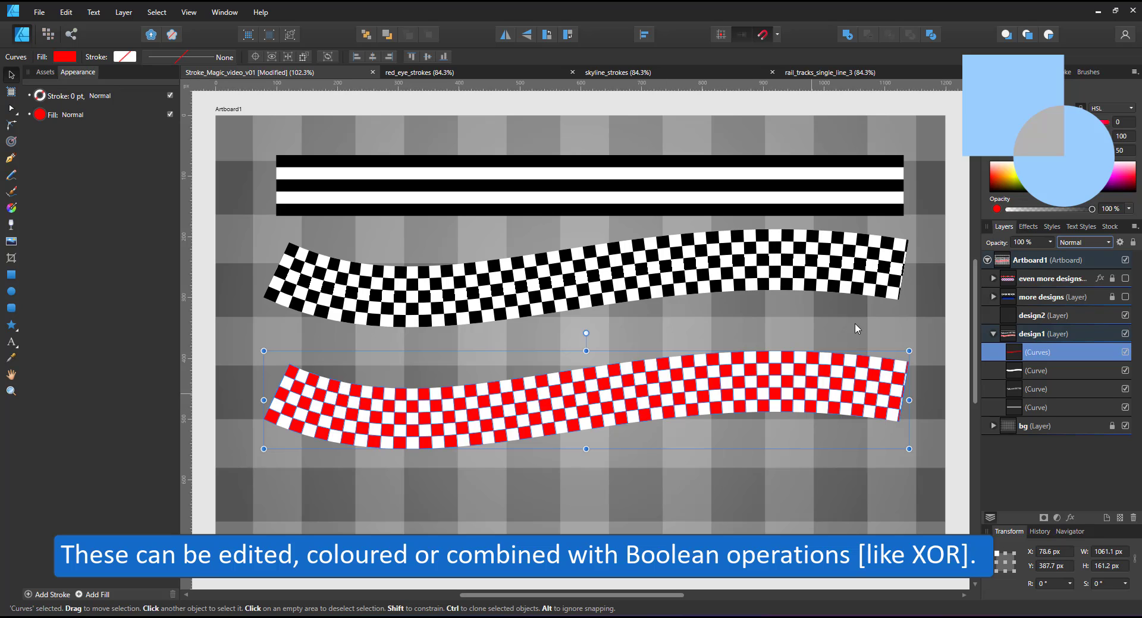
pyautogui.click(1034, 177)
pyautogui.click(992, 190)
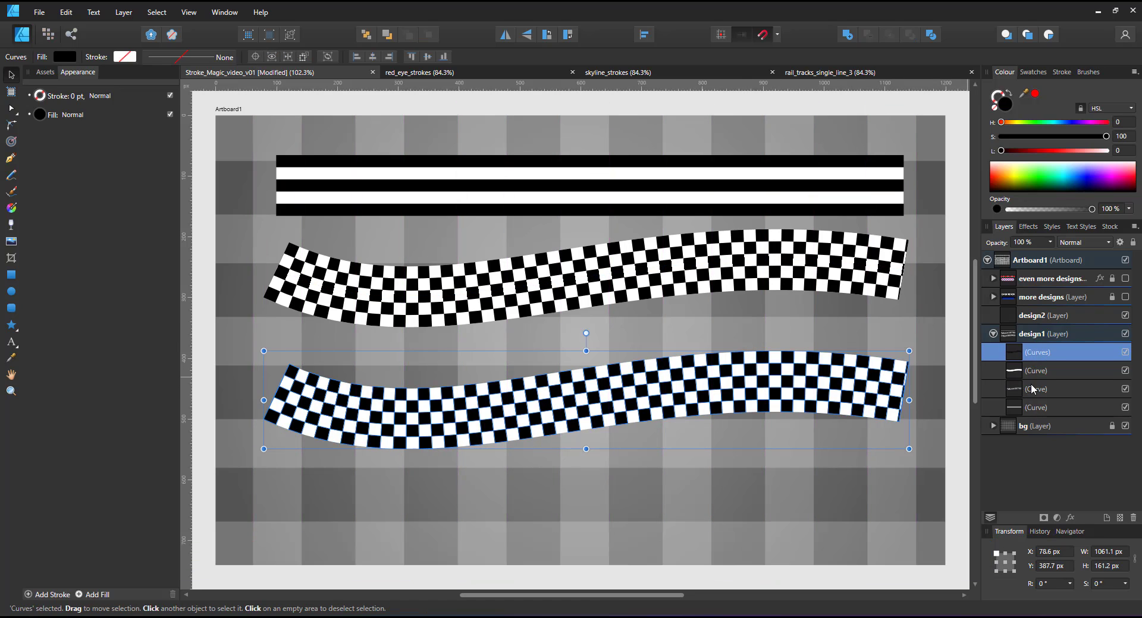
# Delete the expanded copy's combined checkered shape together with its white backing curve
pyautogui.keyDown('shift'); pyautogui.click(997, 375); pyautogui.keyUp('shift')
pyautogui.press('Delete')
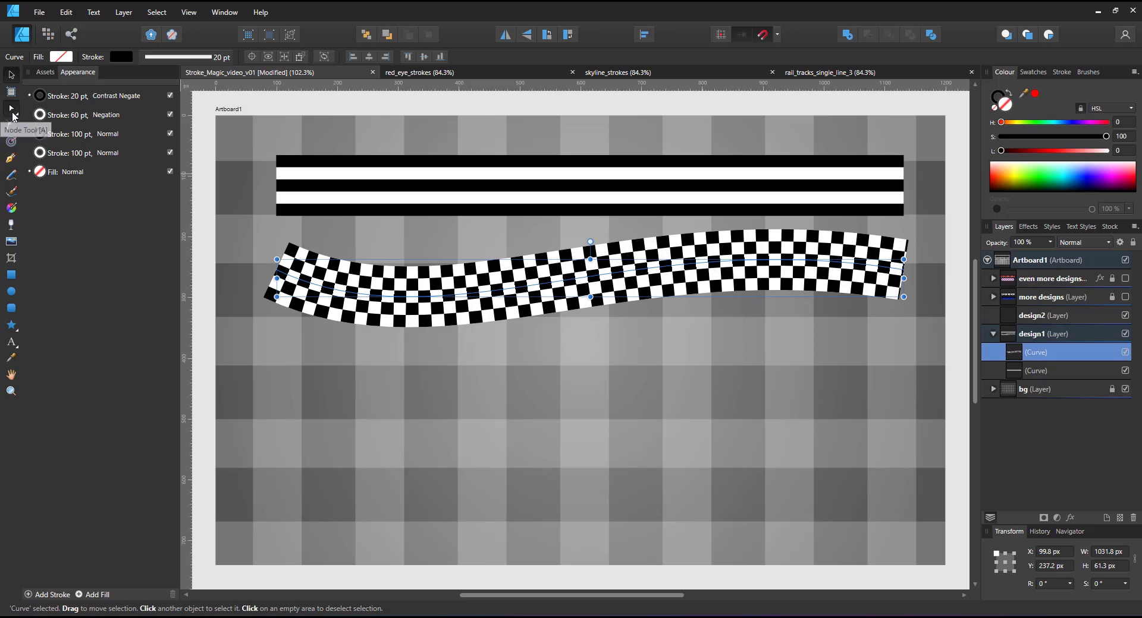
# Undo the S-wave bend of the remaining checkered line
pyautogui.click(13, 113)
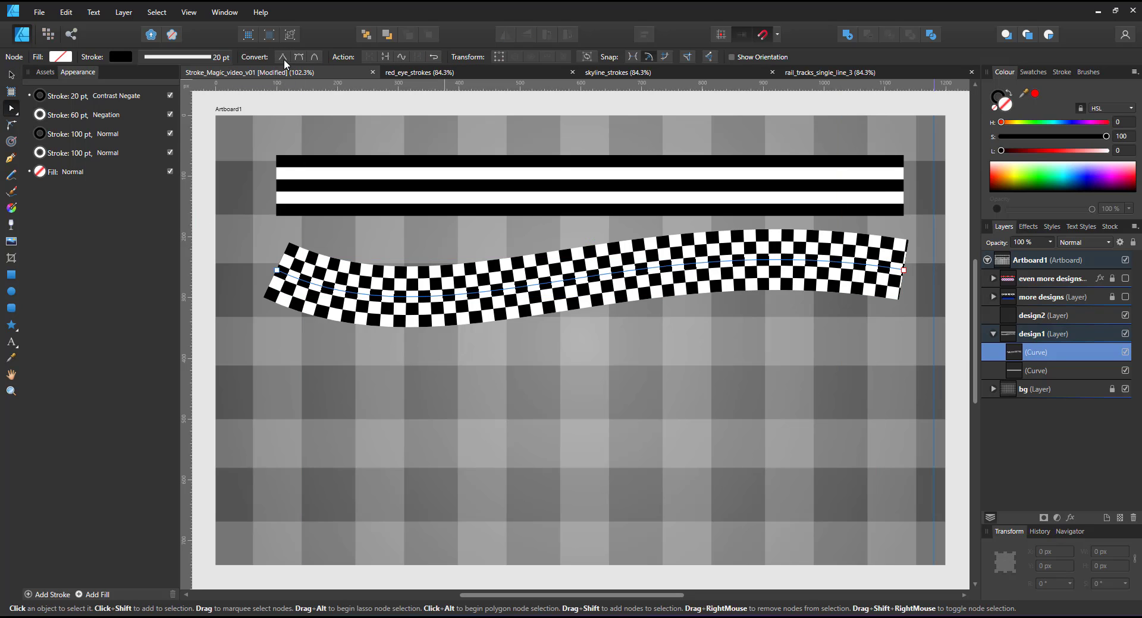
pyautogui.hotkey('ctrl', 'z')
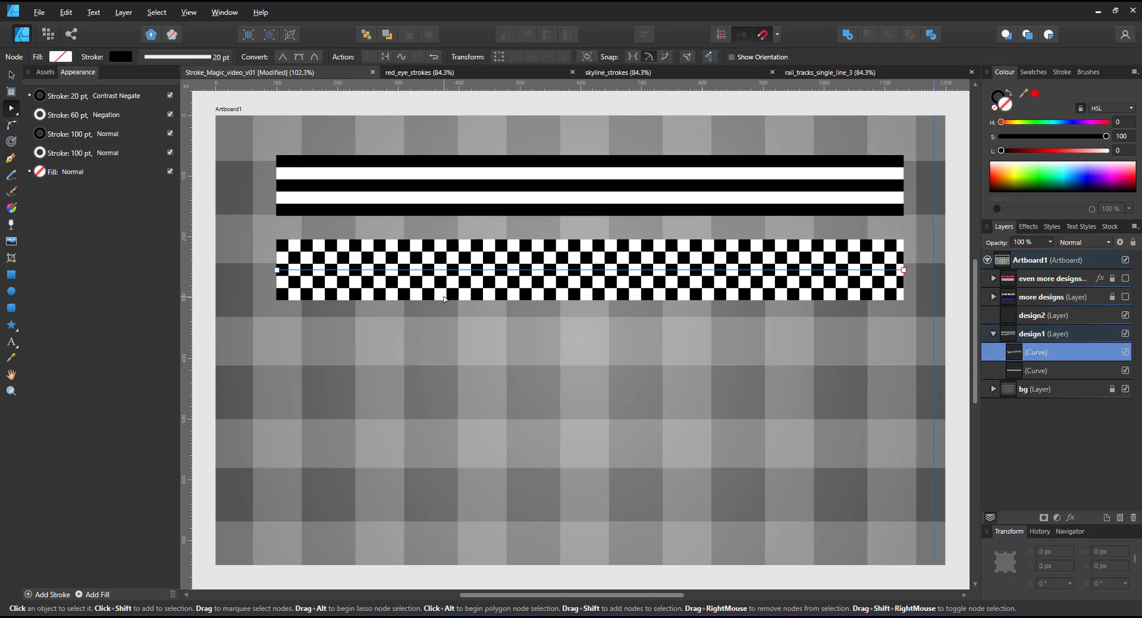
pyautogui.click(13, 74)
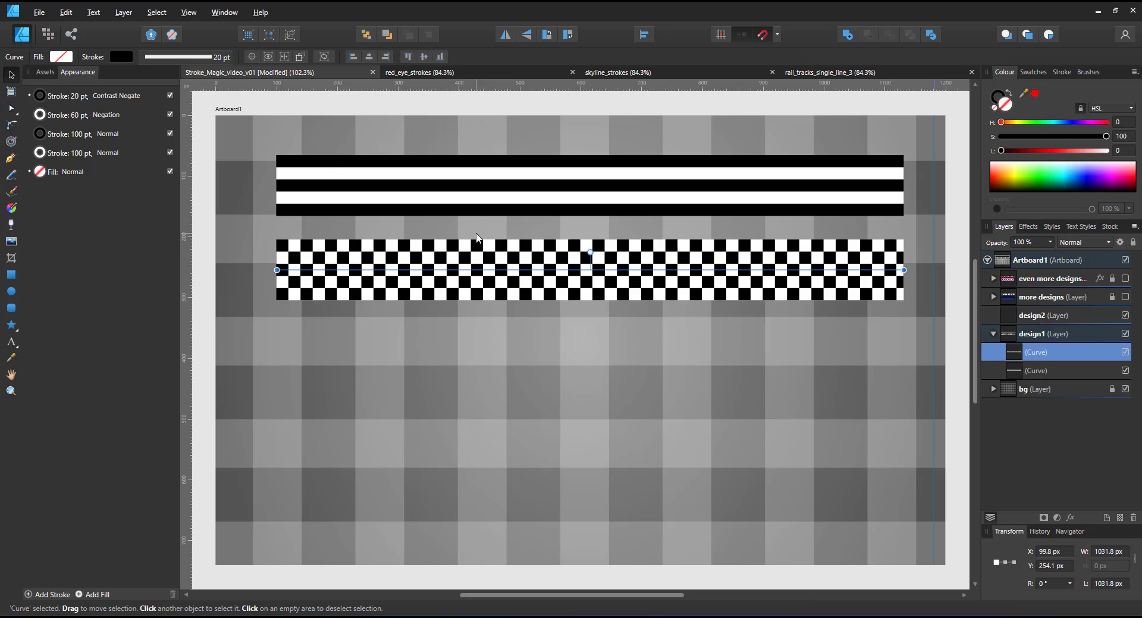
# Draw a straight horizontal line about 1032 px long beneath the checkered line, with round caps and a 100 pt stroke
pyautogui.click(11, 158)
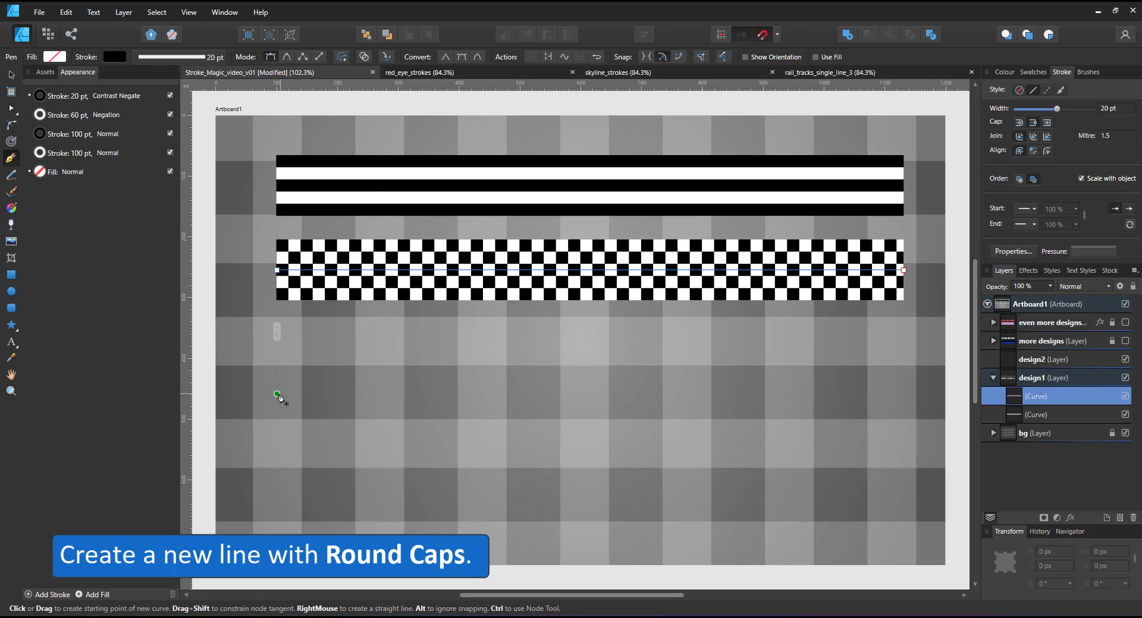
pyautogui.click(276, 394)
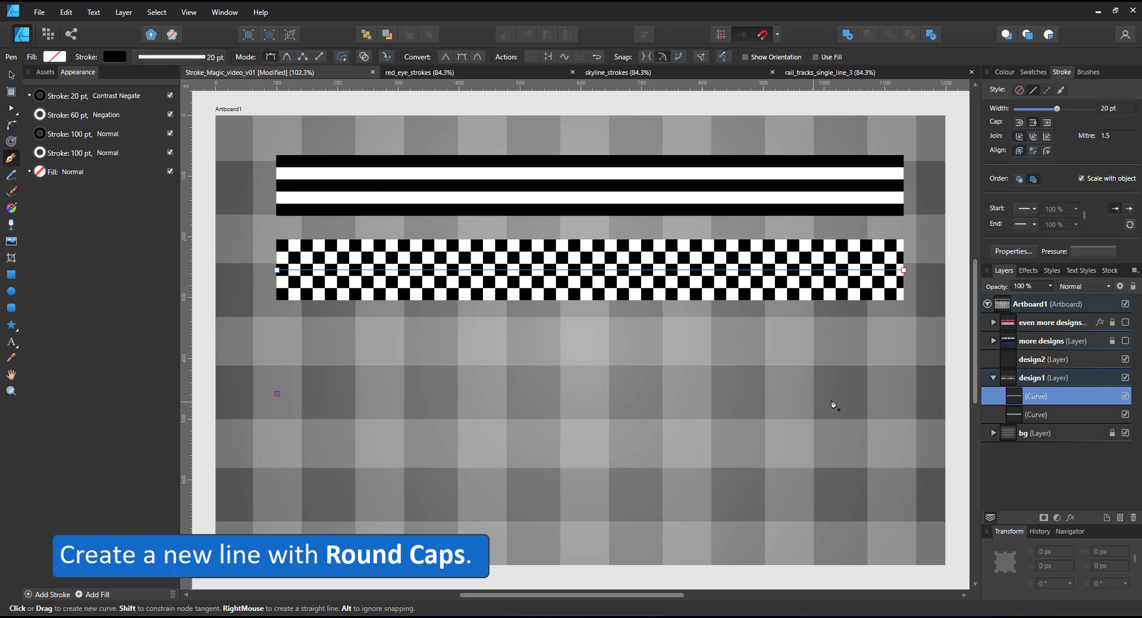
pyautogui.click(903, 395)
pyautogui.click(1032, 123)
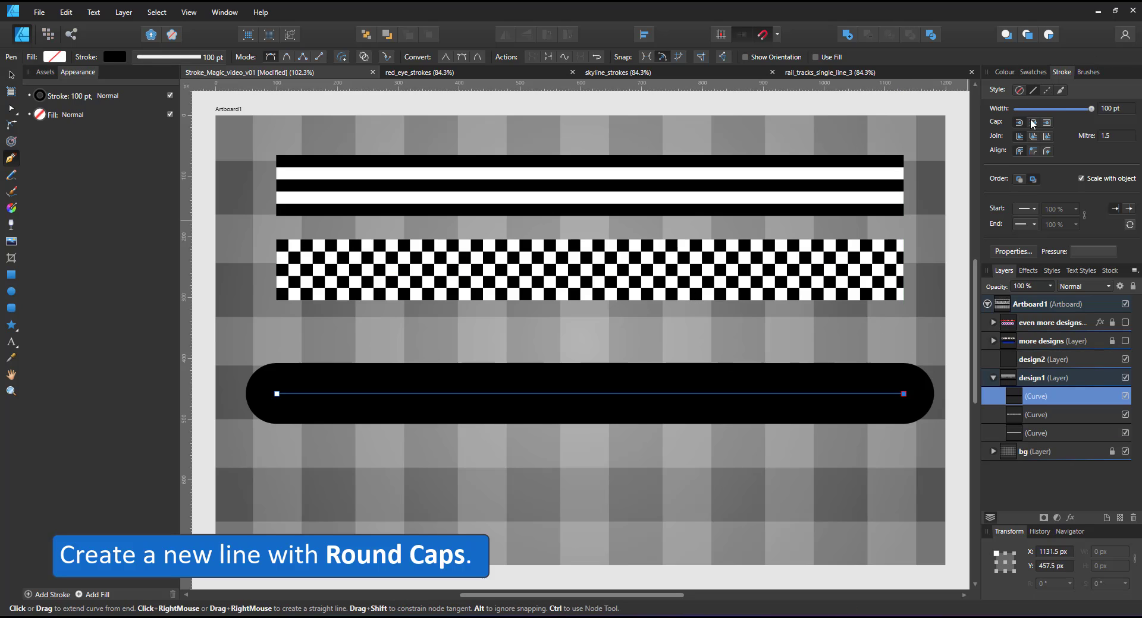
# Make the round-capped line's stroke dashed, with a first dash value of 0 and a phase of 0
pyautogui.click(1048, 91)
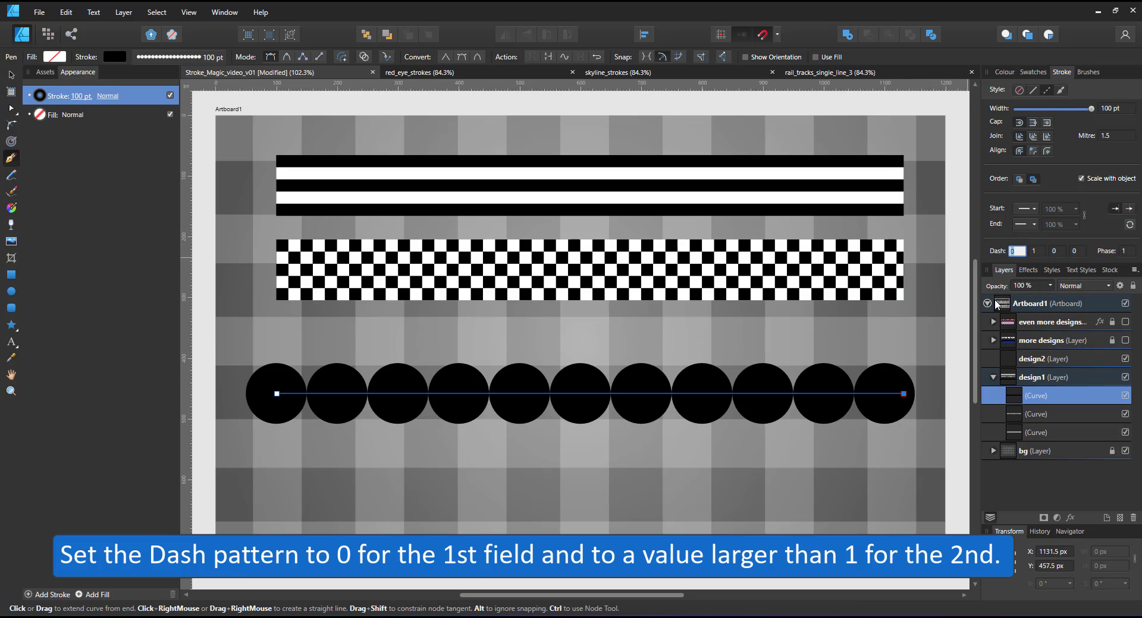
pyautogui.write('1')
pyautogui.press('Tab')
pyautogui.click(1132, 249)
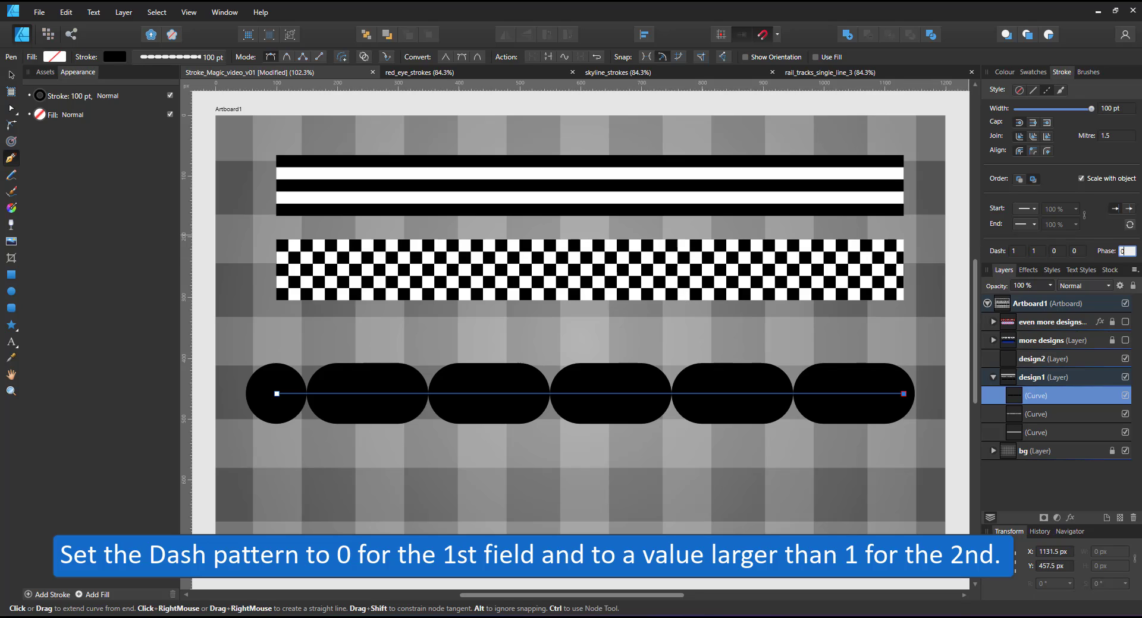
pyautogui.press('Return')
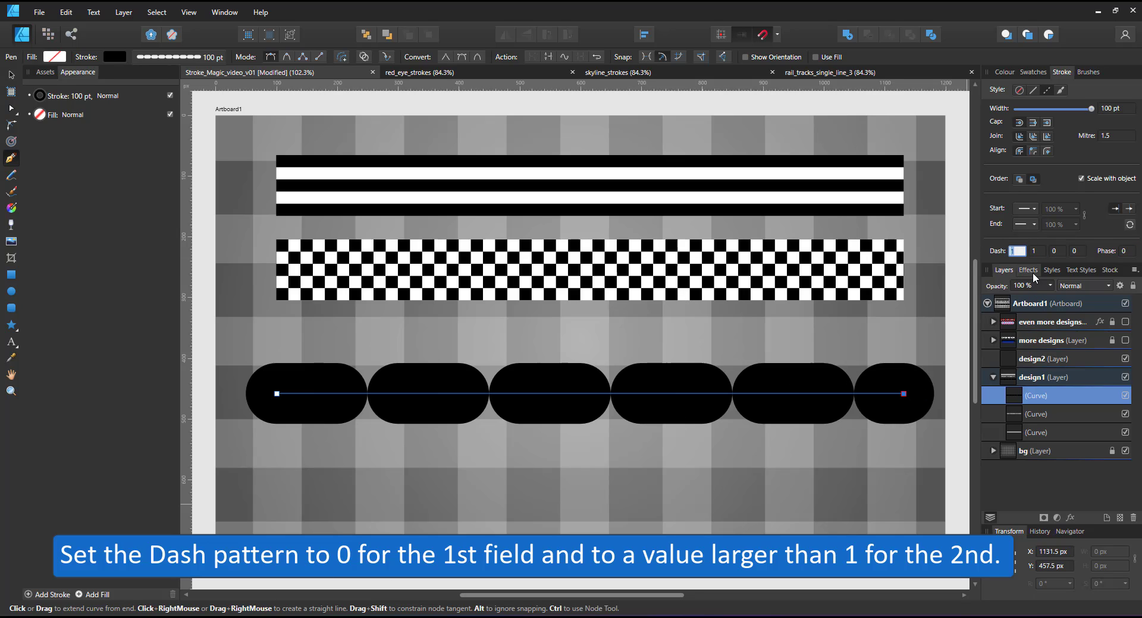
pyautogui.write('0')
pyautogui.press('Return')
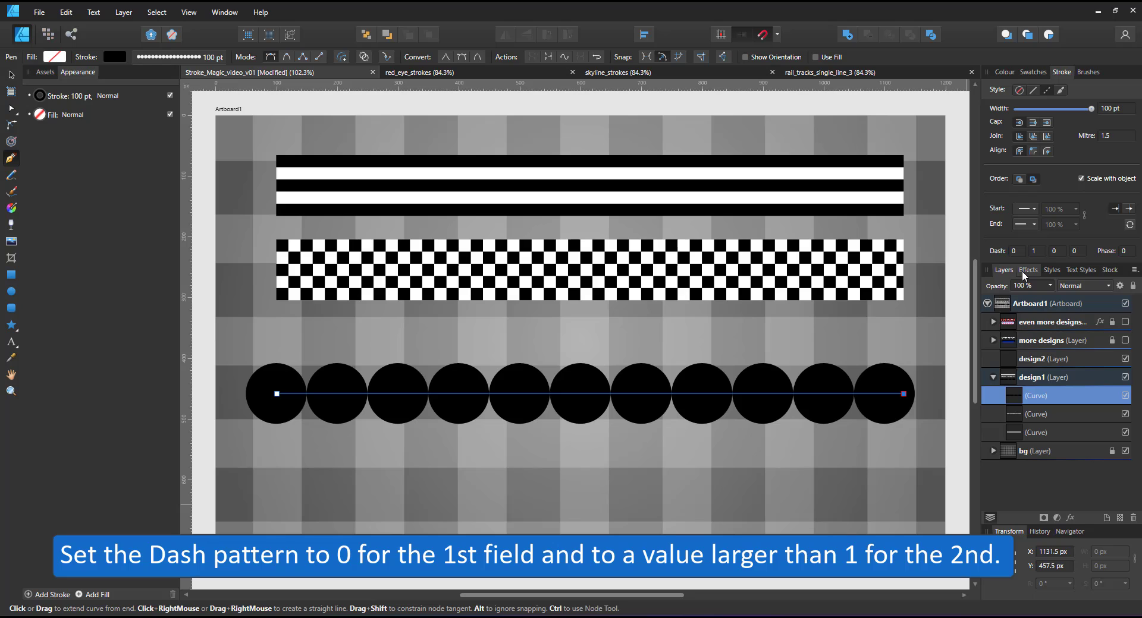
# Try a gap value of 2 for the dotted line's dash pattern, and settle on 1.5
pyautogui.click(1035, 251)
pyautogui.write('2')
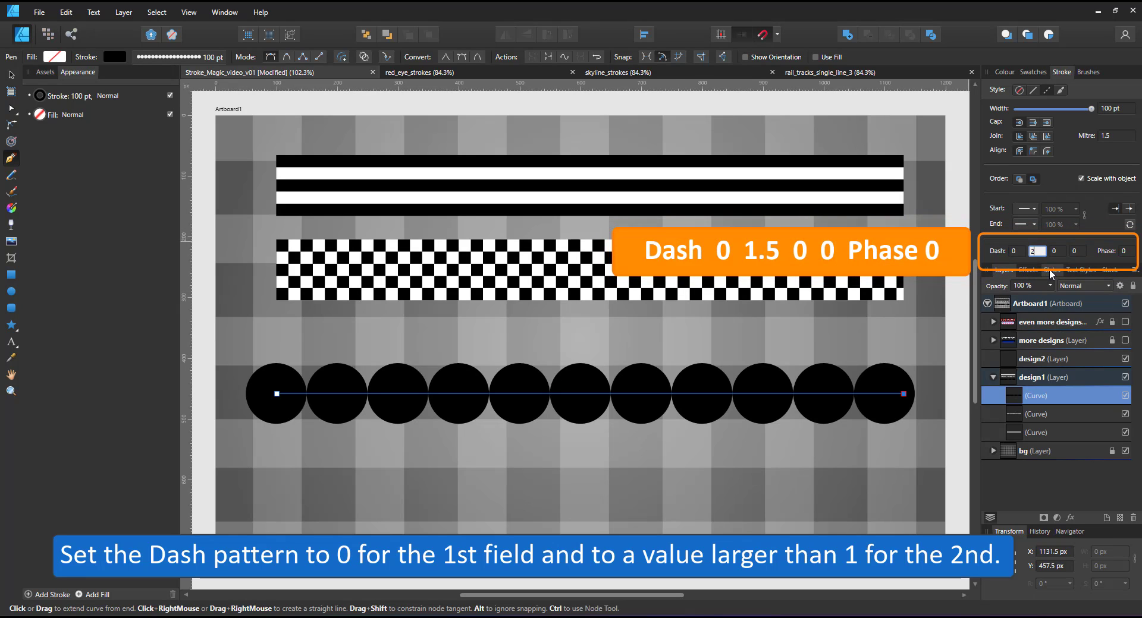
pyautogui.press('Return')
pyautogui.write('1')
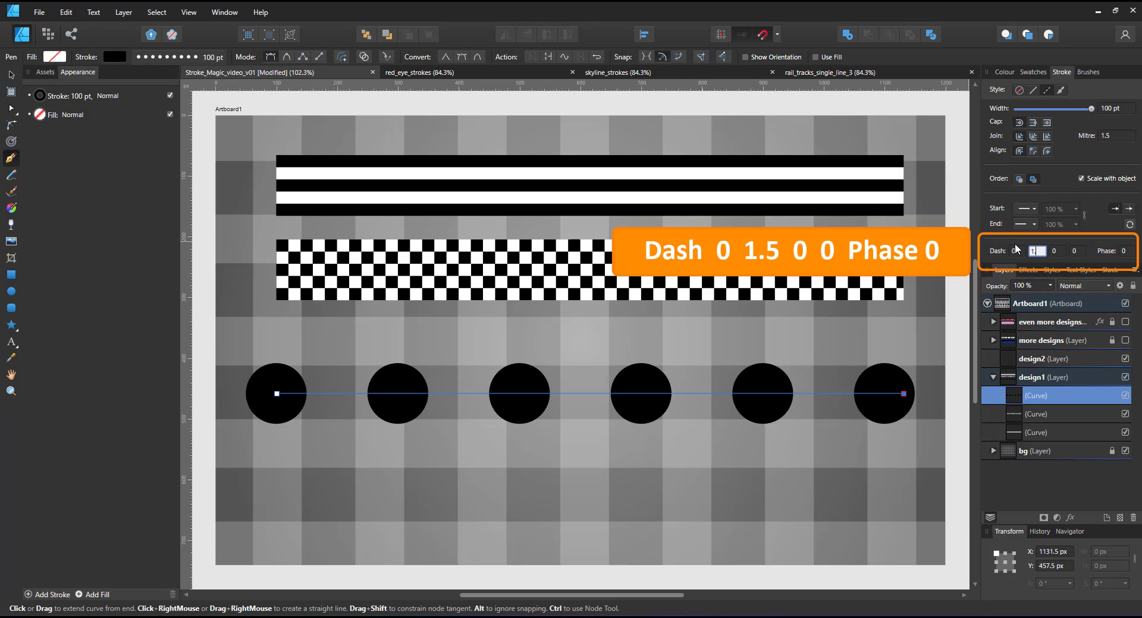
pyautogui.write('.5')
pyautogui.press('Return')
# Duplicate the dotted line's 100 pt stroke and set the top copy's width to 20 pt
pyautogui.click(82, 94)
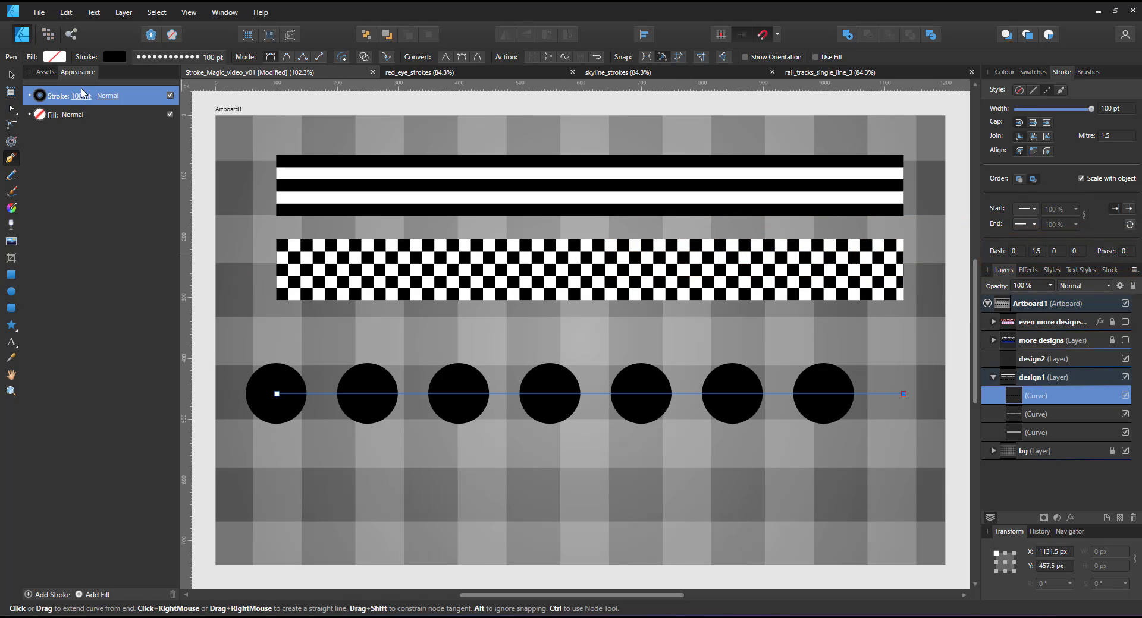
pyautogui.click(51, 100)
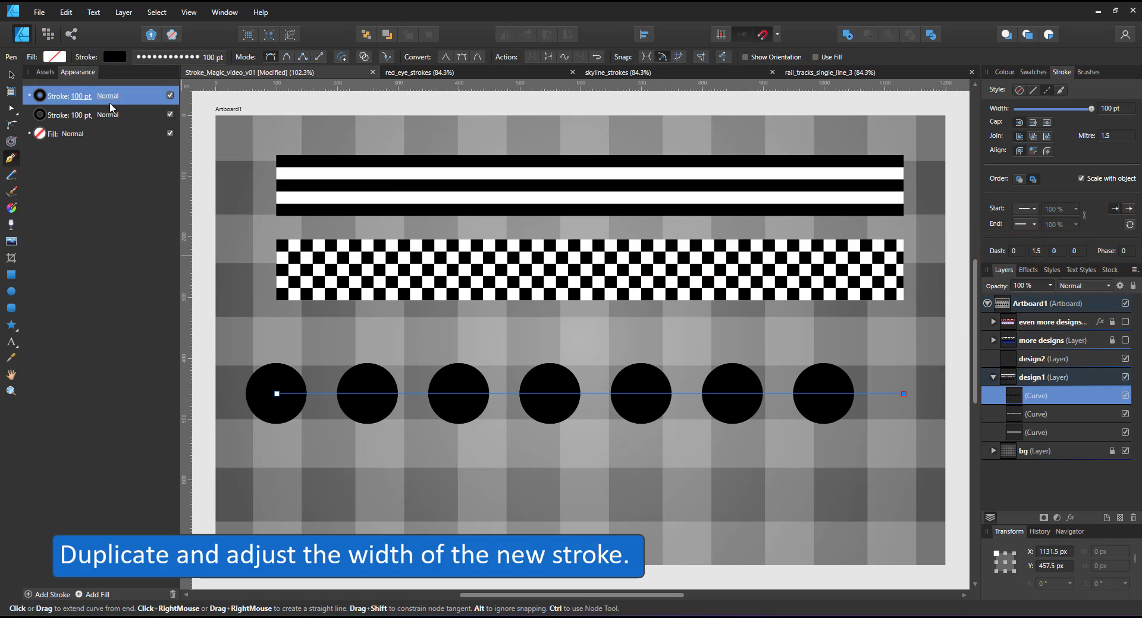
pyautogui.write('0')
pyautogui.press('Return')
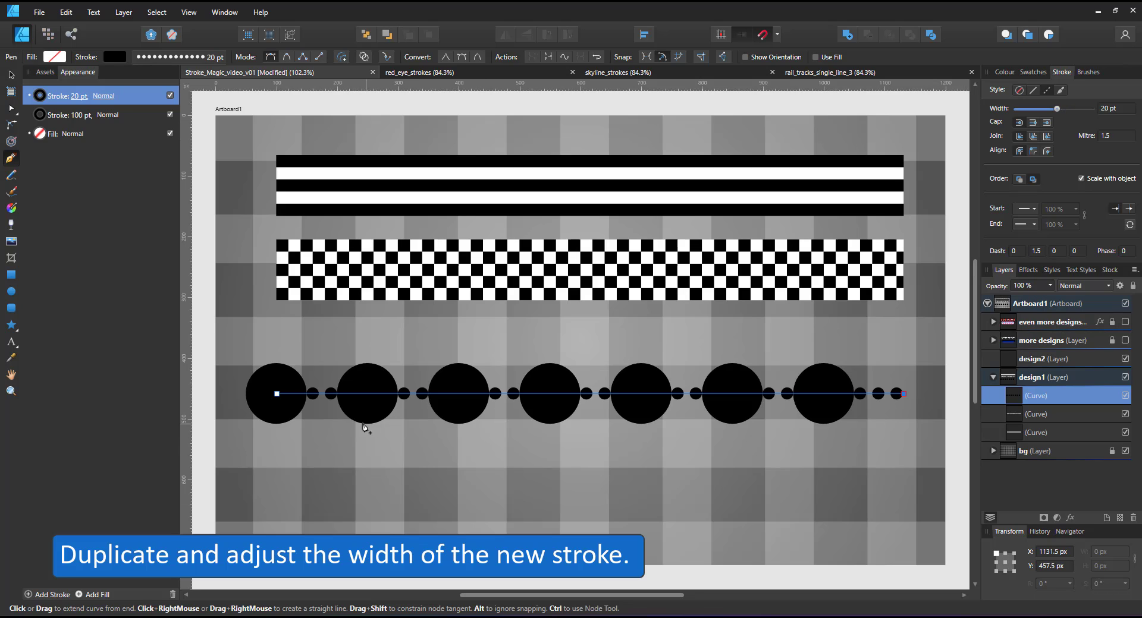
# Colour both the 20 pt and 100 pt strokes of the dotted line red
pyautogui.click(13, 79)
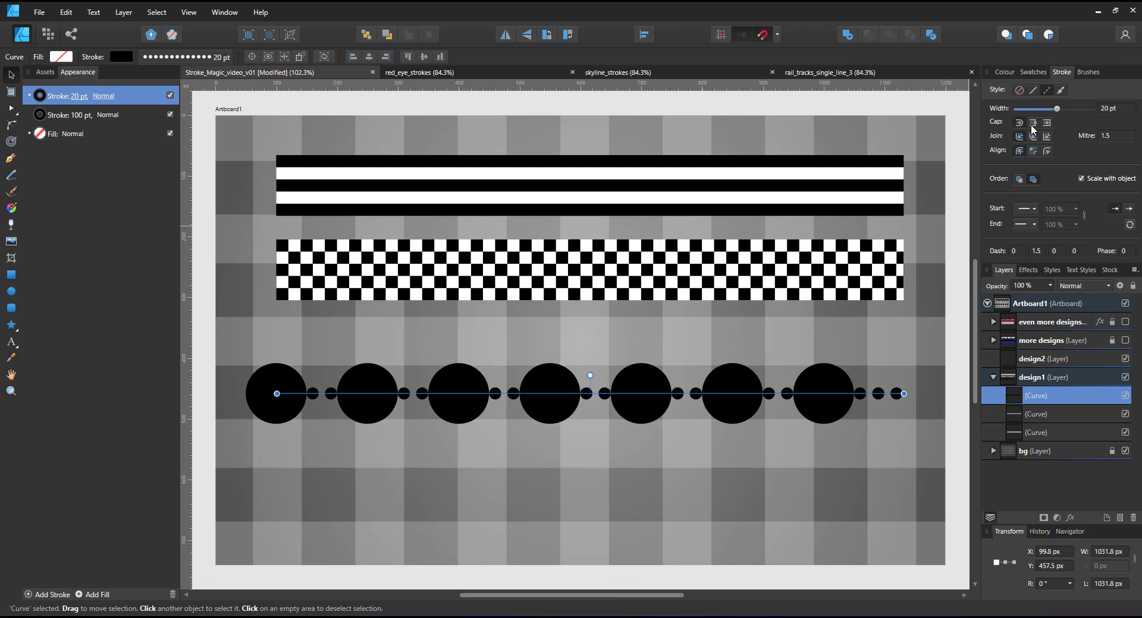
pyautogui.click(1005, 72)
pyautogui.click(1034, 94)
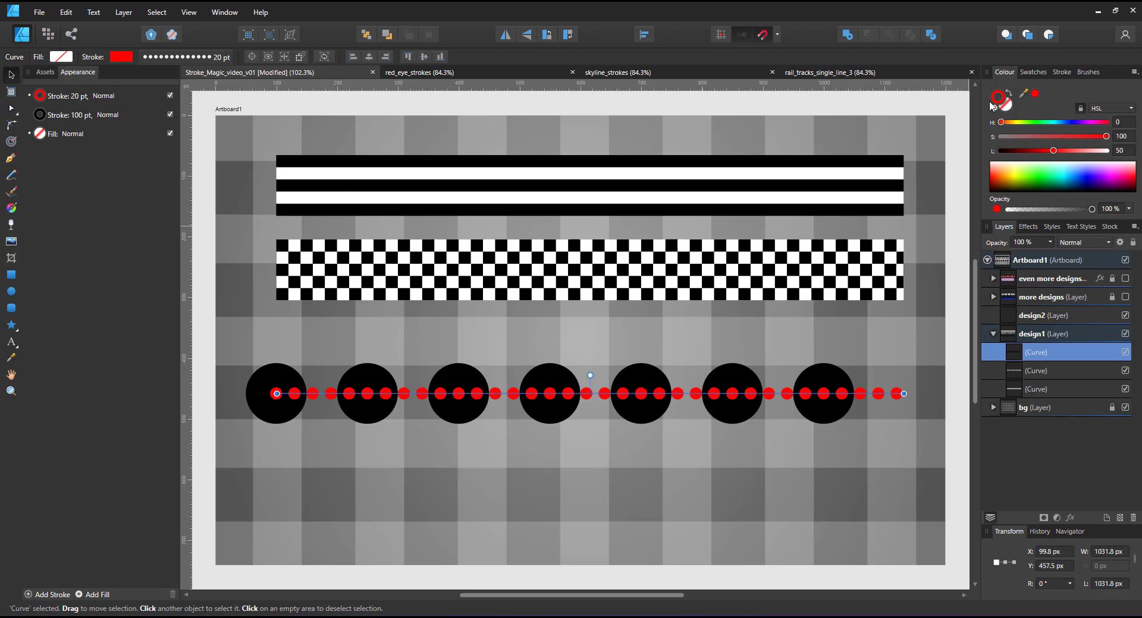
pyautogui.click(106, 114)
pyautogui.click(1034, 94)
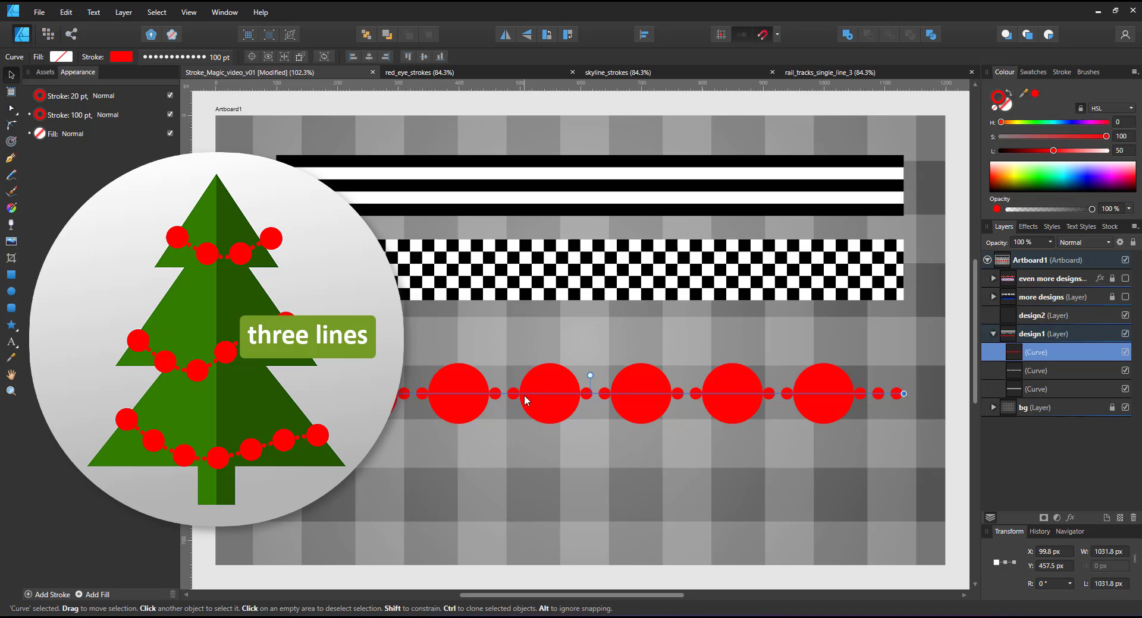
# Move the red dotted line up to about Y 393 px and draw a straight horizontal line about 1032 px long beneath it
pyautogui.moveTo(541, 394); pyautogui.dragTo(541, 354)
pyautogui.press('p')
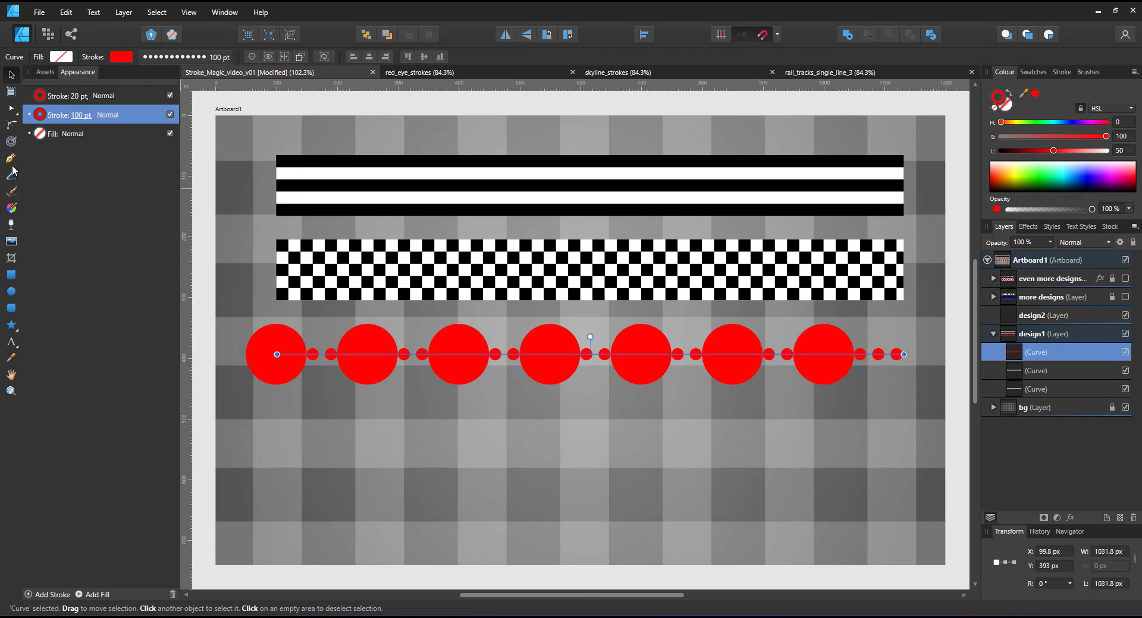
pyautogui.click(276, 453)
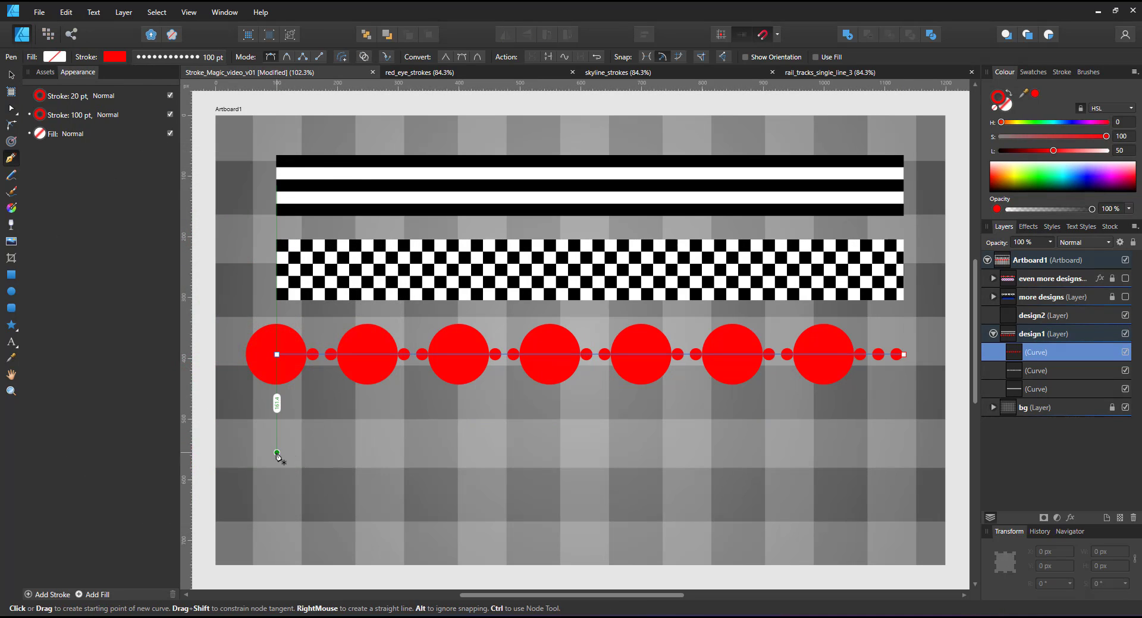
pyautogui.click(904, 453)
# Give the new line butt caps and a dash pattern of 1 and 0.2
pyautogui.click(1062, 72)
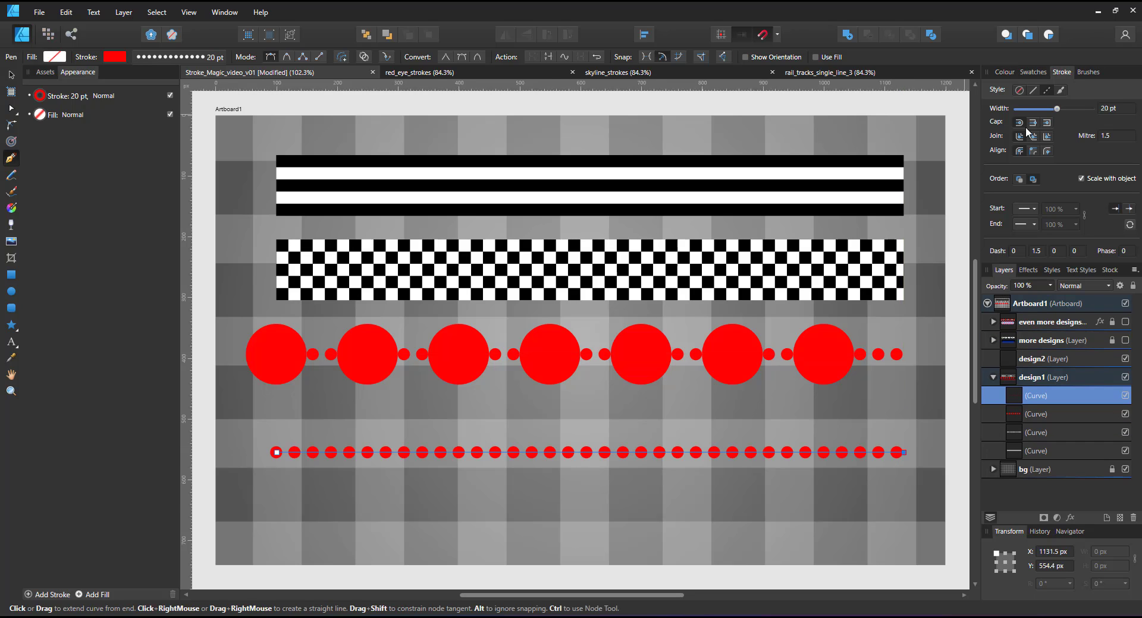
pyautogui.click(1018, 122)
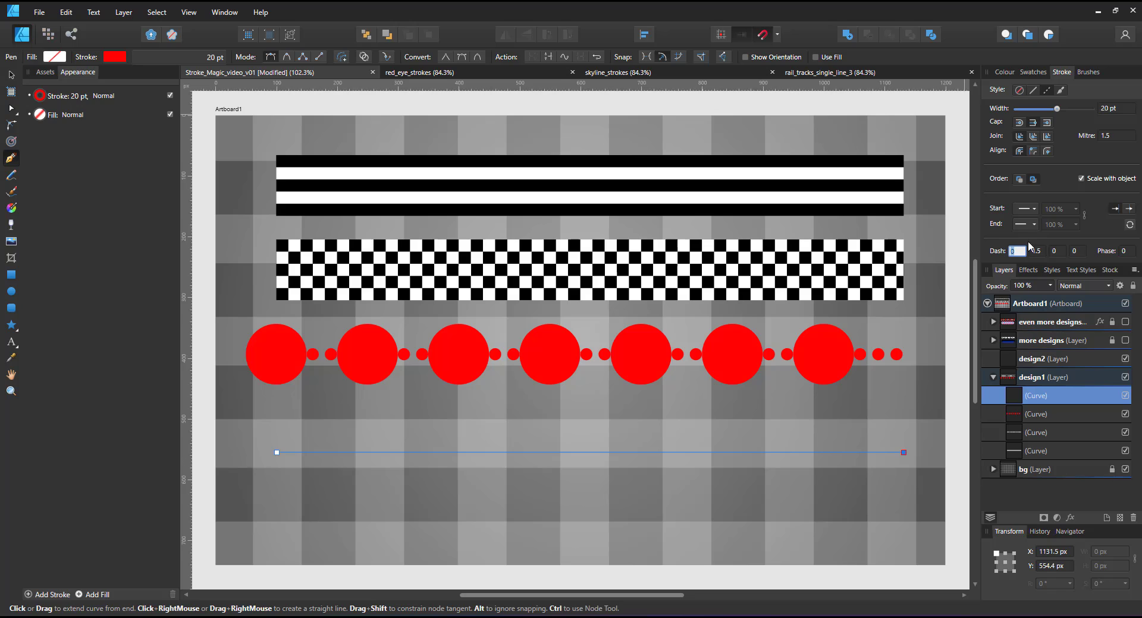
pyautogui.press('Tab')
pyautogui.write('0.2')
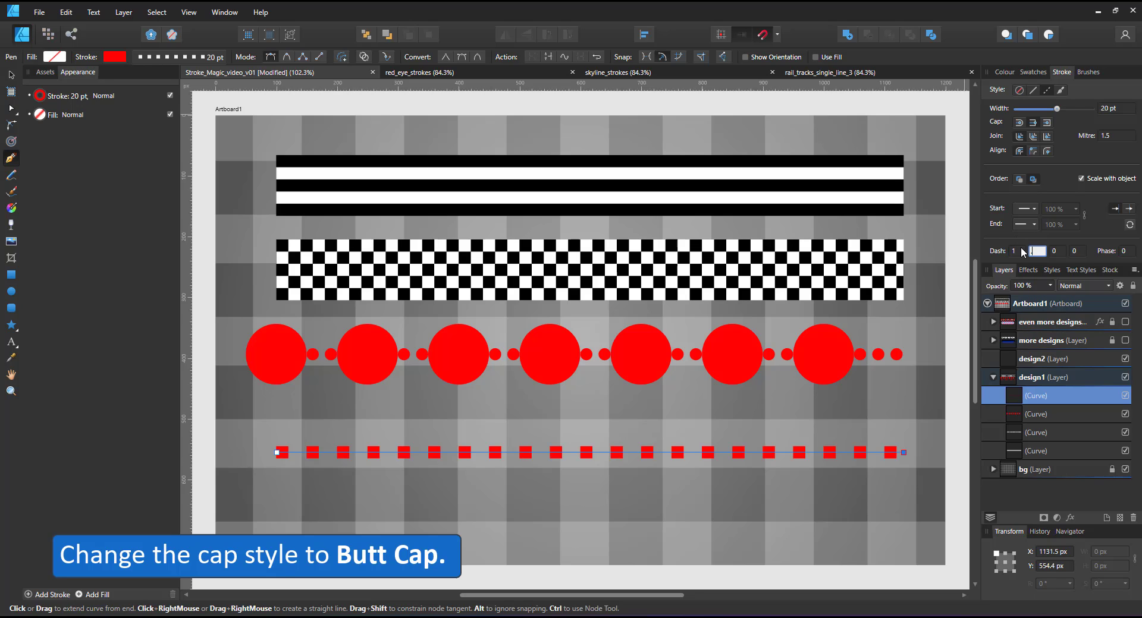
pyautogui.press('Return')
# Set the butt-capped dashed line's stroke width to 100 pt and colour it blue
pyautogui.click(1114, 110)
pyautogui.write('10')
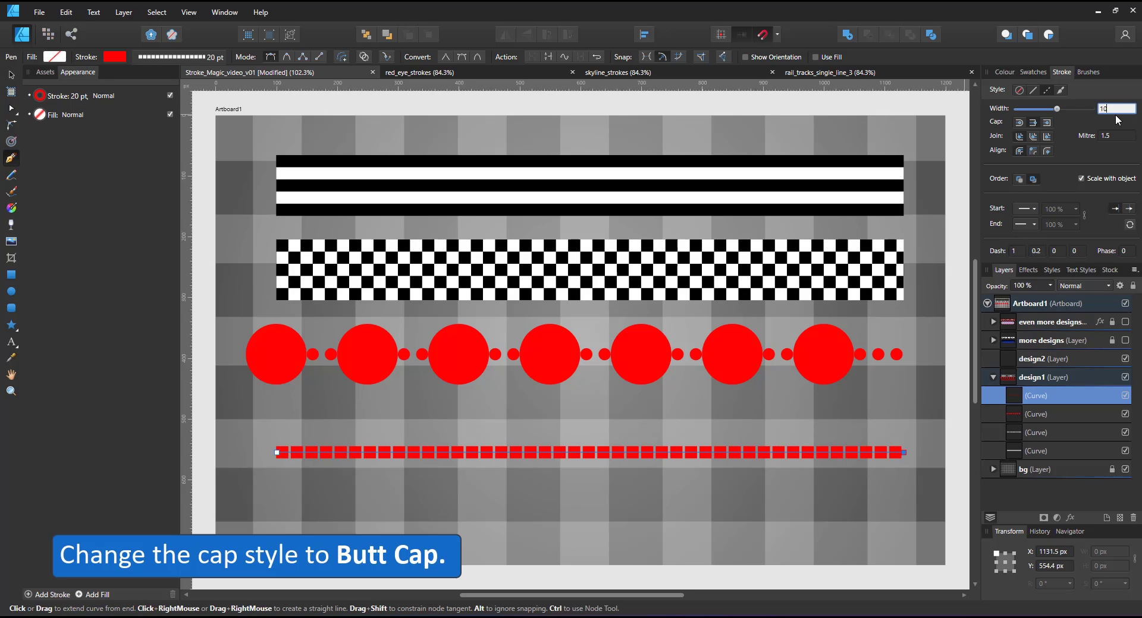
pyautogui.write('0')
pyautogui.press('Return')
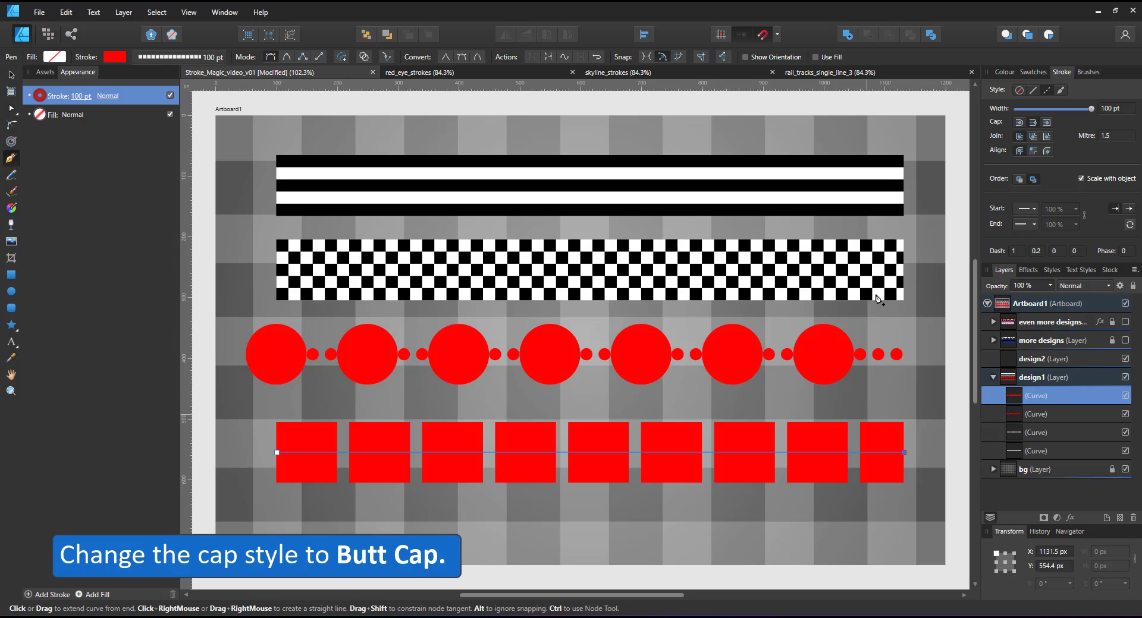
pyautogui.click(1033, 72)
pyautogui.click(1068, 123)
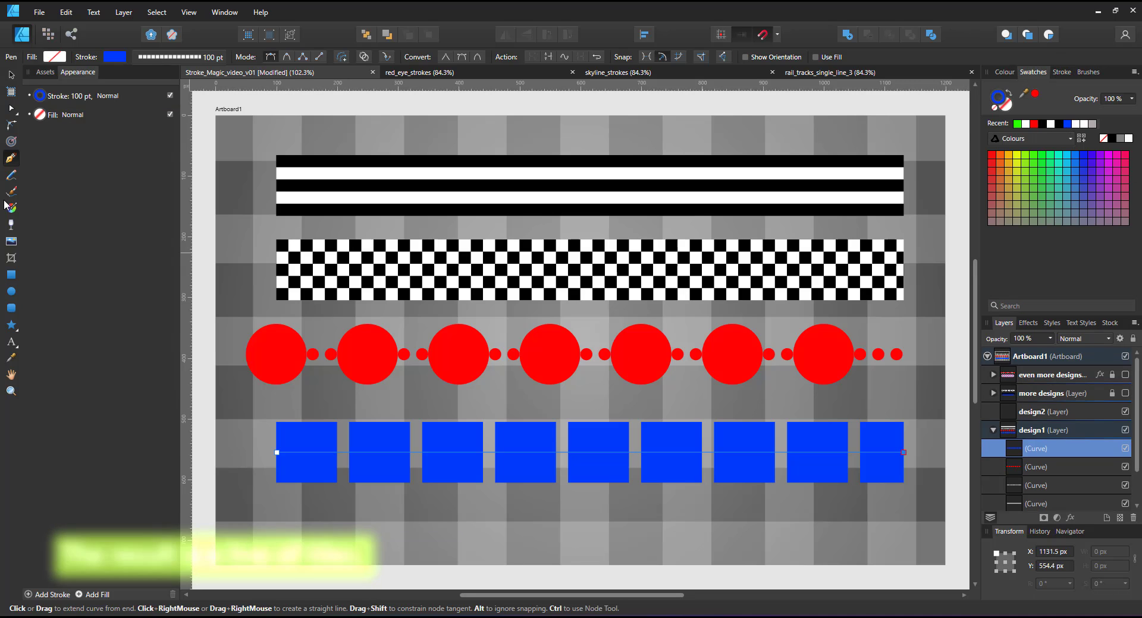
# Try bending the blue dashed line near its middle, and undo the bend
pyautogui.click(11, 110)
pyautogui.moveTo(625, 452); pyautogui.dragTo(591, 459)
pyautogui.hotkey('ctrl', 'z')
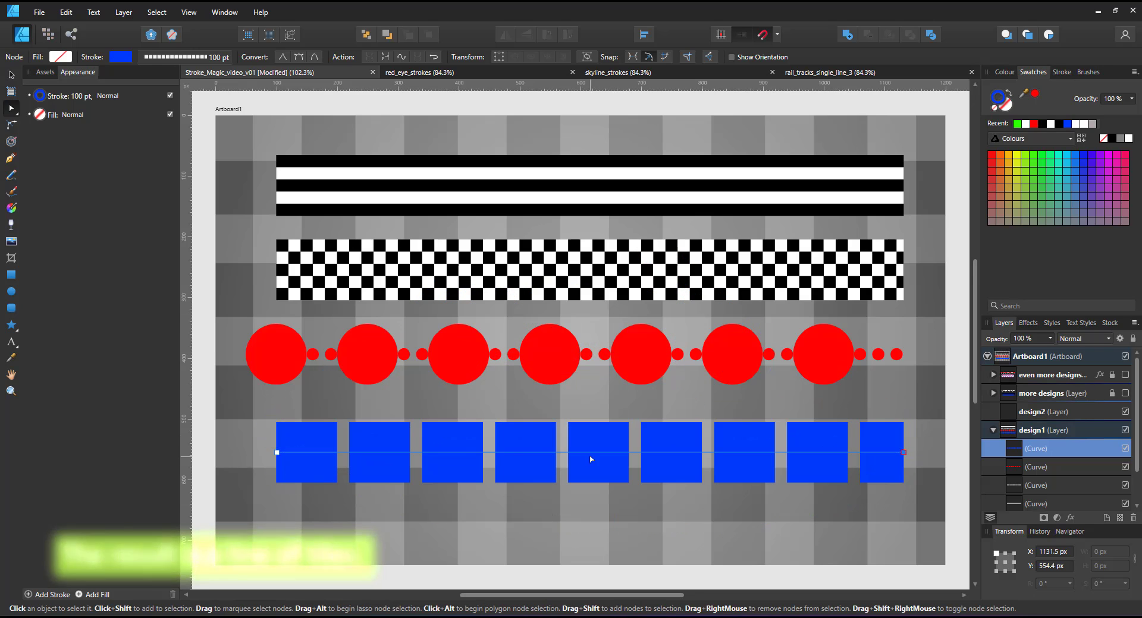
# Duplicate the blue dashed line about 124 px below the original and move both lines up about 27 px
pyautogui.click(1062, 72)
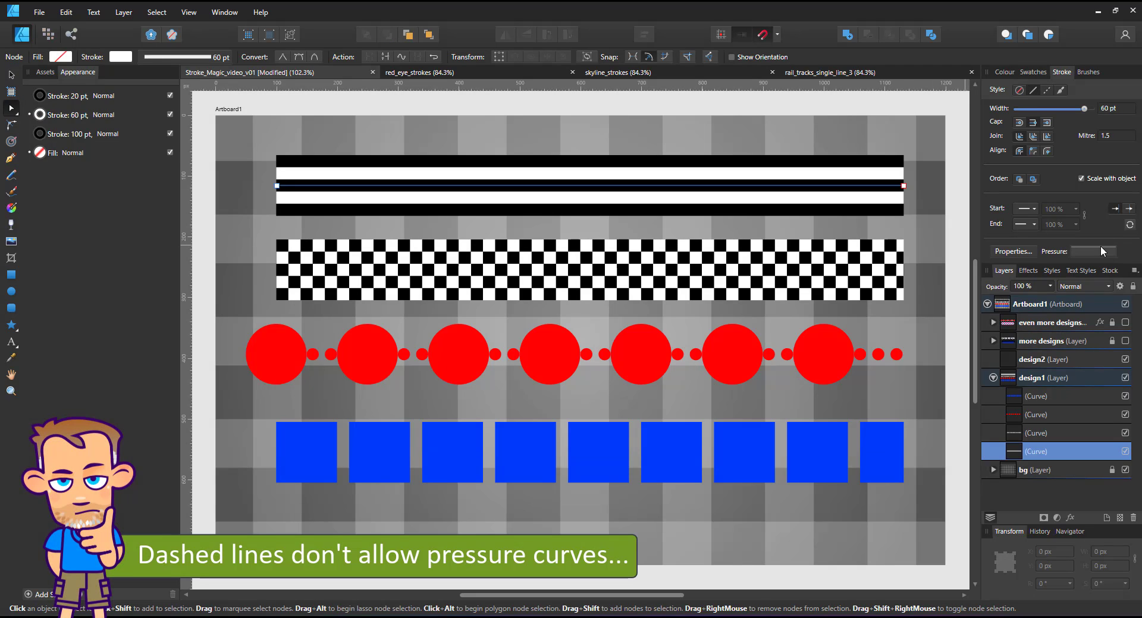
pyautogui.click(757, 462)
pyautogui.click(11, 76)
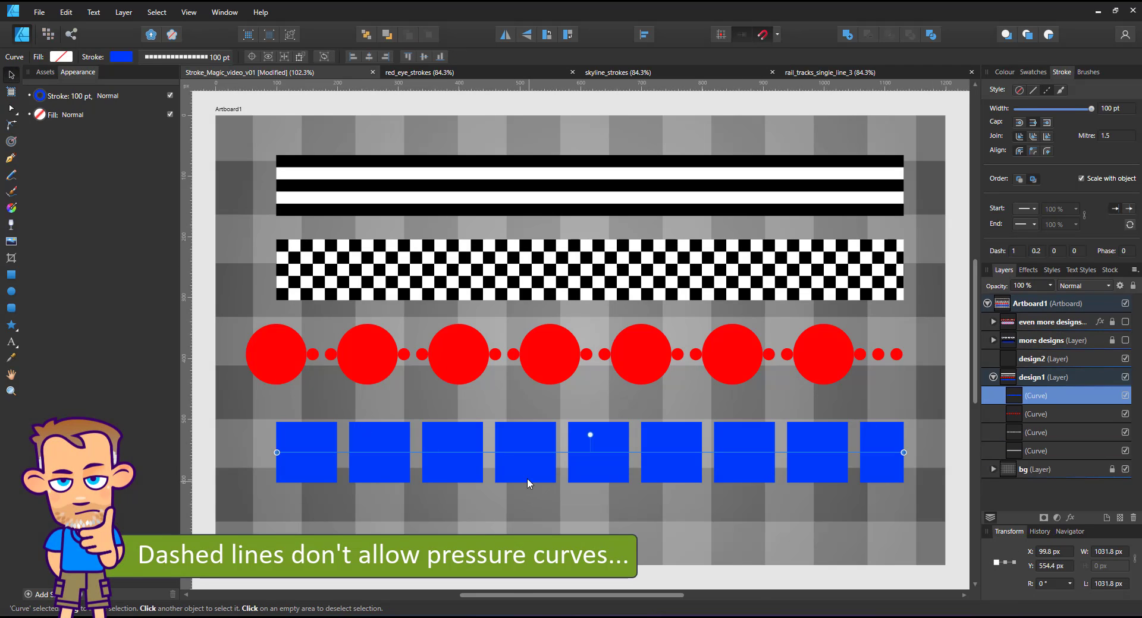
pyautogui.moveTo(507, 453); pyautogui.dragTo(509, 529)
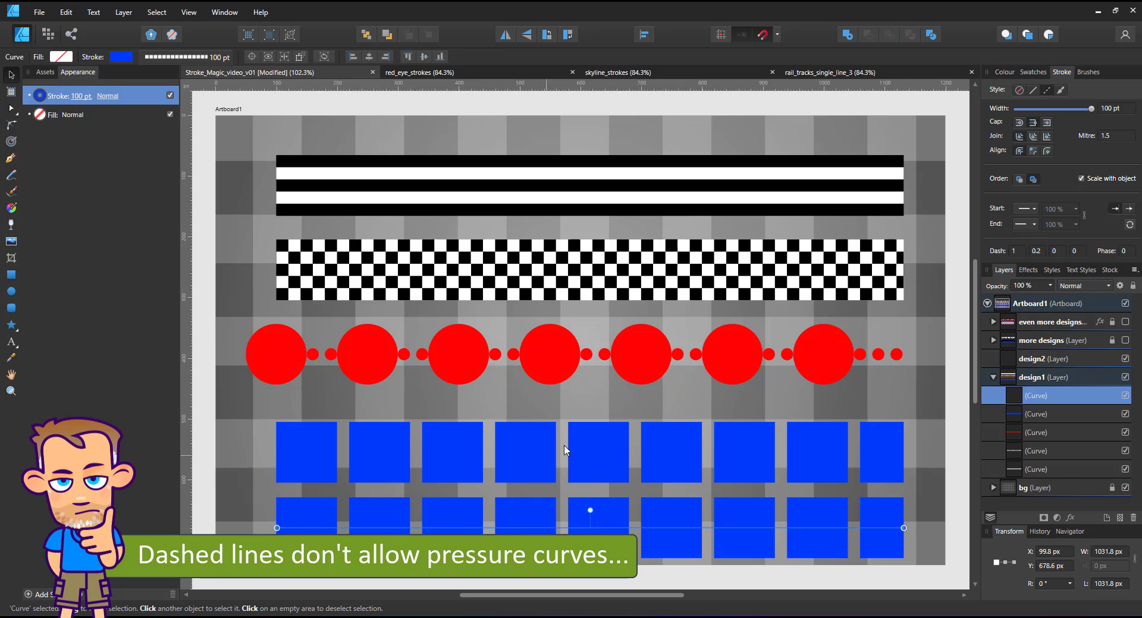
pyautogui.keyDown('shift'); pyautogui.click(599, 454); pyautogui.keyUp('shift')
pyautogui.moveTo(602, 453); pyautogui.dragTo(601, 437)
# Make the lower blue line's stroke solid and duplicate that stroke
pyautogui.click(619, 510)
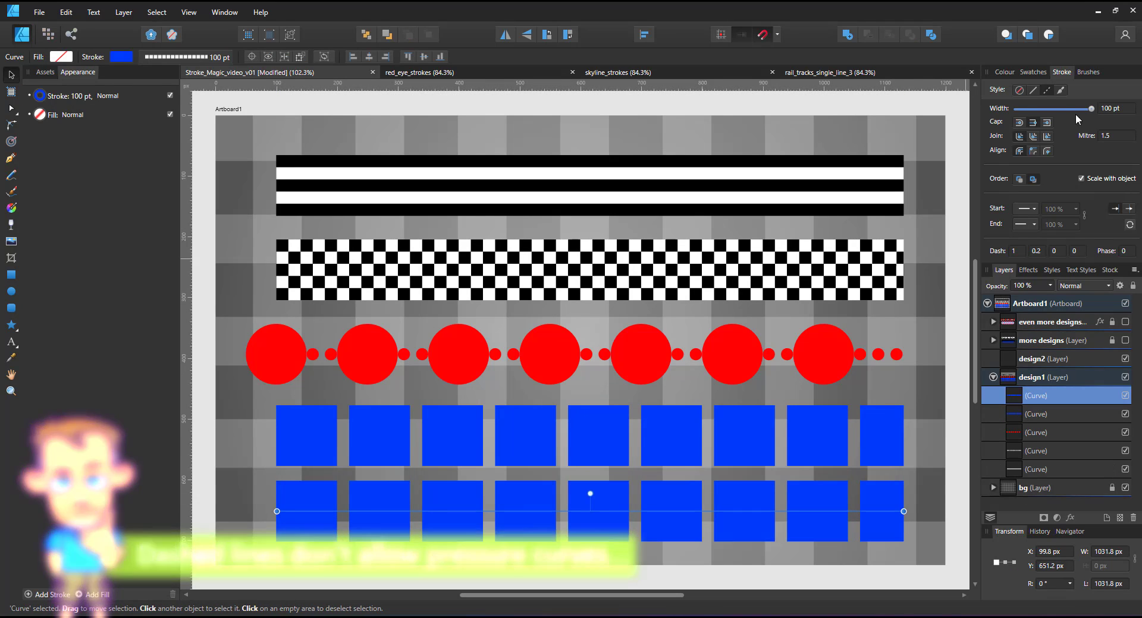
pyautogui.click(1033, 91)
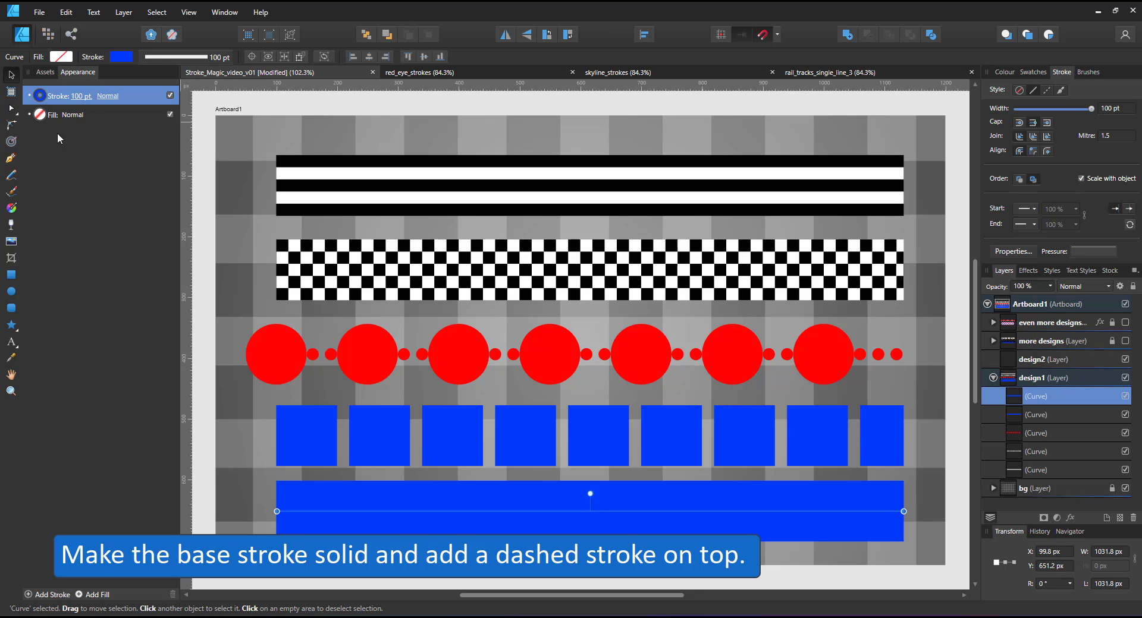
pyautogui.rightClick(73, 100)
pyautogui.click(47, 102)
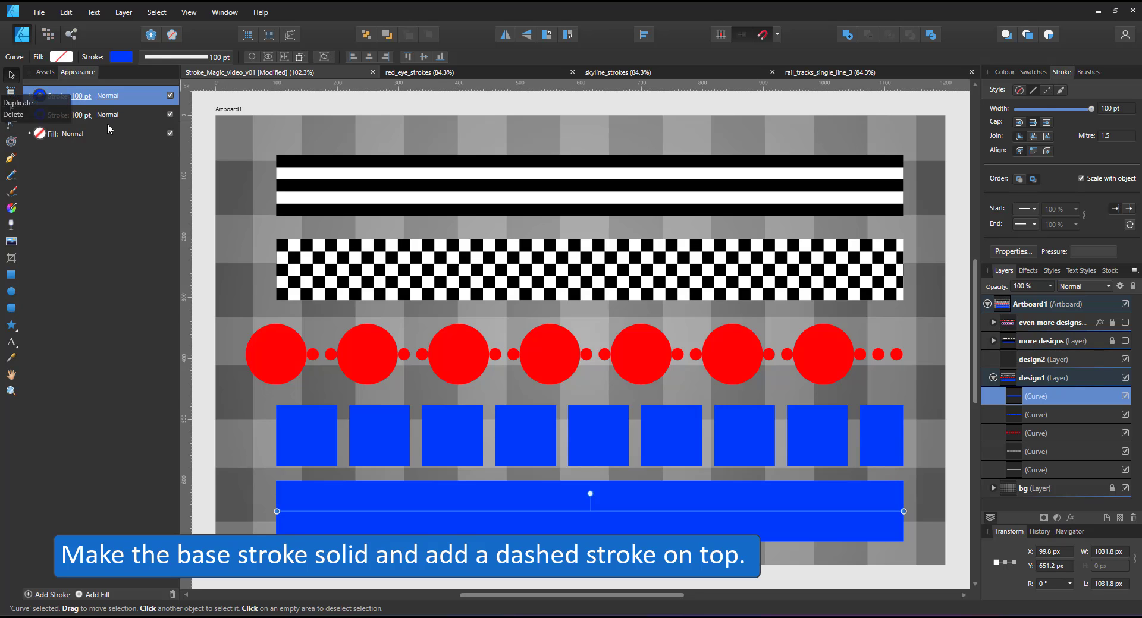
# Colour the lower line's top stroke golden yellow (HSL 45, 100, 46) and set its width to 120 pt
pyautogui.click(1013, 74)
pyautogui.click(1010, 188)
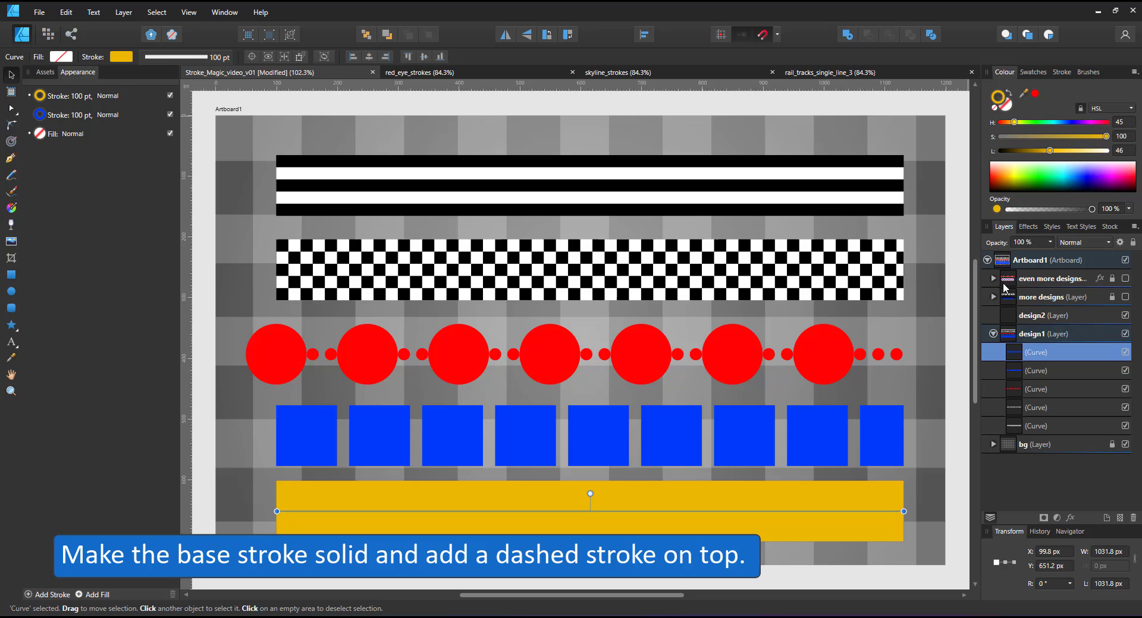
pyautogui.click(1061, 72)
pyautogui.click(1112, 107)
pyautogui.write('12')
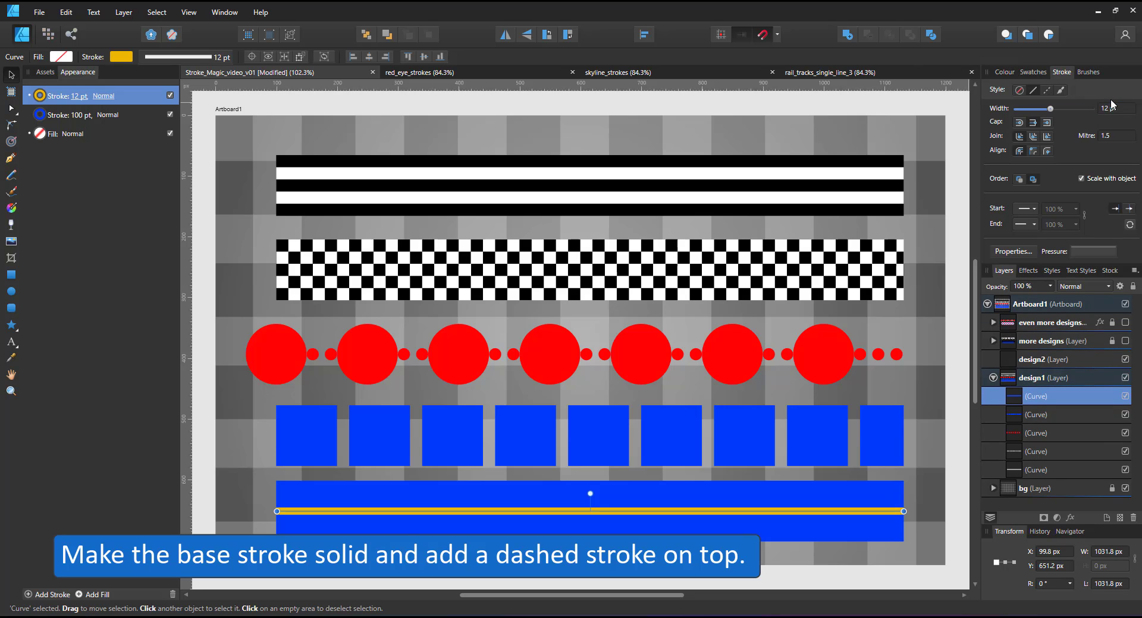
pyautogui.write('0')
pyautogui.press('Return')
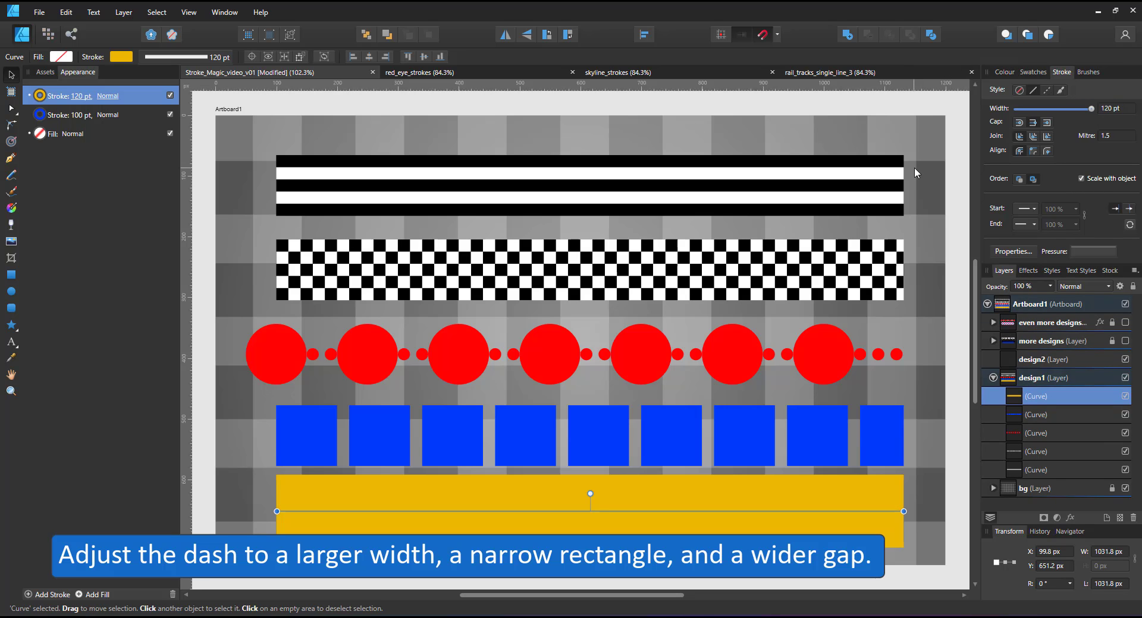
# Make the 120 pt yellow stroke dashed, with a dash of 0.2 and a gap of 0.8
pyautogui.click(1044, 93)
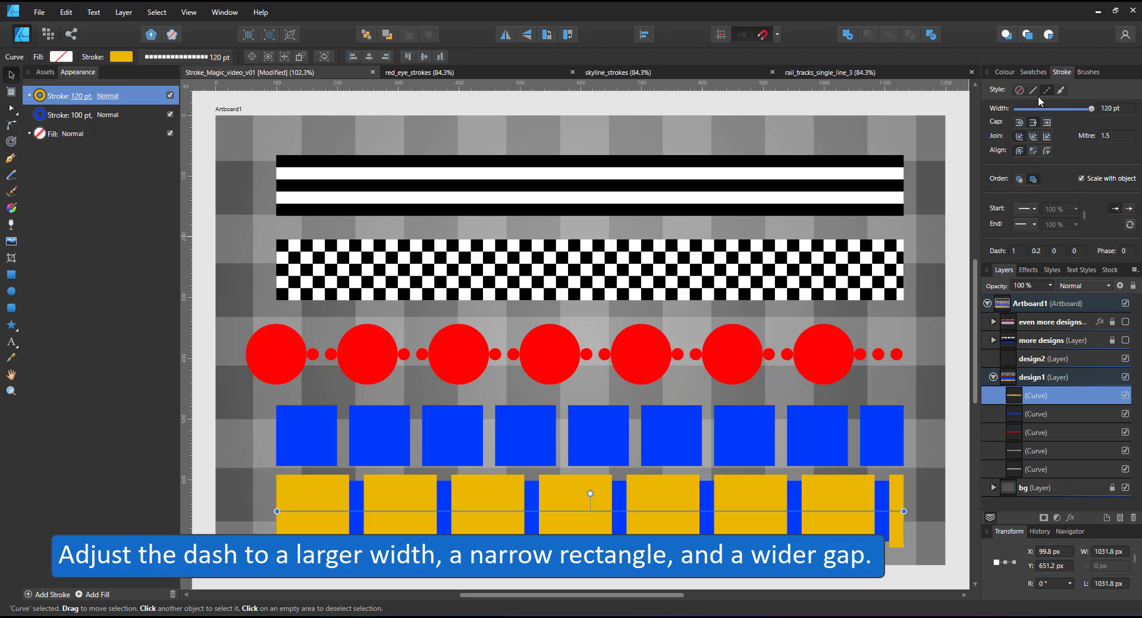
pyautogui.click(1011, 252)
pyautogui.write('0.2')
pyautogui.press('Tab')
pyautogui.write('1')
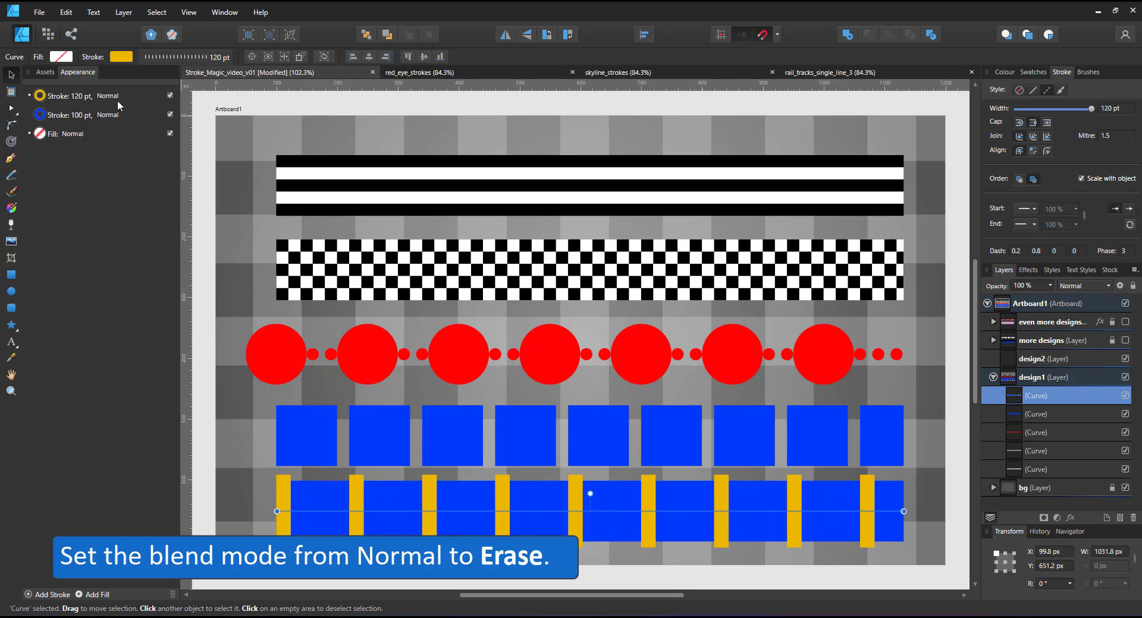
# Set the blend mode of the lower line's 120 pt yellow dashed stroke to Erase
pyautogui.click(117, 100)
pyautogui.scroll(-5, 95, 268)
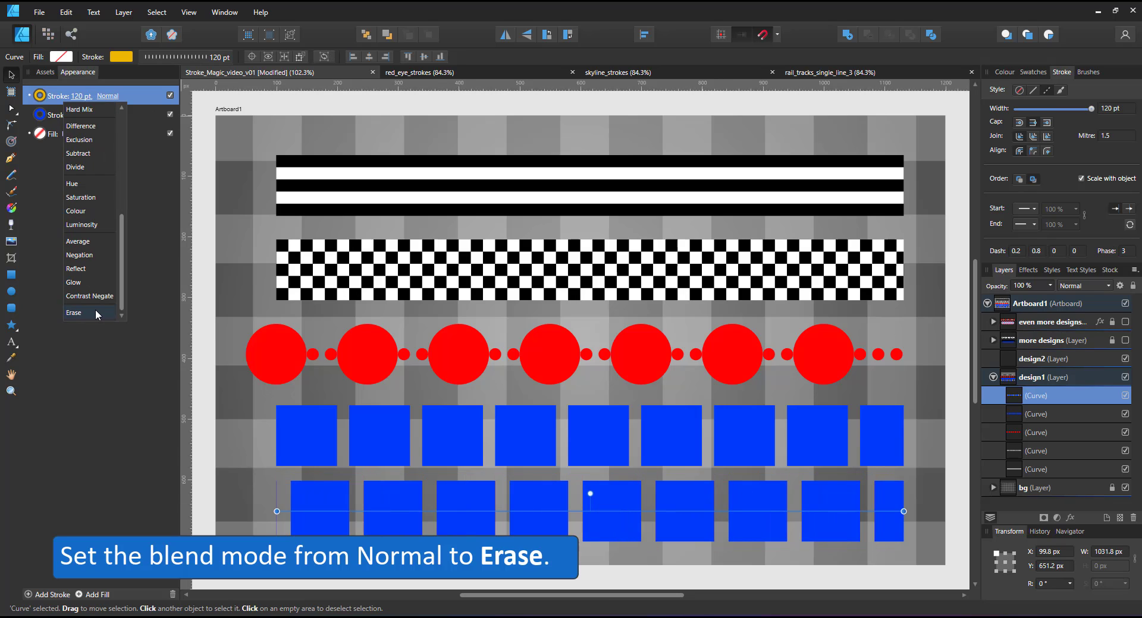
pyautogui.click(95, 310)
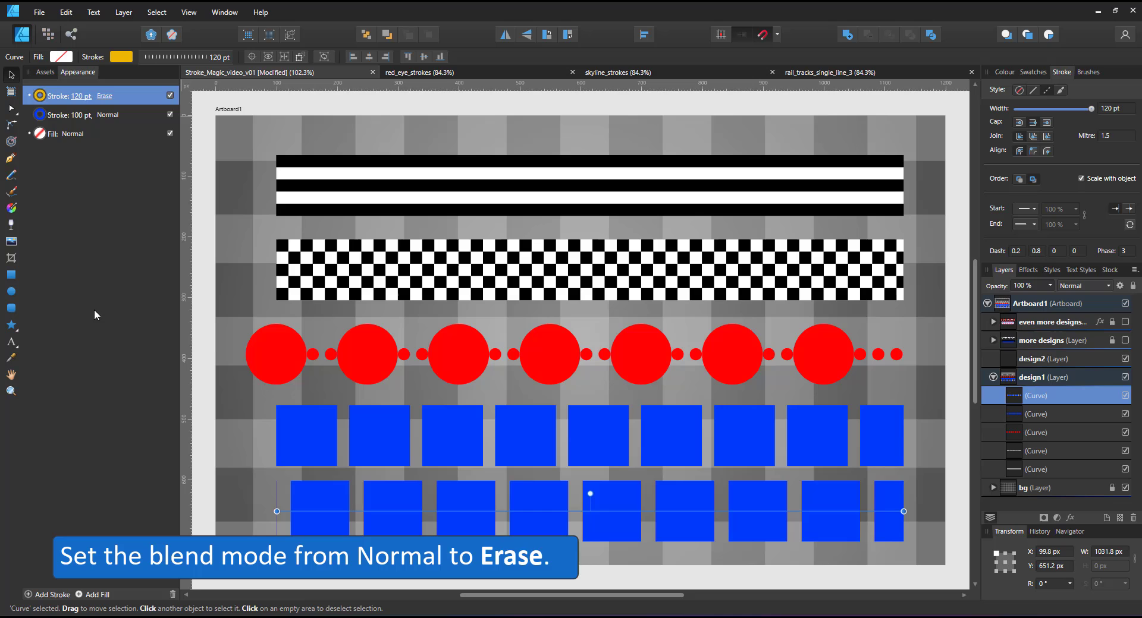
# Try bending the middle of the lower blue line upward with the Node tool, and undo the bend
pyautogui.click(10, 110)
pyautogui.moveTo(595, 511); pyautogui.dragTo(600, 458)
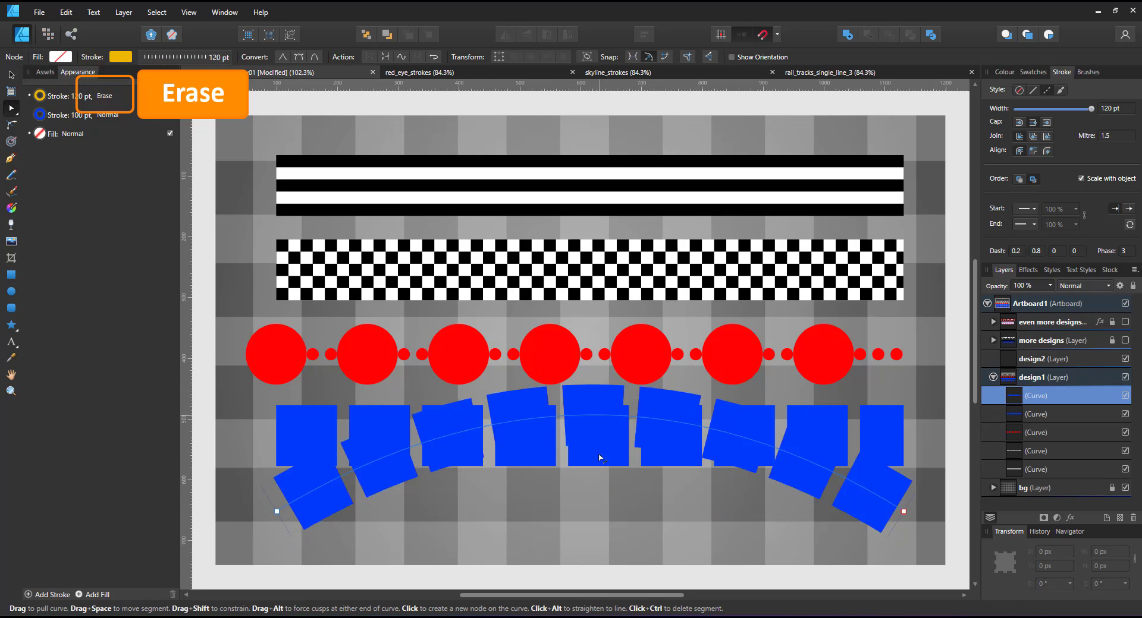
pyautogui.hotkey('ctrl', 'z')
# Taper the lower line's solid 100 pt blue stroke towards its right end with the pressure curve, and try bending the line upward
pyautogui.click(109, 117)
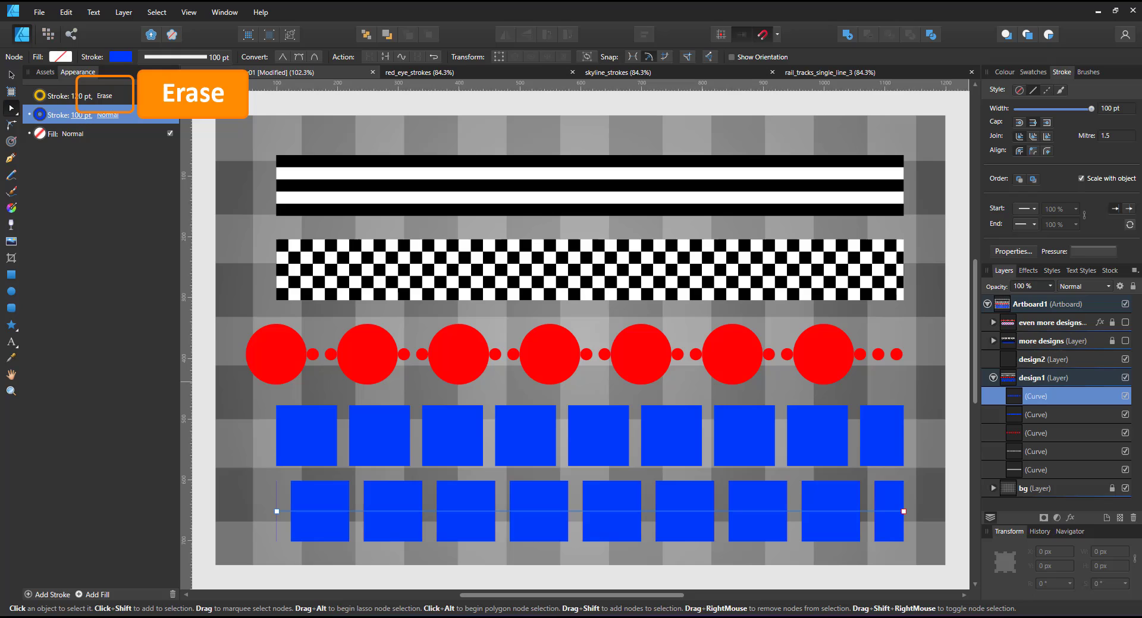
pyautogui.click(1086, 257)
pyautogui.moveTo(1108, 266)
pyautogui.mouseDown()
pyautogui.moveTo(1108, 325)
pyautogui.moveTo(1034, 279)
pyautogui.mouseUp()
pyautogui.click(1057, 304)
pyautogui.moveTo(1109, 324); pyautogui.dragTo(1110, 344)
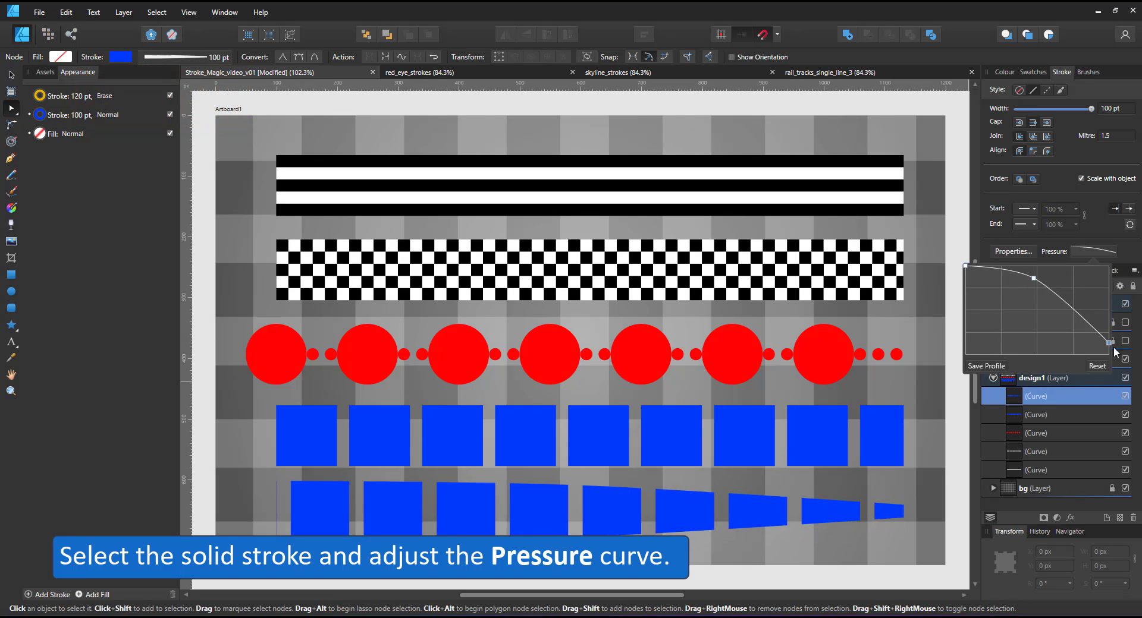
pyautogui.moveTo(589, 511); pyautogui.dragTo(606, 315)
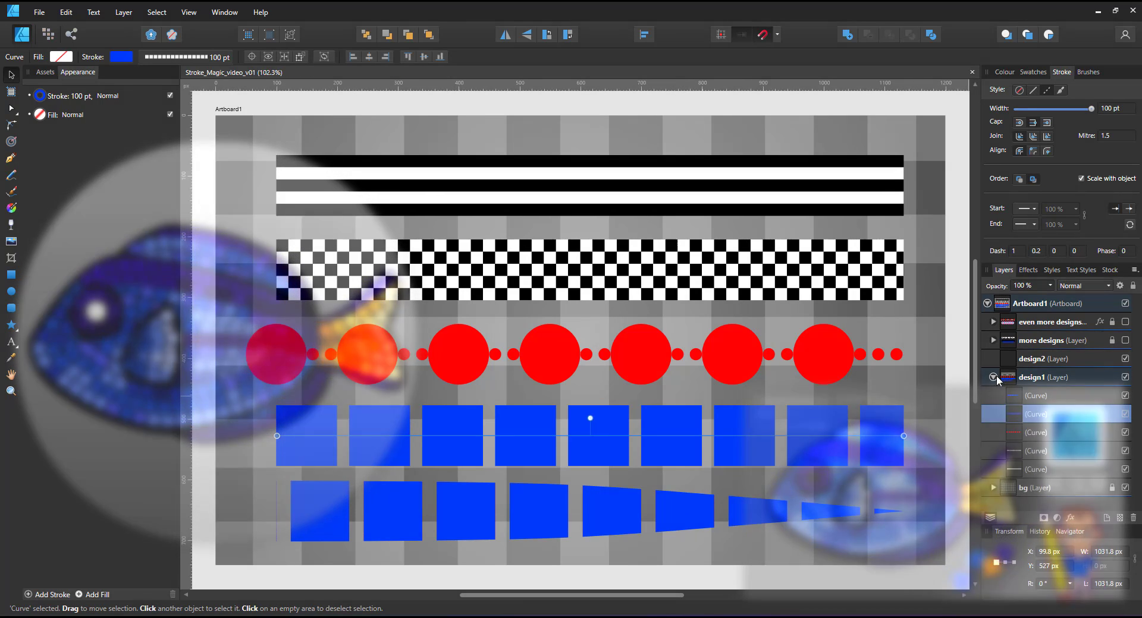
# Hide the design1 layer and paste the blue dashed line into the design2 layer, positioned at Y about 169 px
pyautogui.click(1125, 377)
pyautogui.click(1106, 361)
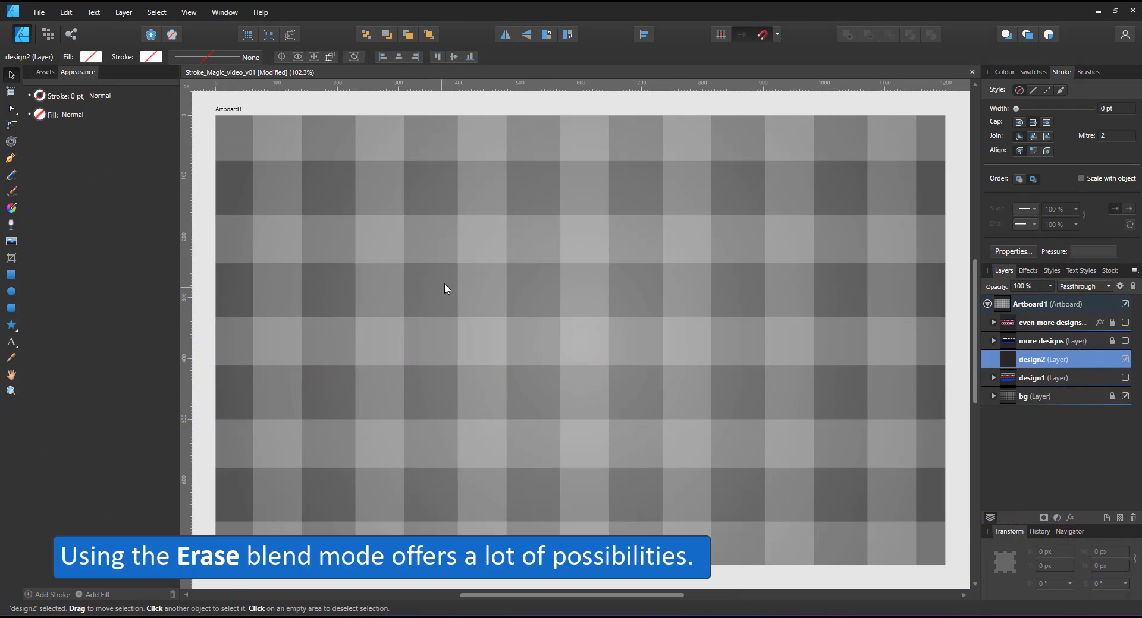
pyautogui.hotkey('ctrl', 'v')
pyautogui.moveTo(533, 437); pyautogui.dragTo(528, 218)
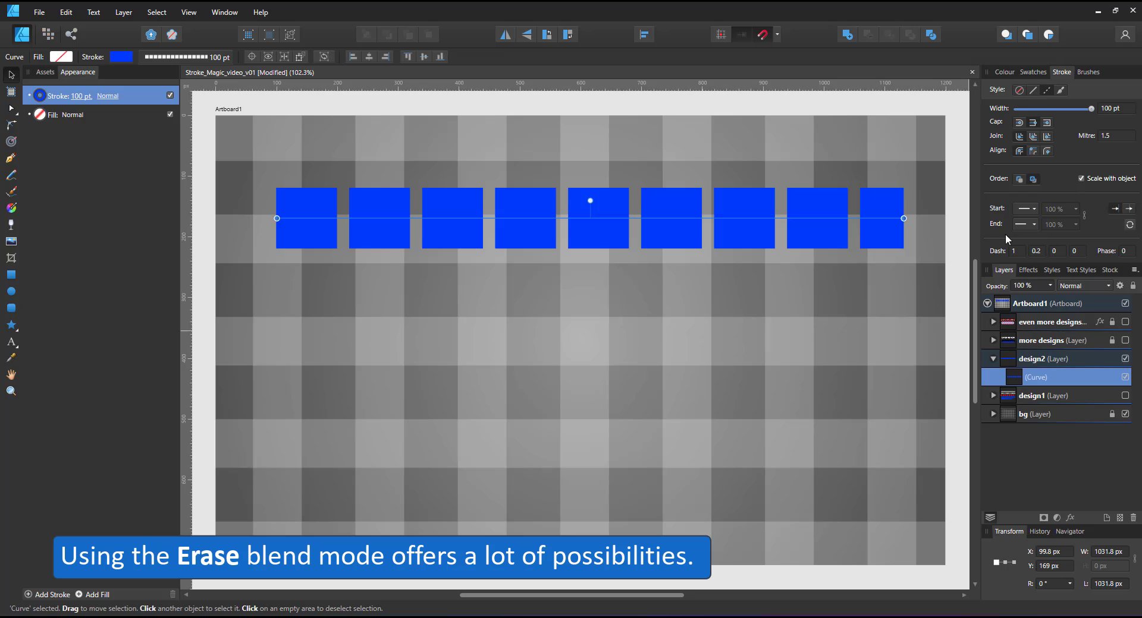
# Colour the pasted dashed line's stroke black
pyautogui.click(1005, 72)
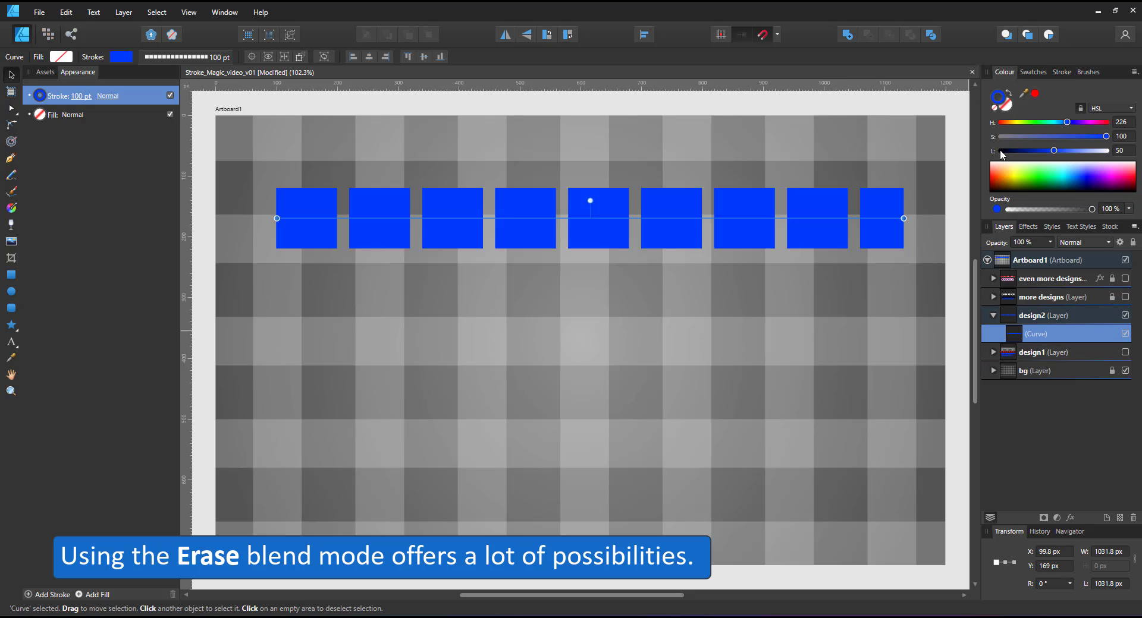
pyautogui.click(1002, 155)
pyautogui.click(1033, 72)
# Shorten the black stroke's dash, trying 0.25 and settling on 0.2
pyautogui.click(1061, 72)
pyautogui.click(1016, 251)
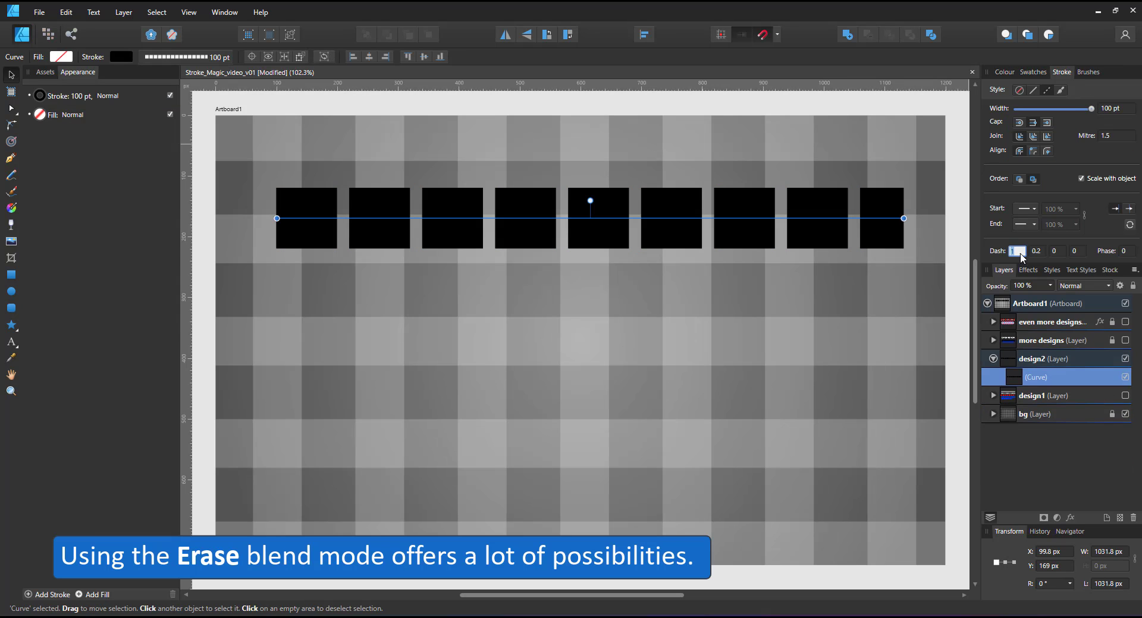
pyautogui.write('0.25')
pyautogui.press('Return')
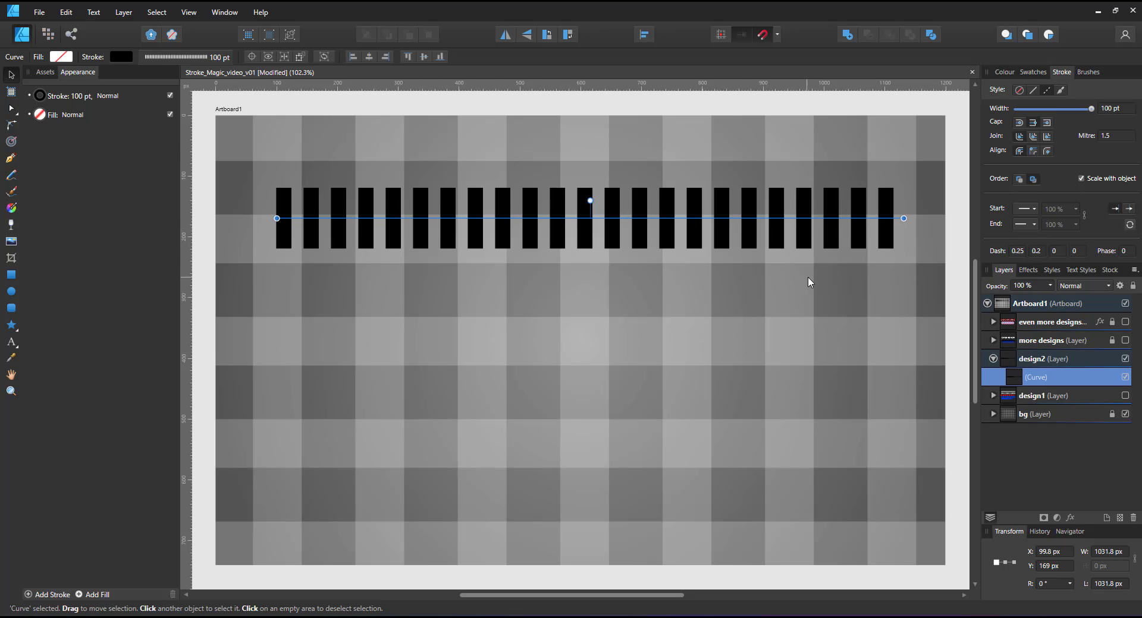
pyautogui.click(1019, 251)
pyautogui.write('0.2')
pyautogui.press('Return')
# Duplicate the black dashed stroke and give the top copy a width of 50 pt and the Erase blend mode
pyautogui.rightClick(77, 106)
pyautogui.click(48, 111)
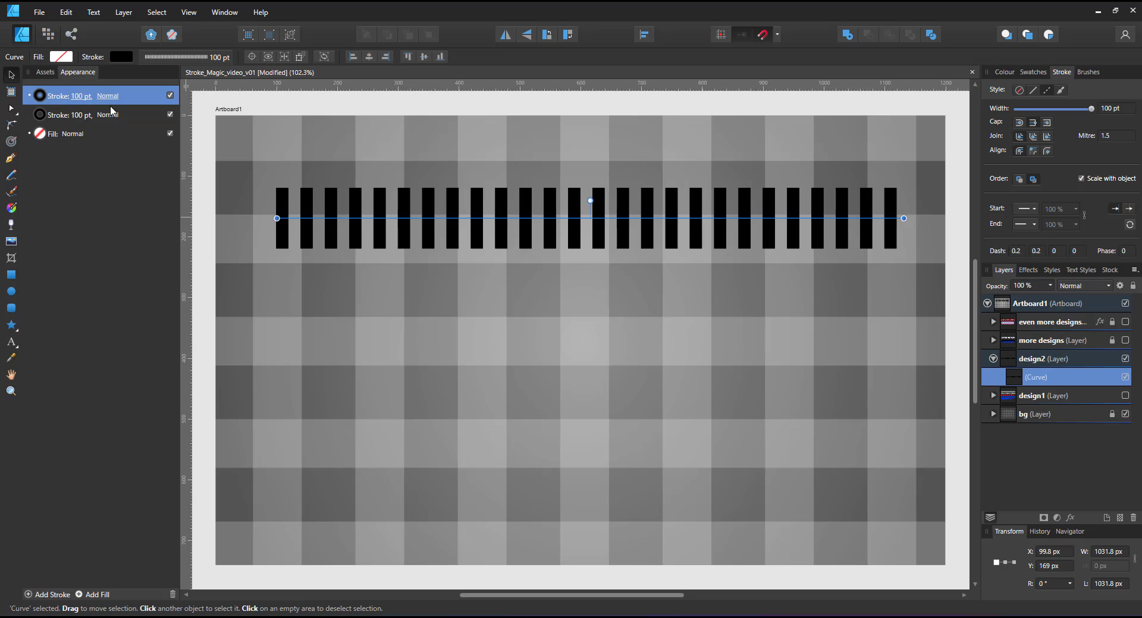
pyautogui.click(85, 98)
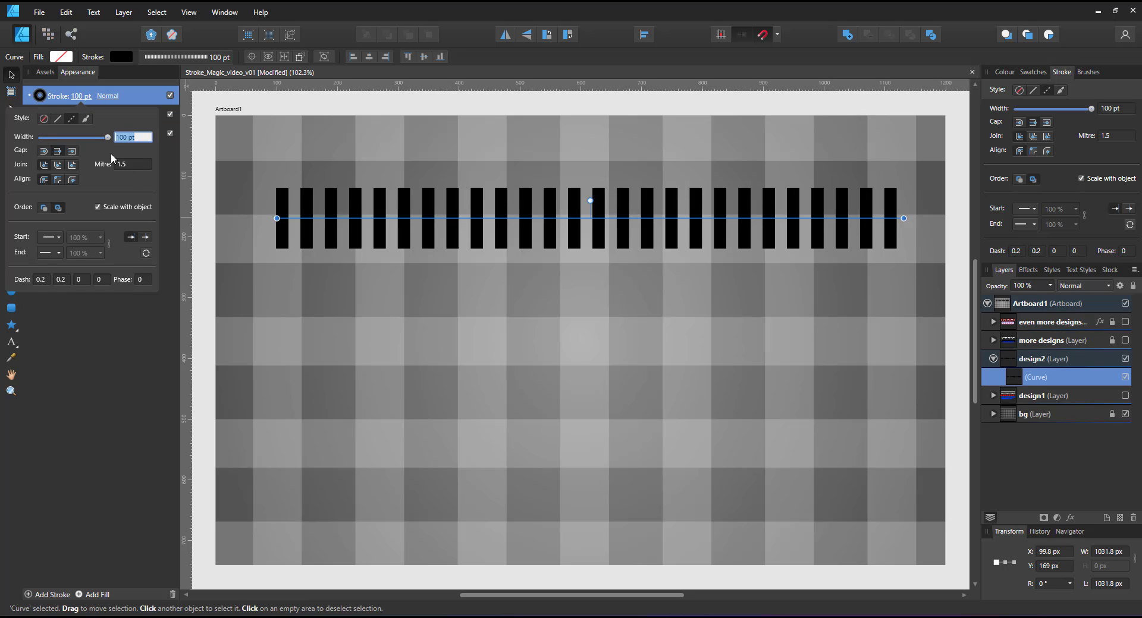
pyautogui.write('50')
pyautogui.press('Return')
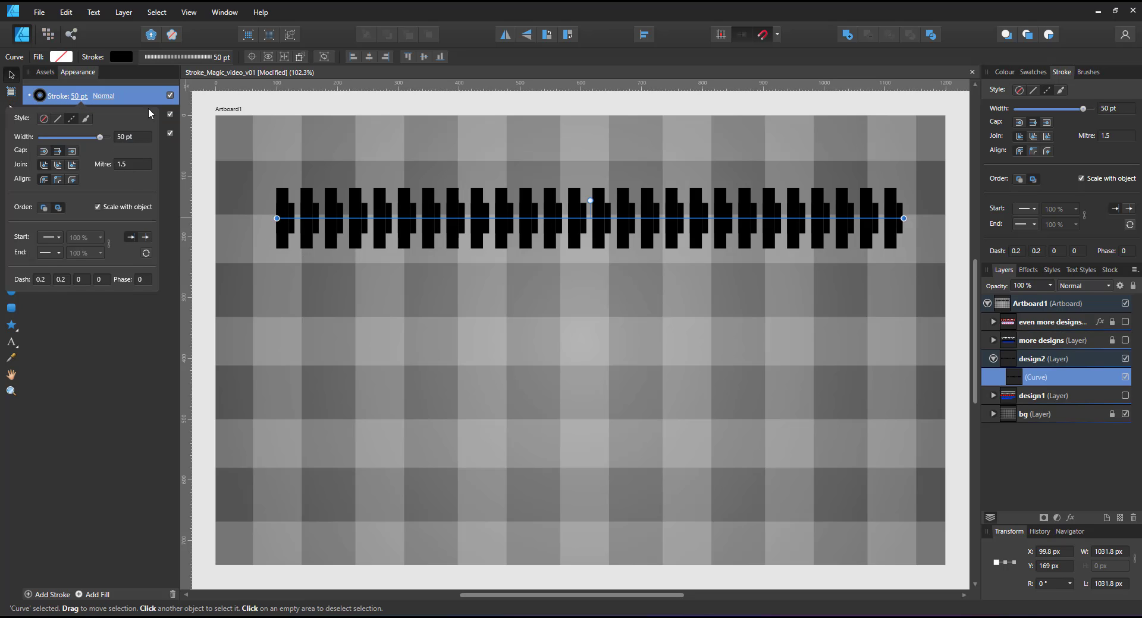
pyautogui.click(103, 96)
pyautogui.click(87, 312)
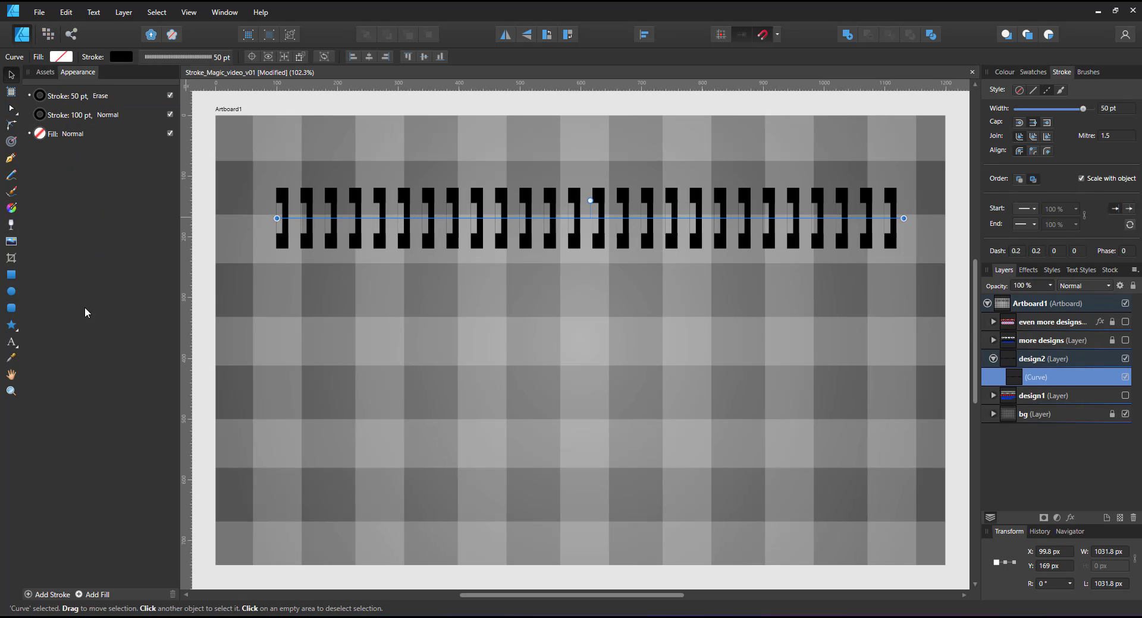
# Try a third dash value of 1 and a phase of 2 on the 50 pt stroke, and return the third value to 0
pyautogui.click(1058, 253)
pyautogui.press('Return')
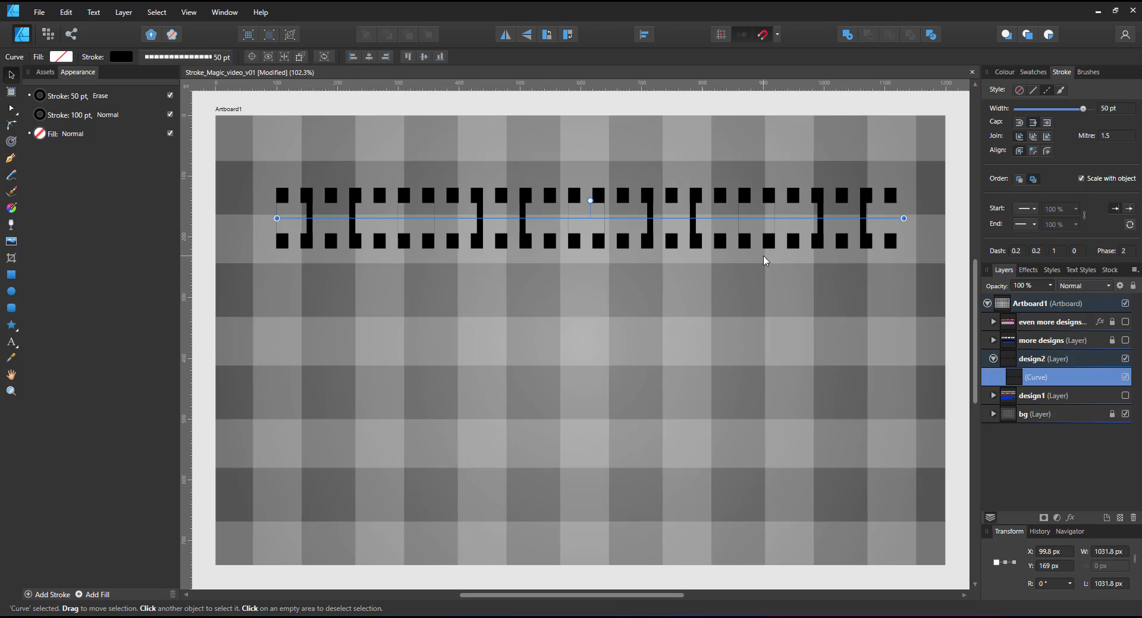
pyautogui.click(1054, 251)
pyautogui.write('0')
pyautogui.press('Return')
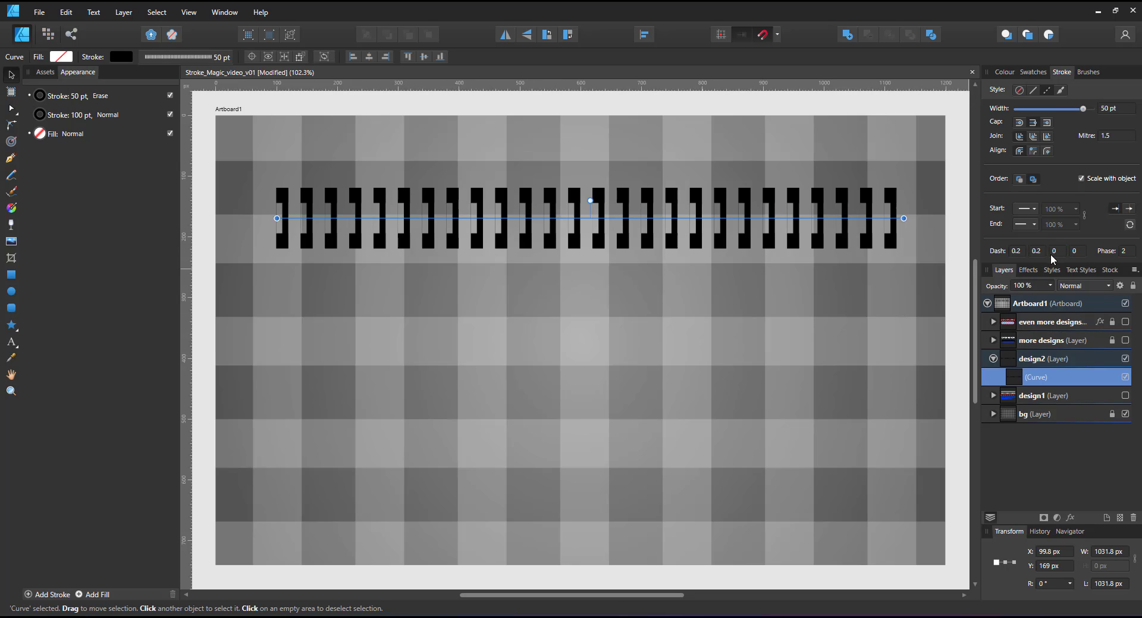
# Set the 50 pt Erase stroke's dash to 0.4 and its phase to 0
pyautogui.click(1038, 251)
pyautogui.click(1018, 249)
pyautogui.write('0.4')
pyautogui.press('Return')
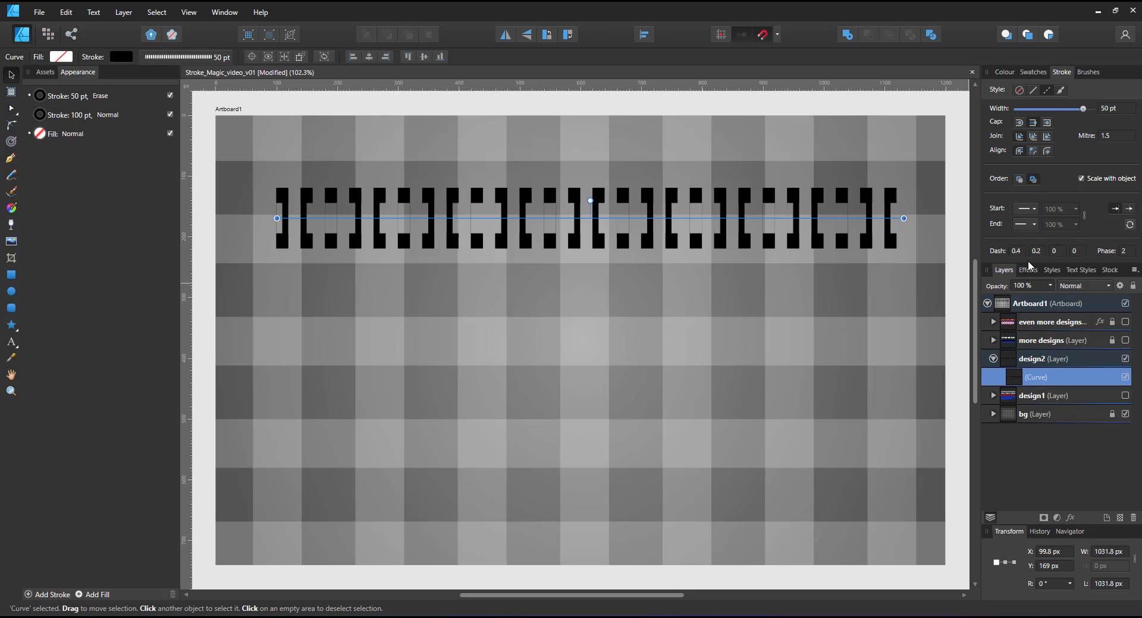
pyautogui.click(1124, 252)
pyautogui.write('0')
pyautogui.press('Return')
pyautogui.click(1021, 252)
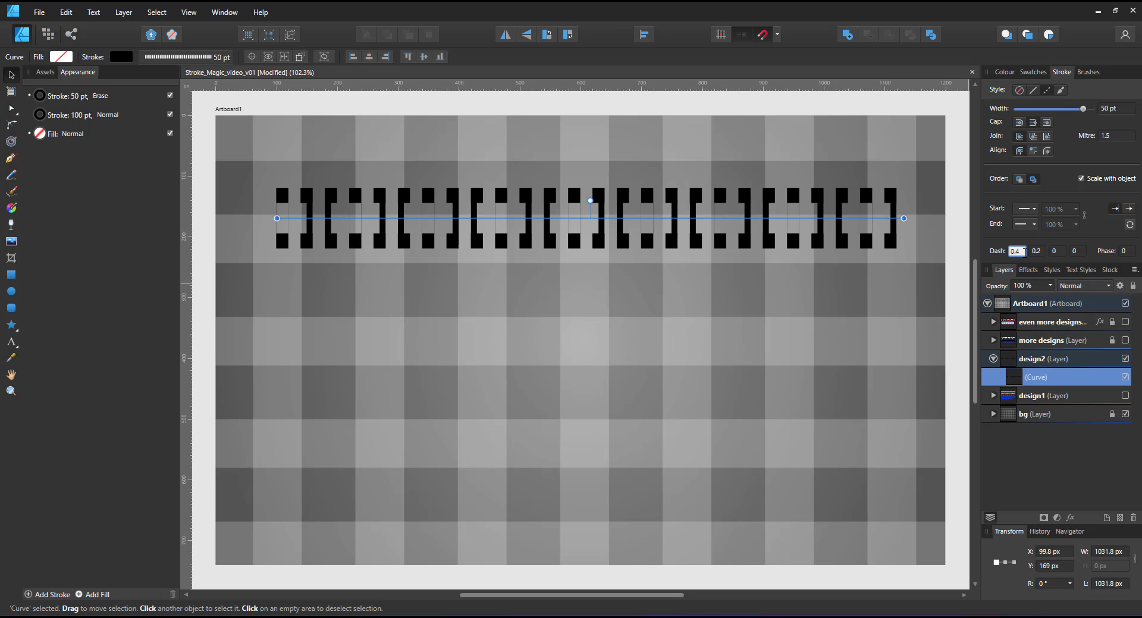
# Switch the 50 pt stroke's blend mode to Normal and colour it red
pyautogui.click(101, 96)
pyautogui.click(69, 108)
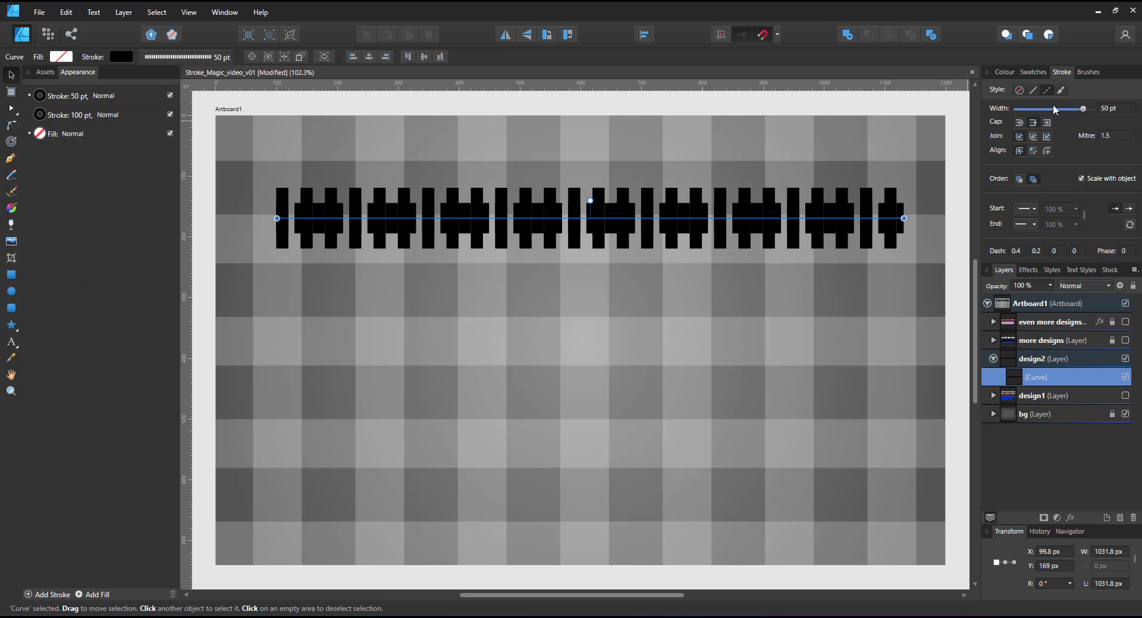
pyautogui.click(1004, 72)
pyautogui.click(1035, 94)
pyautogui.click(1061, 72)
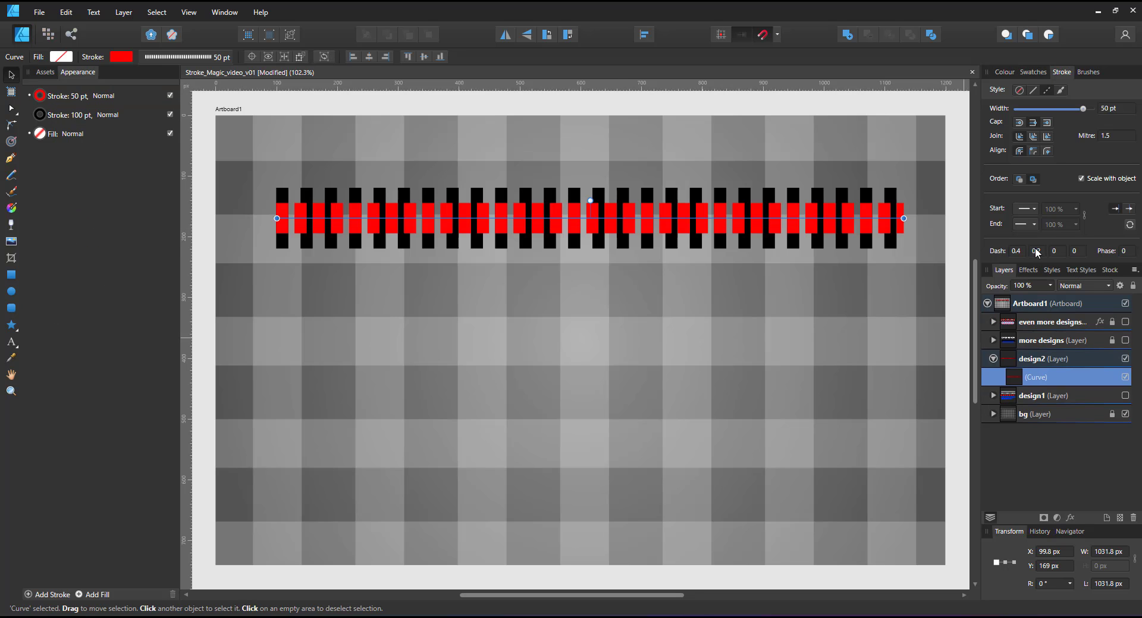
# Set the red 50 pt stroke's gap to 0.4 and its blend mode to Erase
pyautogui.write('0.4')
pyautogui.press('Return')
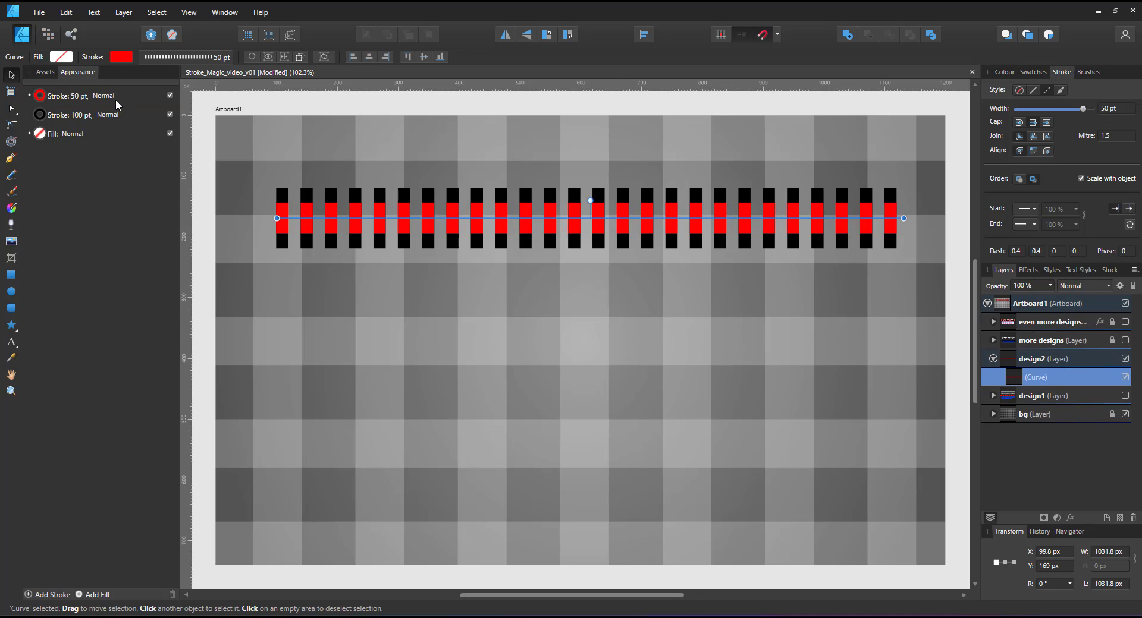
pyautogui.click(106, 96)
pyautogui.moveTo(118, 149); pyautogui.dragTo(123, 320)
pyautogui.click(77, 312)
# Add a solid 20 pt stroke on top of the line's 50 pt Erase stroke
pyautogui.rightClick(85, 94)
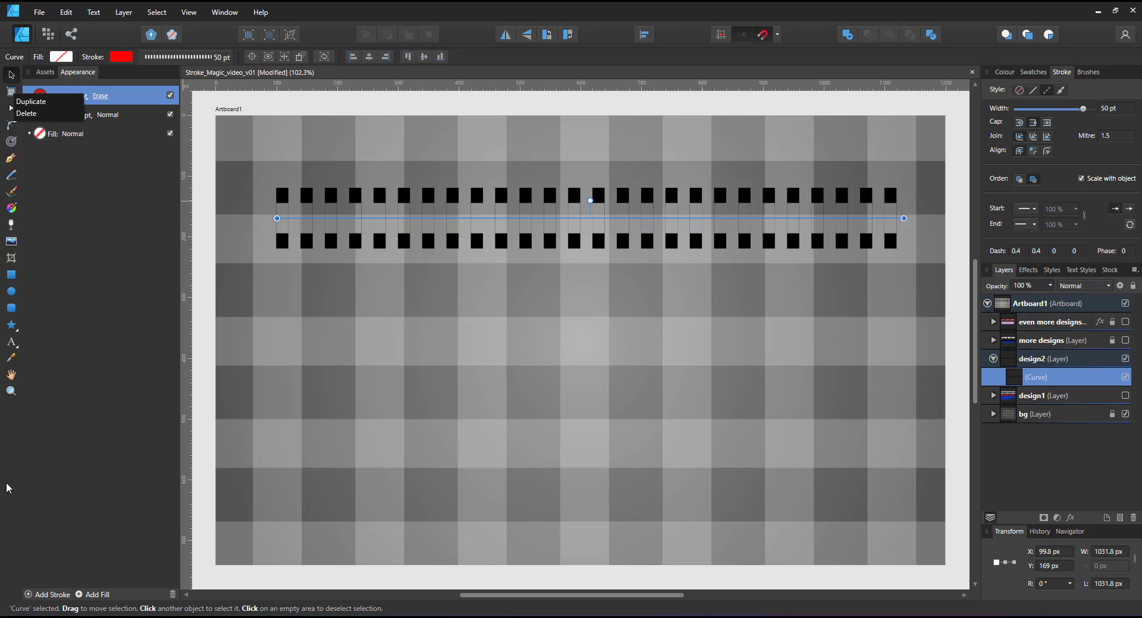
pyautogui.click(6, 488)
pyautogui.click(47, 594)
pyautogui.click(80, 96)
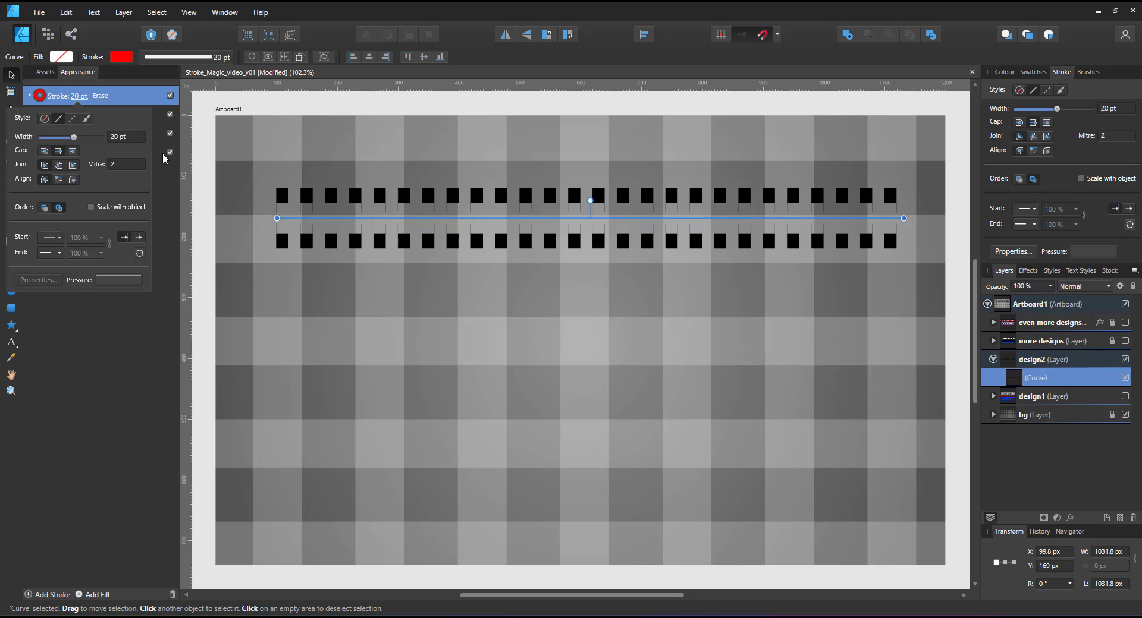
pyautogui.click(1034, 89)
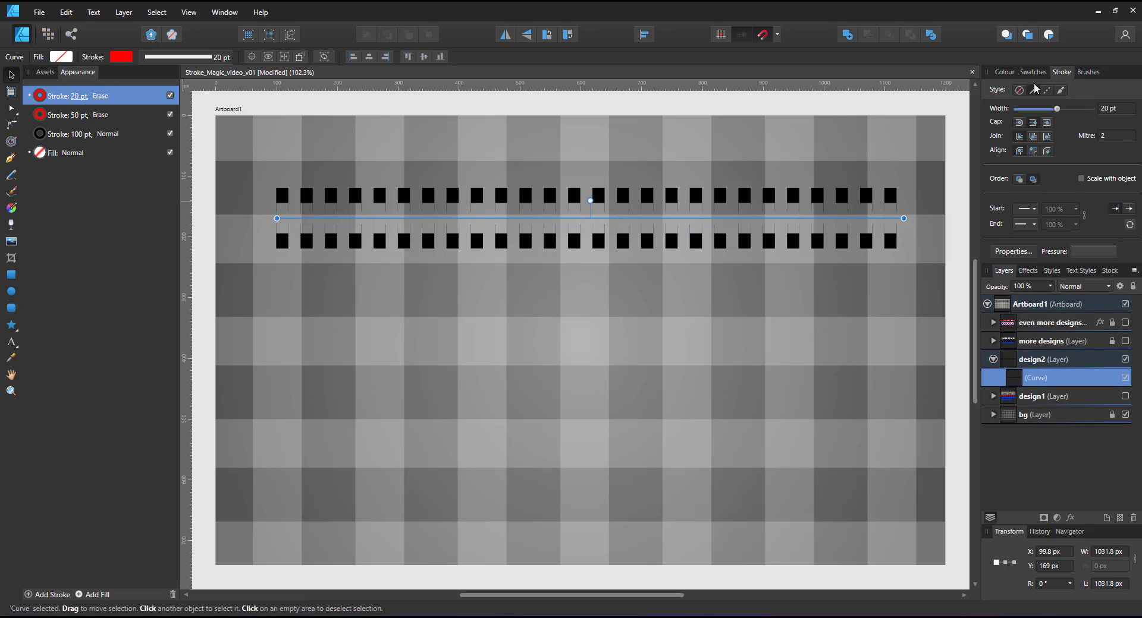
# Colour the 20 pt stroke black and set its blend mode to Normal
pyautogui.click(1004, 72)
pyautogui.click(1001, 151)
pyautogui.click(104, 96)
pyautogui.moveTo(116, 262); pyautogui.dragTo(115, 127)
pyautogui.click(77, 112)
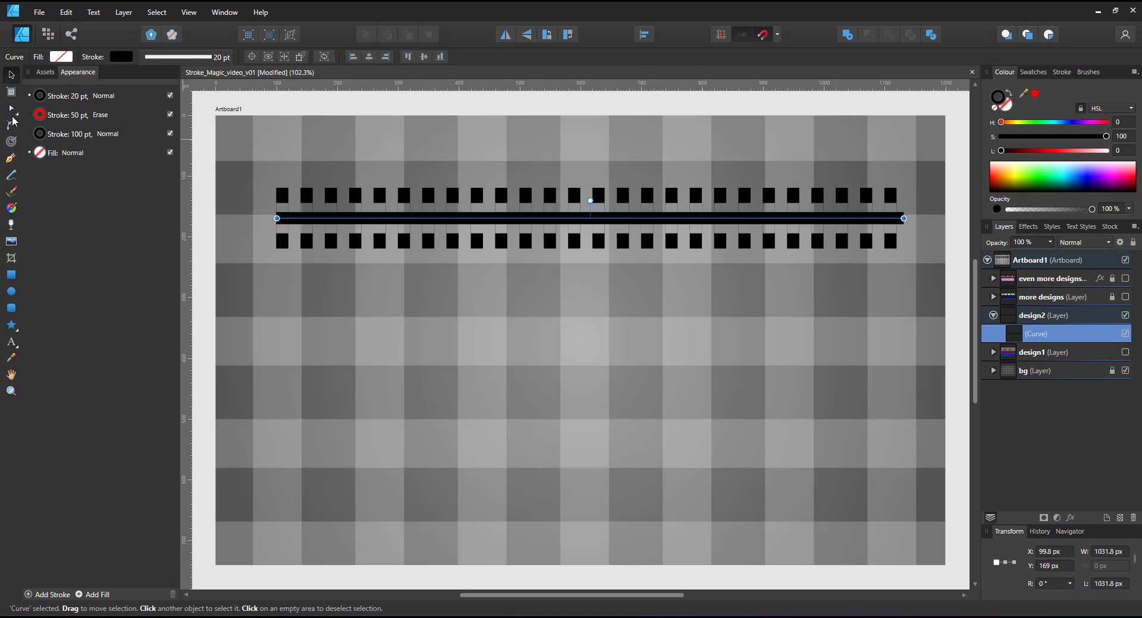
# Try bending the black line downward with the Node tool, and undo the bend
pyautogui.click(12, 109)
pyautogui.moveTo(547, 220); pyautogui.dragTo(528, 342)
pyautogui.hotkey('ctrl', 'z')
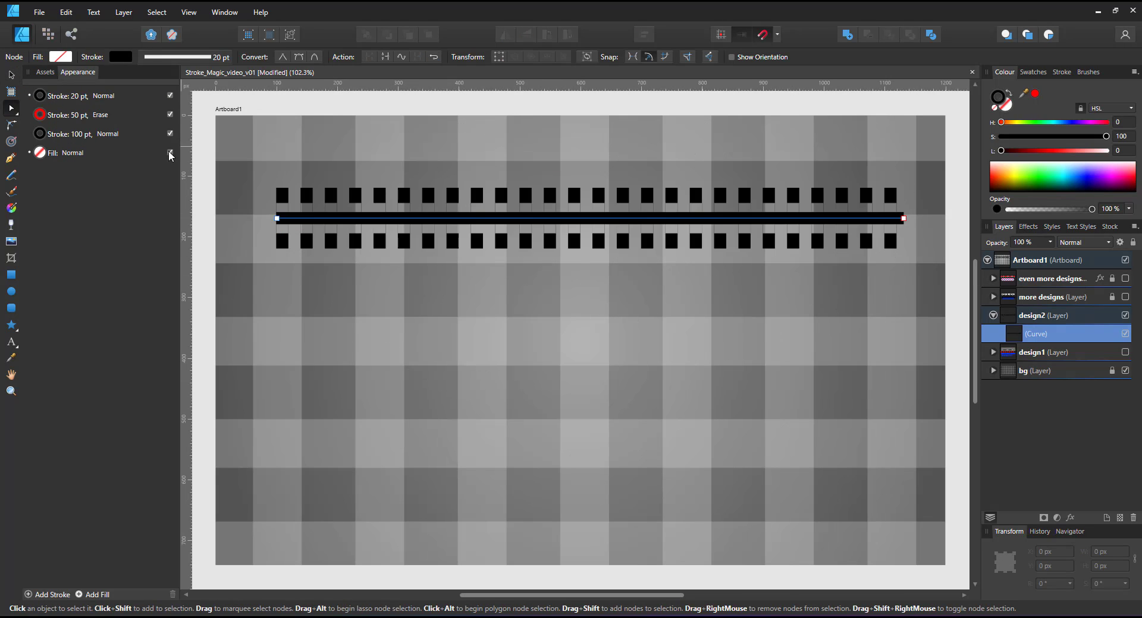
# Duplicate the line about 184 px below the original and make the copy's 100 pt stroke solid
pyautogui.press('v')
pyautogui.moveTo(383, 220); pyautogui.dragTo(352, 330)
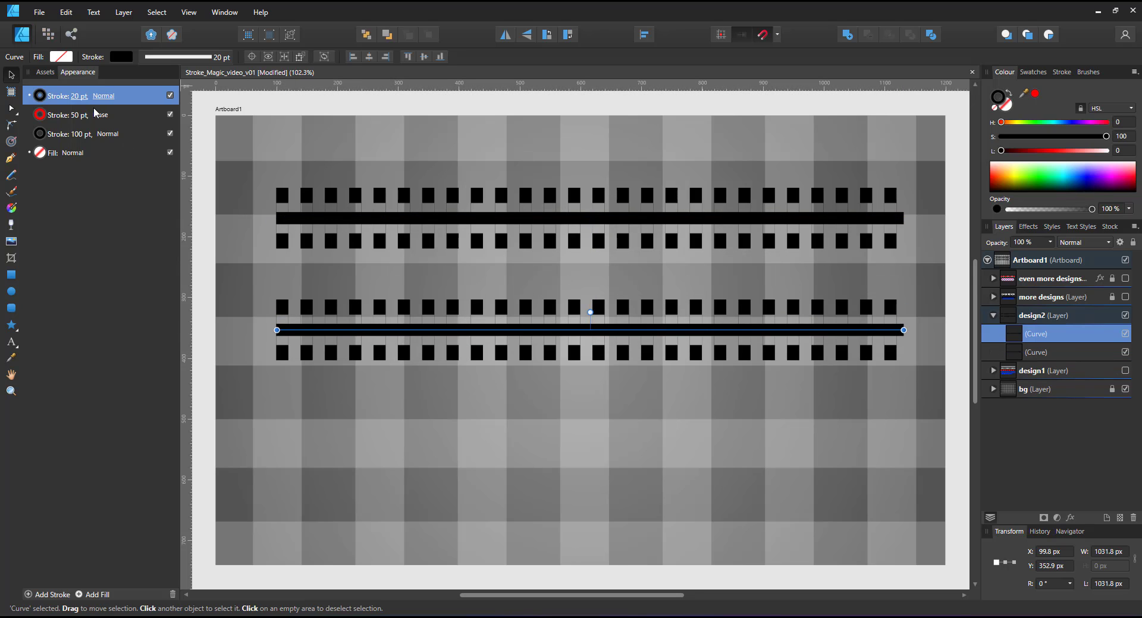
pyautogui.click(89, 134)
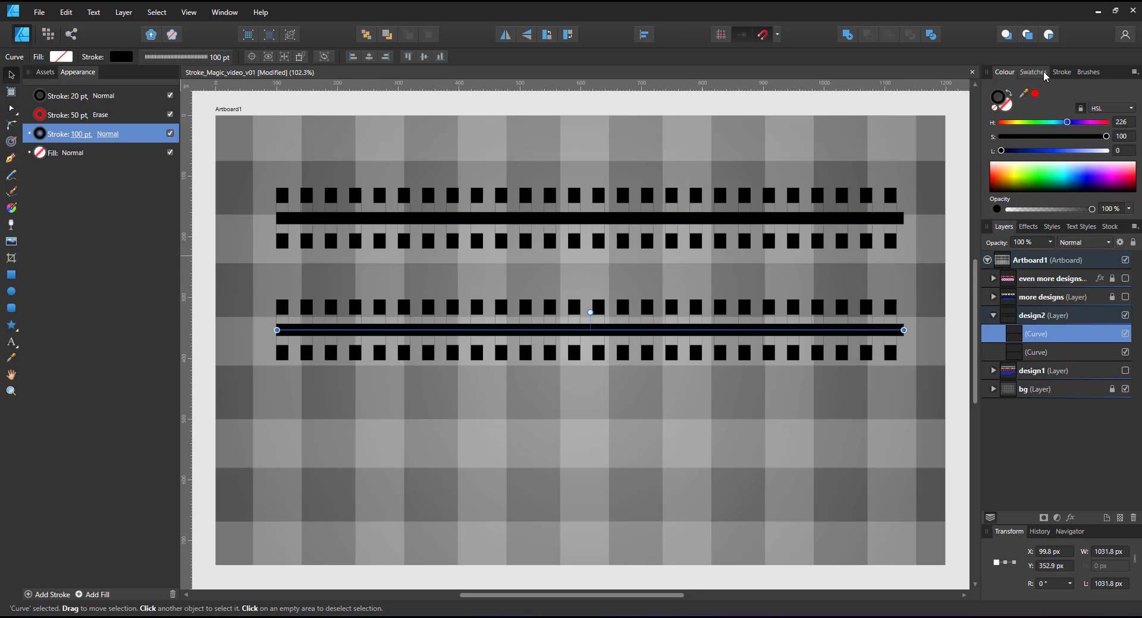
pyautogui.click(1061, 72)
# Duplicate the second line about 135 px further down and delete the new copy's 20 pt stroke
pyautogui.moveTo(477, 334); pyautogui.dragTo(476, 417)
pyautogui.click(107, 115)
pyautogui.click(107, 95)
pyautogui.rightClick(77, 92)
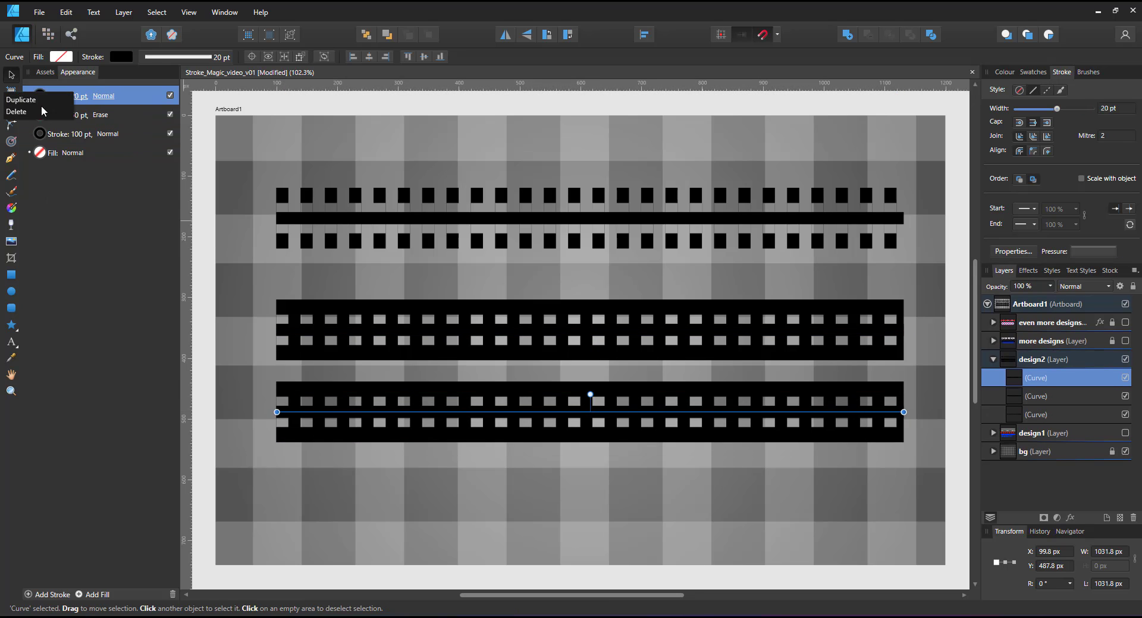
pyautogui.click(41, 110)
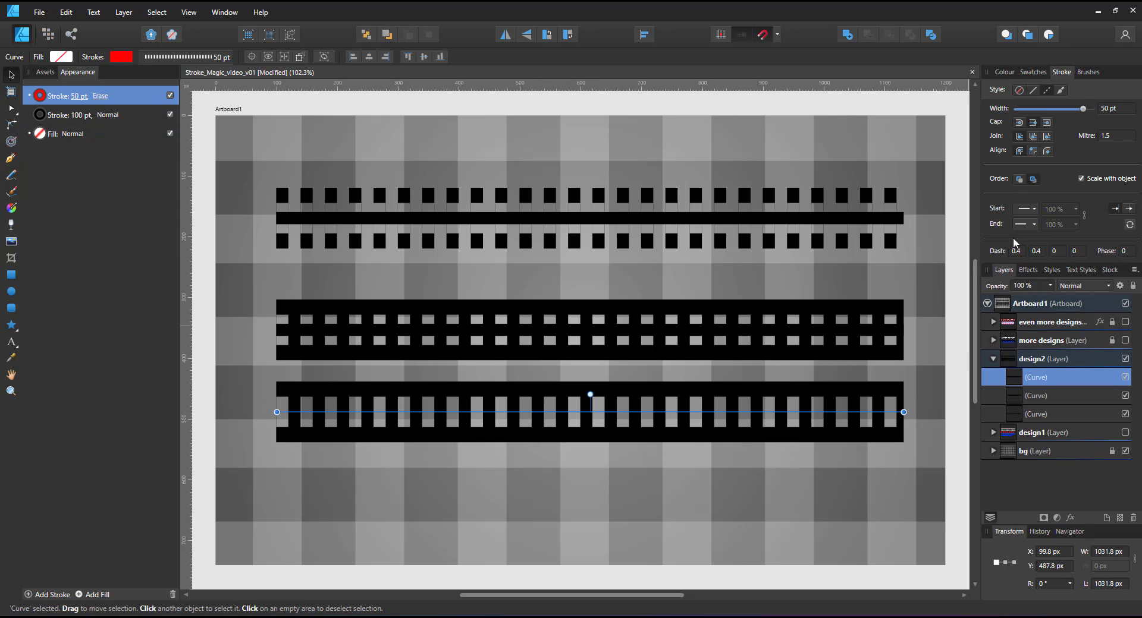
# Set the lowest line's 50 pt Erase stroke to a dash of 1 and a gap of 1
pyautogui.write('1')
pyautogui.press('Return')
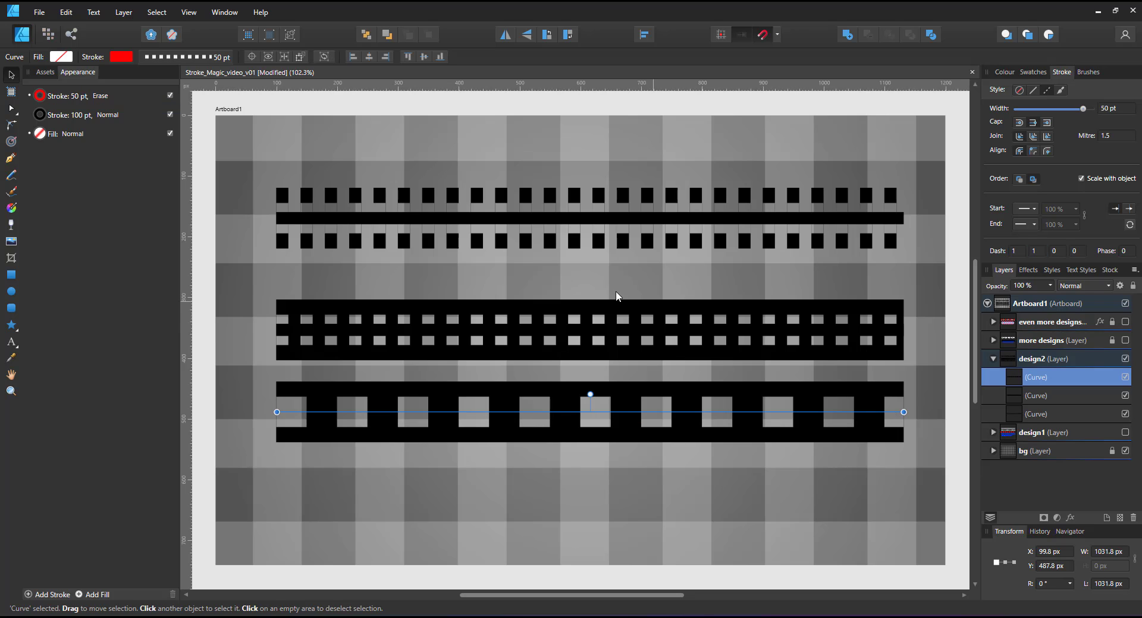
# Move the lower two lines up about 48 px and all three lines up about 70 px
pyautogui.keyDown('shift'); pyautogui.click(559, 321); pyautogui.keyUp('shift')
pyautogui.moveTo(545, 309); pyautogui.dragTo(547, 279)
pyautogui.keyDown('shift'); pyautogui.click(565, 218); pyautogui.keyUp('shift')
pyautogui.moveTo(566, 217); pyautogui.dragTo(566, 175)
# Duplicate the lowest line about 179 px below itself and set the copy's Erase stroke to a dash of 2 and a gap of 0.2
pyautogui.click(512, 337)
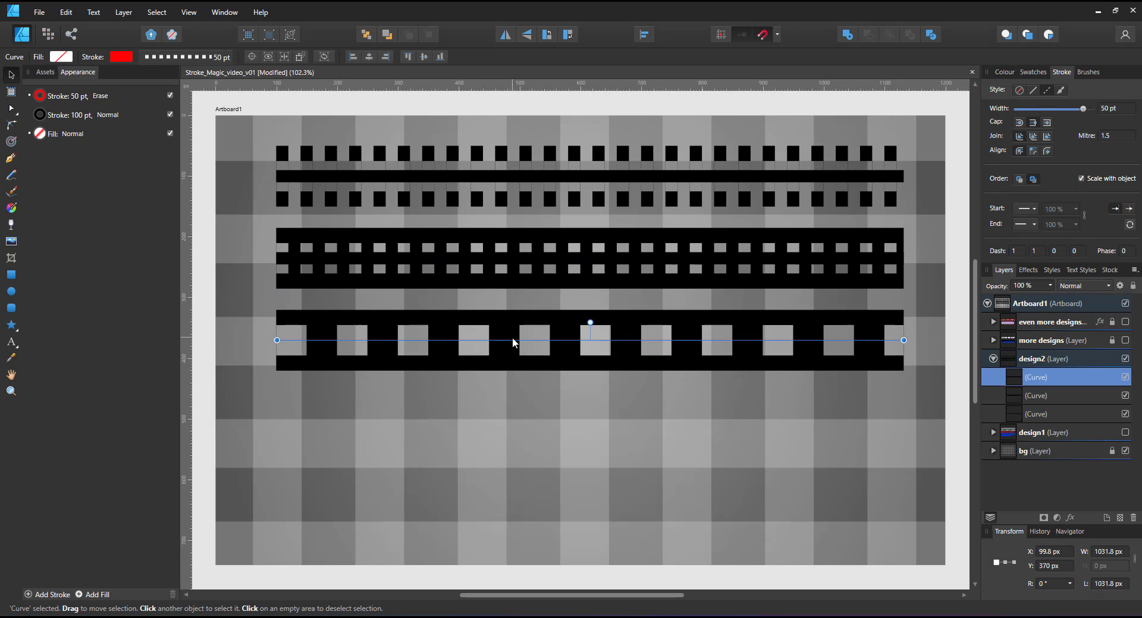
pyautogui.moveTo(512, 337); pyautogui.dragTo(512, 446)
pyautogui.write('2')
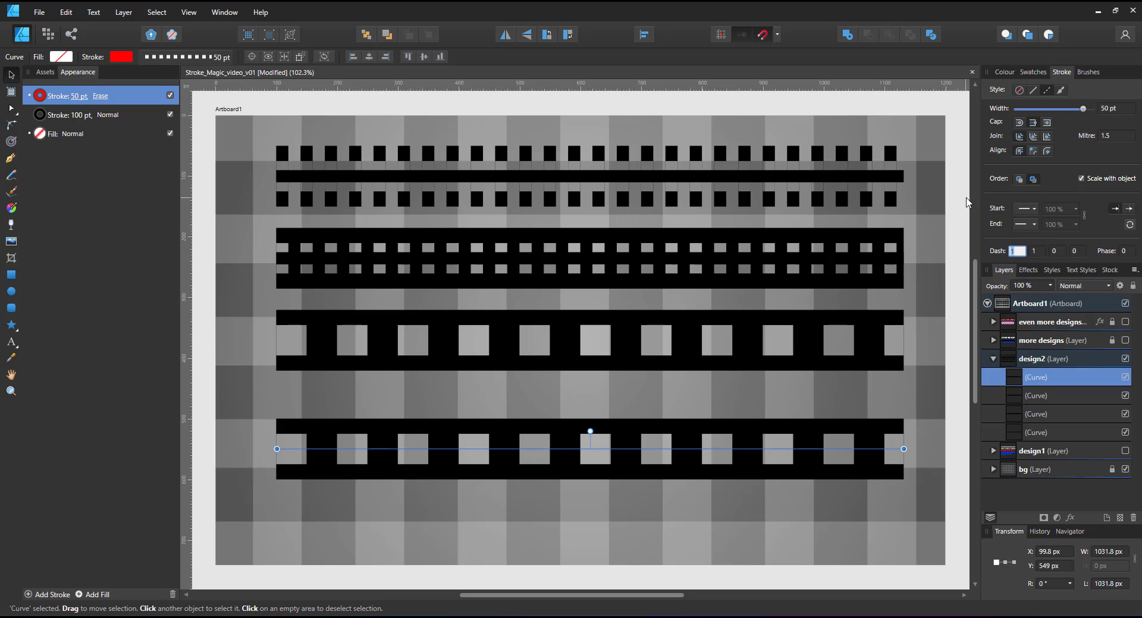
pyautogui.press('Return')
pyautogui.write('.2')
pyautogui.press('Return')
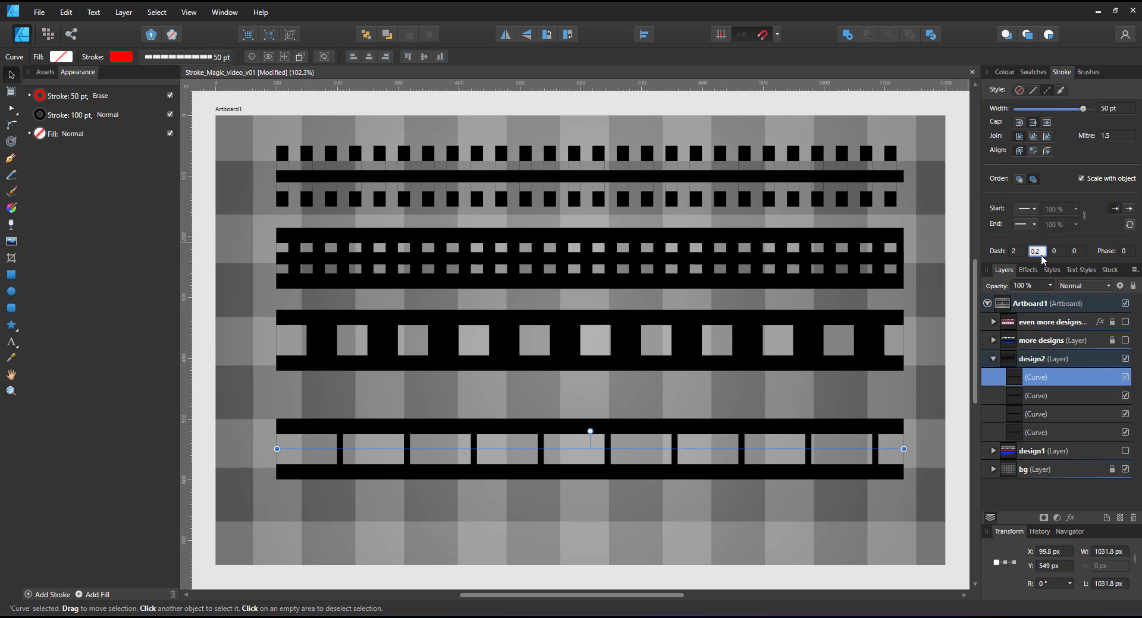
# Set the bottom line's Erase gap to 0.5 and rearrange it as two copies about 143 px apart, the lower at Y about 649 px
pyautogui.press('Return')
pyautogui.click(473, 401)
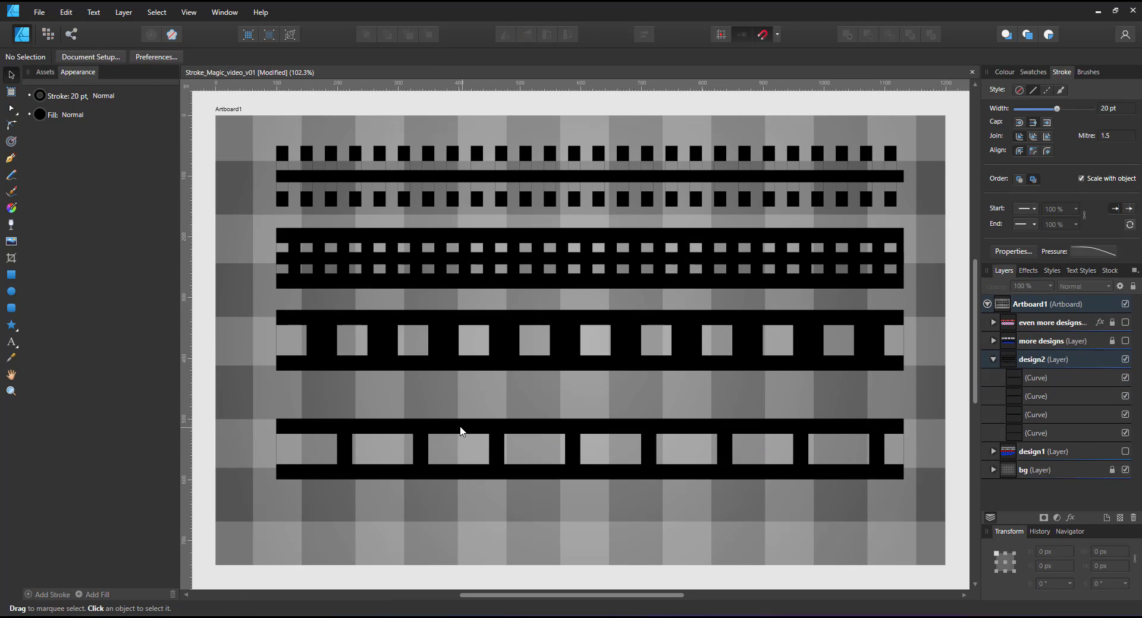
pyautogui.click(462, 430)
pyautogui.moveTo(590, 448); pyautogui.dragTo(594, 510)
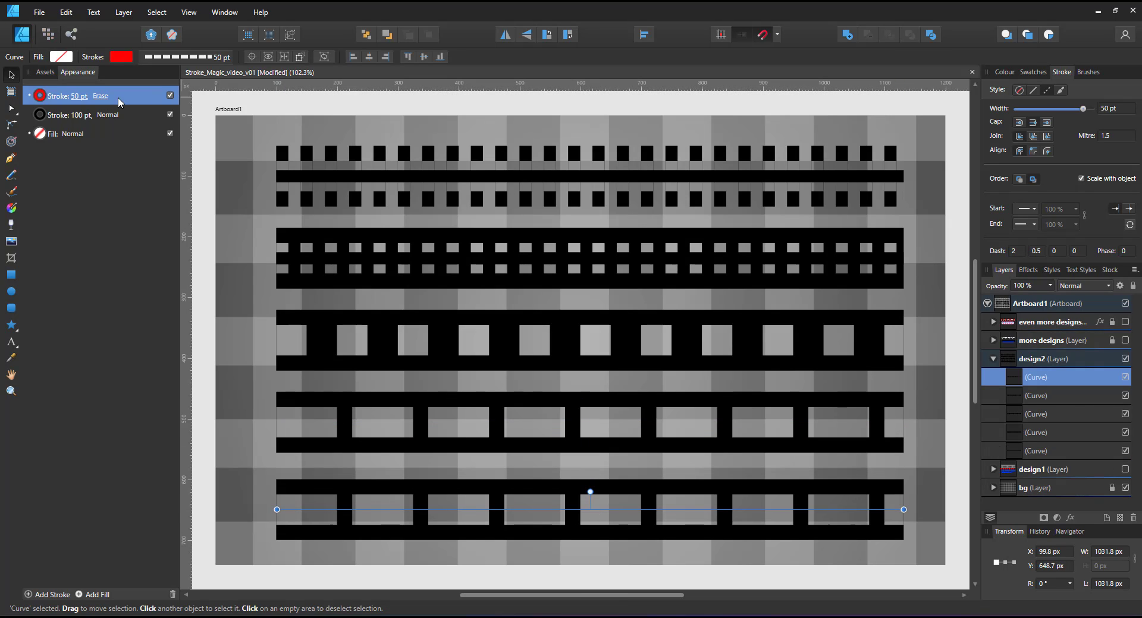
# Make the lowest line's Erase stroke solid and set its width to 80 pt
pyautogui.click(1033, 90)
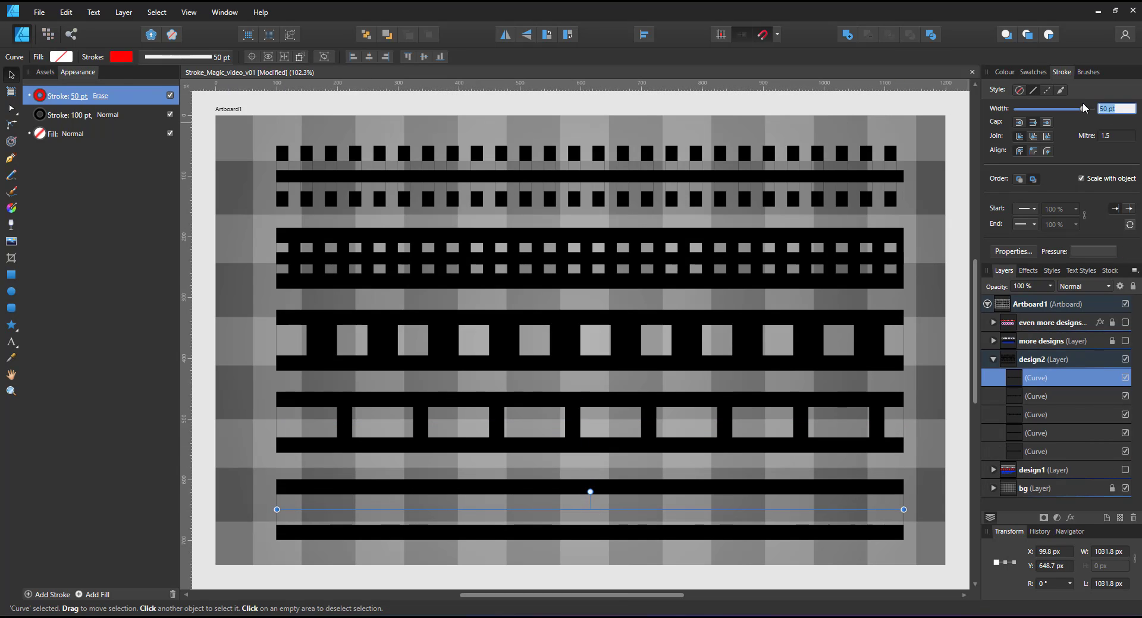
pyautogui.moveTo(1082, 109); pyautogui.dragTo(1085, 109)
pyautogui.click(79, 115)
pyautogui.click(65, 97)
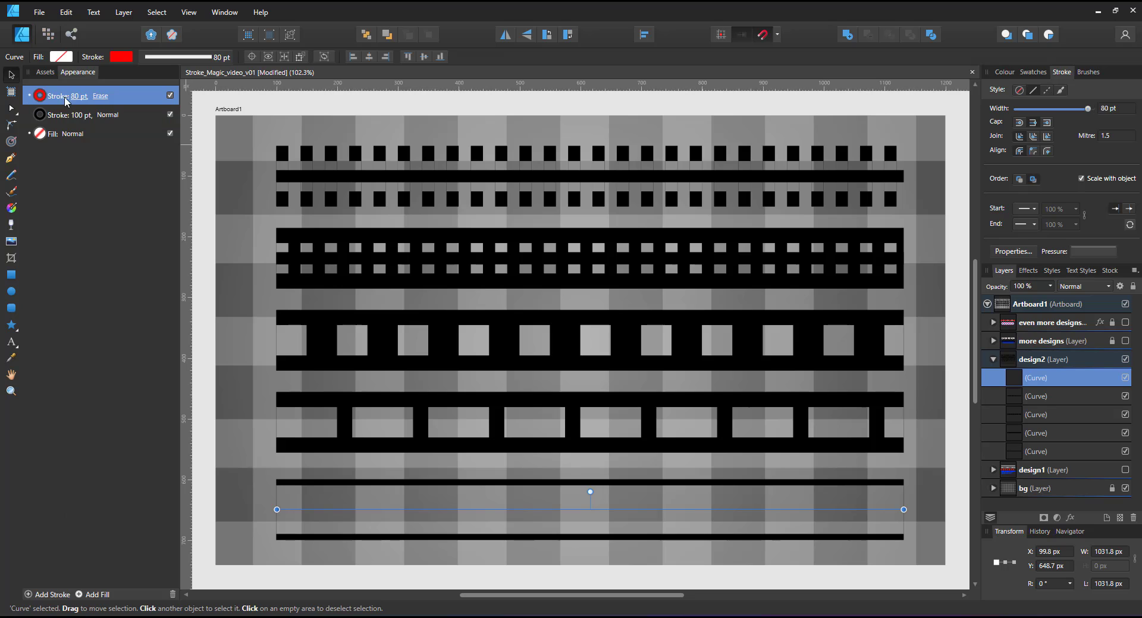
# Add a black 130 pt stroke on top of the lowest line's stroke stack
pyautogui.click(46, 594)
pyautogui.click(1003, 72)
pyautogui.click(1003, 152)
pyautogui.click(1060, 72)
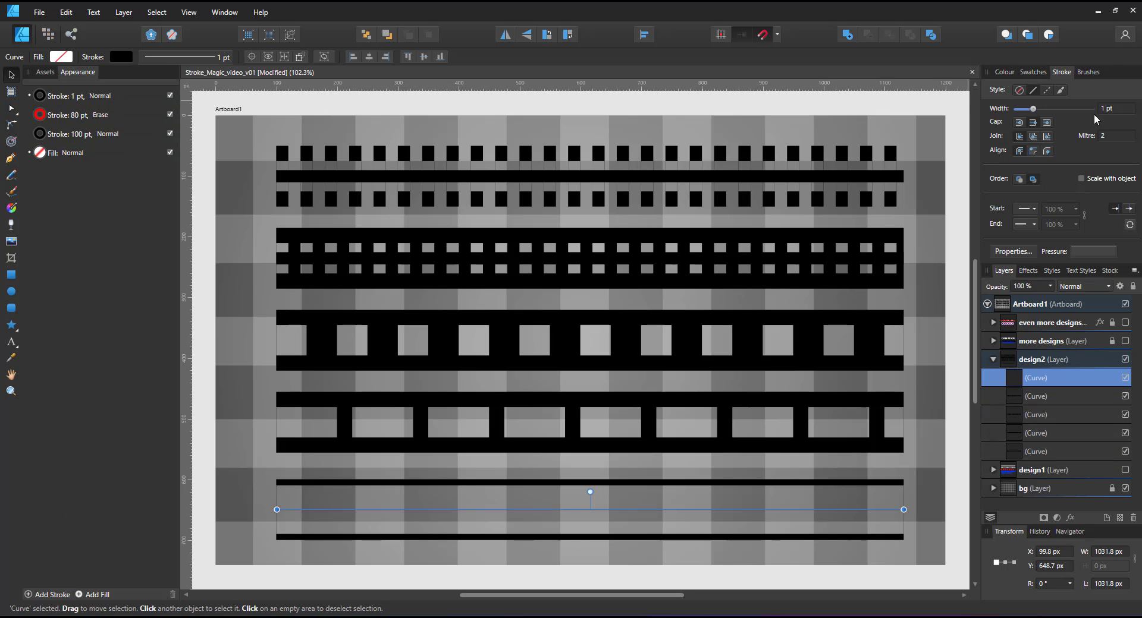
pyautogui.click(1109, 109)
pyautogui.write('130')
pyautogui.press('Return')
# Make the 130 pt stroke dashed with a dash of 0.2 and a gap of 1.5
pyautogui.click(1047, 90)
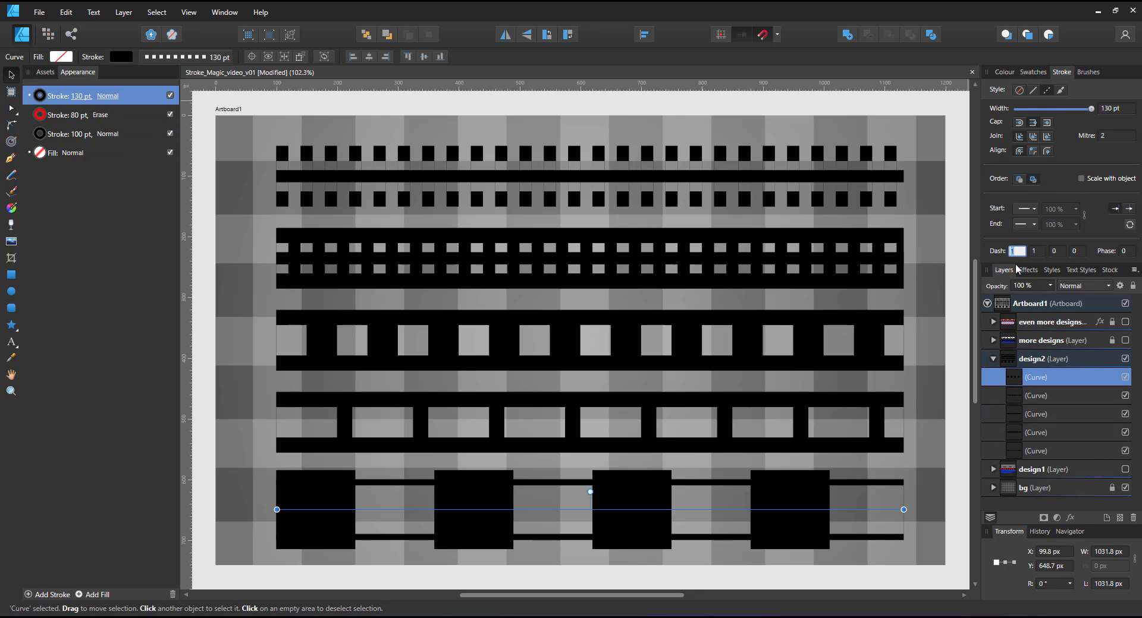
pyautogui.click(1037, 252)
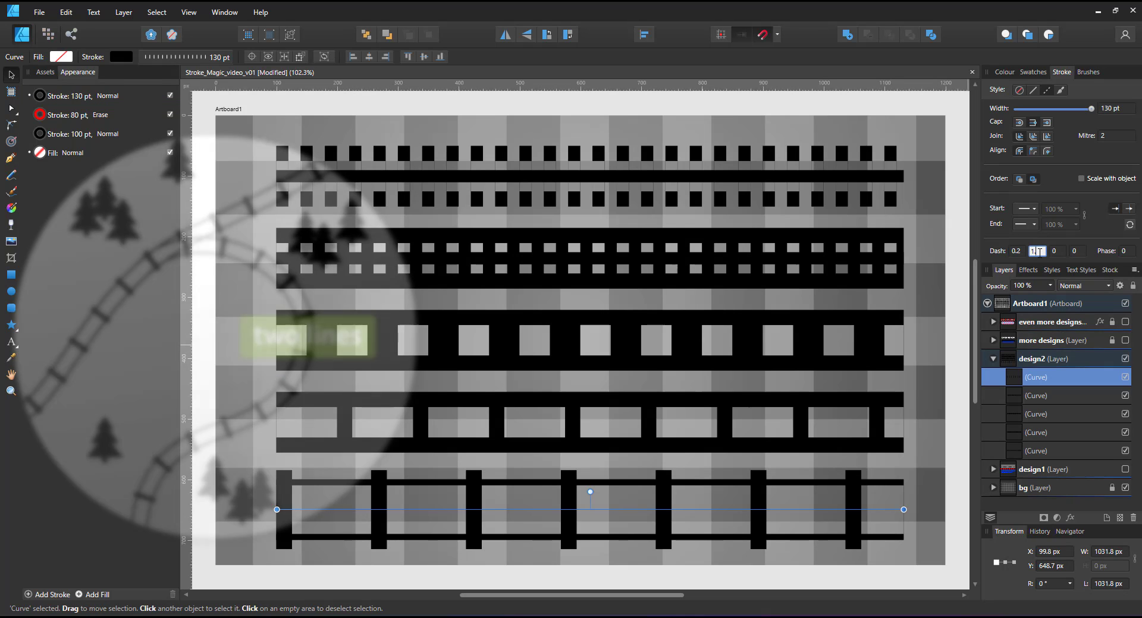
pyautogui.write('1.5')
pyautogui.press('Return')
# Hide the design2 layer and add a new layer named design3 above it
pyautogui.click(1044, 360)
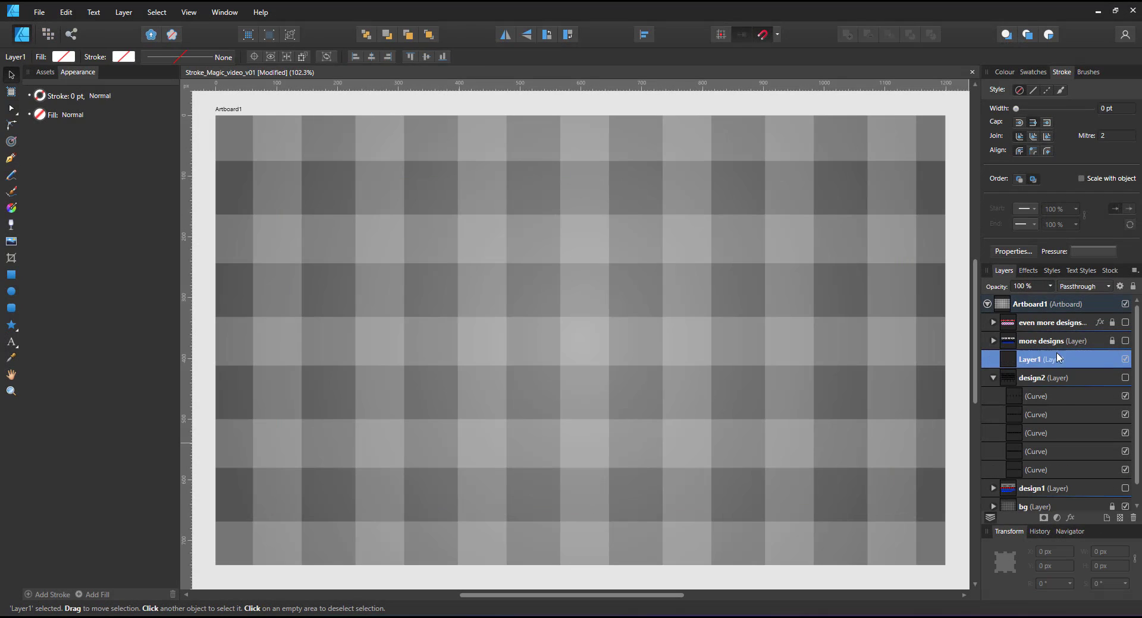
pyautogui.write('design3')
pyautogui.press('Return')
# Duplicate the railway curve into the design3 layer and move it up to Y about 163 px
pyautogui.click(1036, 397)
pyautogui.hotkey('ctrl', 'j')
pyautogui.moveTo(1029, 396); pyautogui.dragTo(1020, 361)
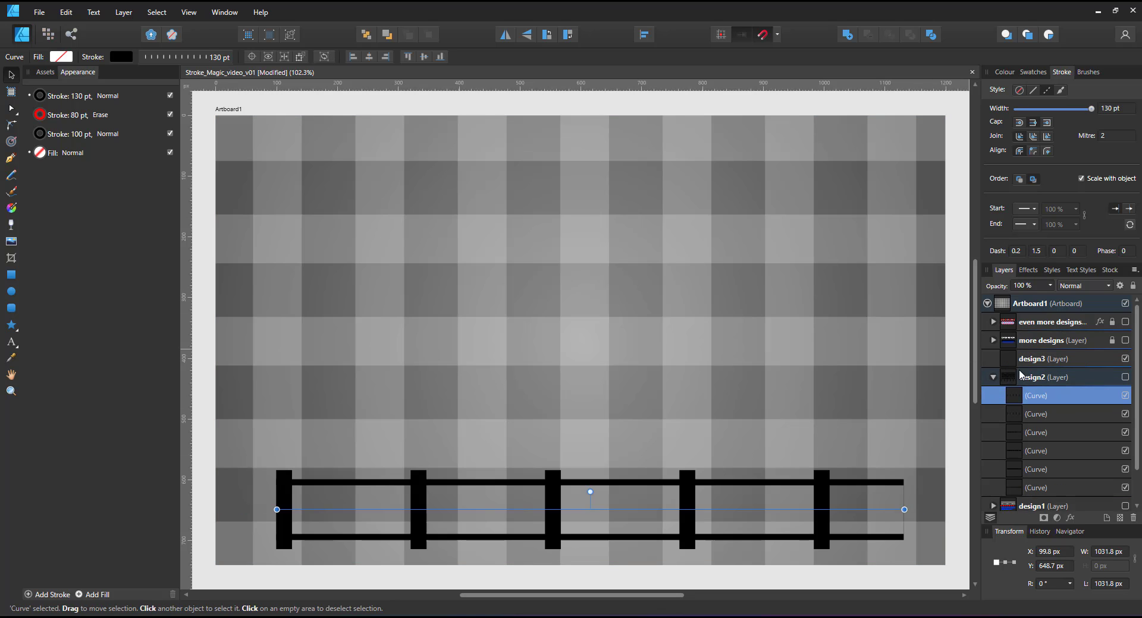
pyautogui.moveTo(558, 494); pyautogui.dragTo(551, 199)
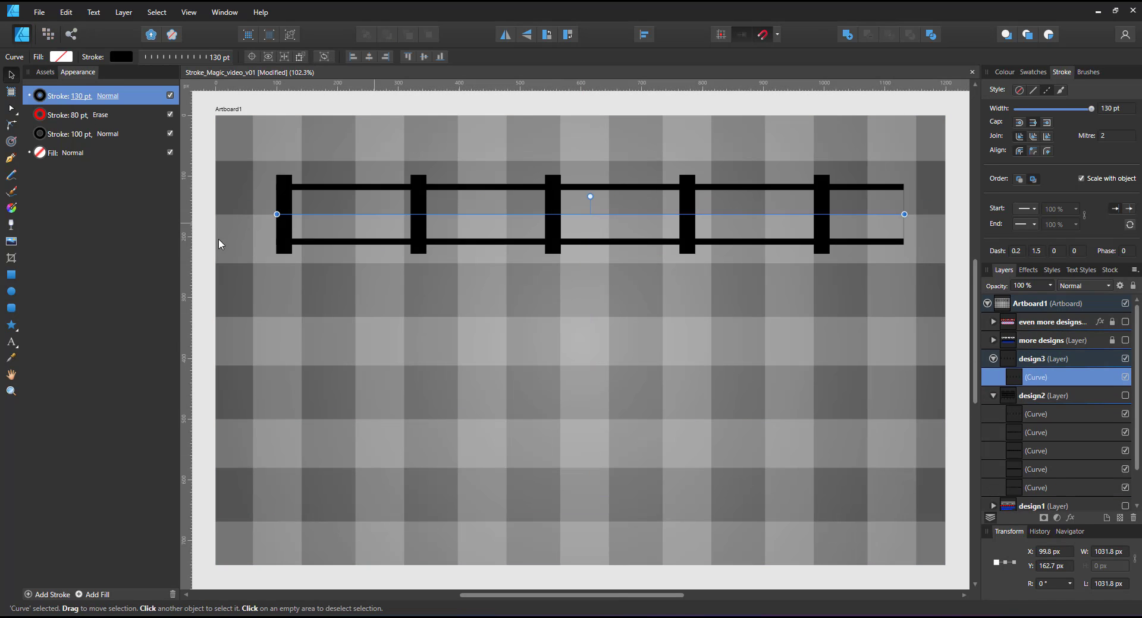
# Recolour the 130 pt sleeper stroke orange-brown with HSL 29, 70, 43
pyautogui.click(40, 96)
pyautogui.moveTo(25, 183); pyautogui.dragTo(86, 185)
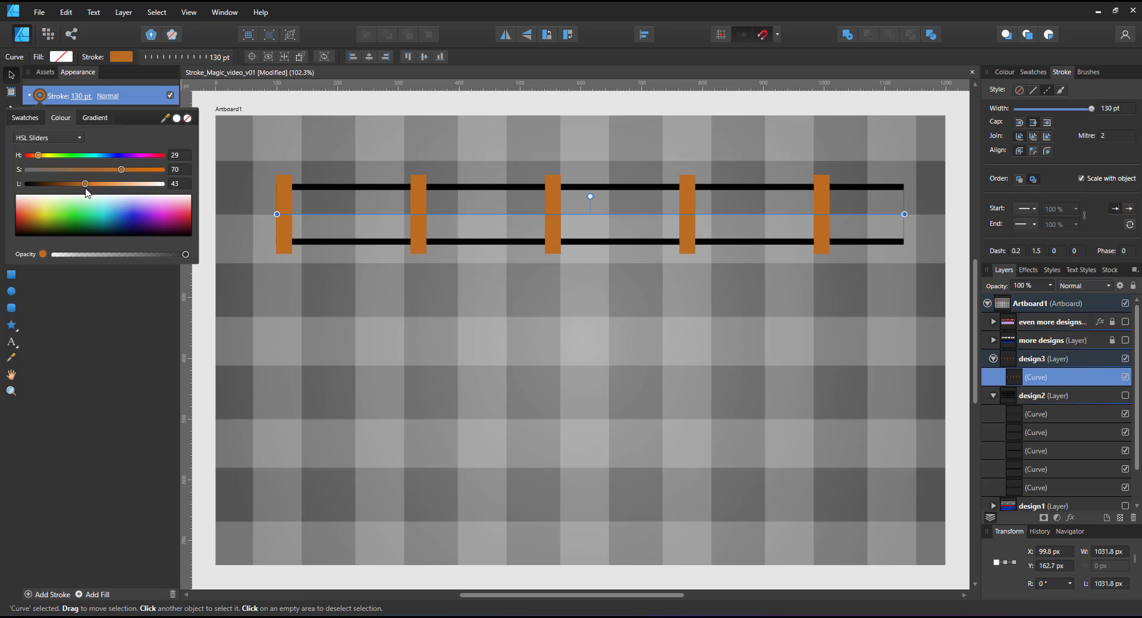
pyautogui.press('Escape')
# Colour the 100 pt rail stroke light grey and put a dark green Overlay rectangle over the whole artboard beneath the track
pyautogui.click(98, 135)
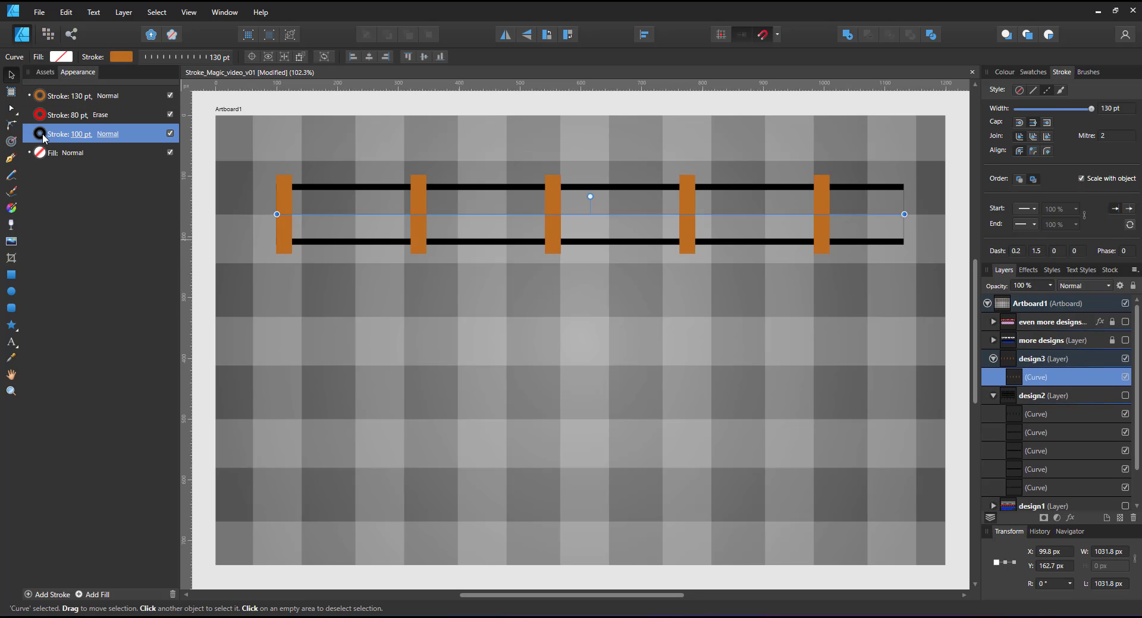
pyautogui.click(40, 134)
pyautogui.moveTo(105, 221); pyautogui.dragTo(222, 243)
pyautogui.moveTo(111, 208); pyautogui.dragTo(25, 210)
pyautogui.moveTo(96, 222); pyautogui.dragTo(159, 193)
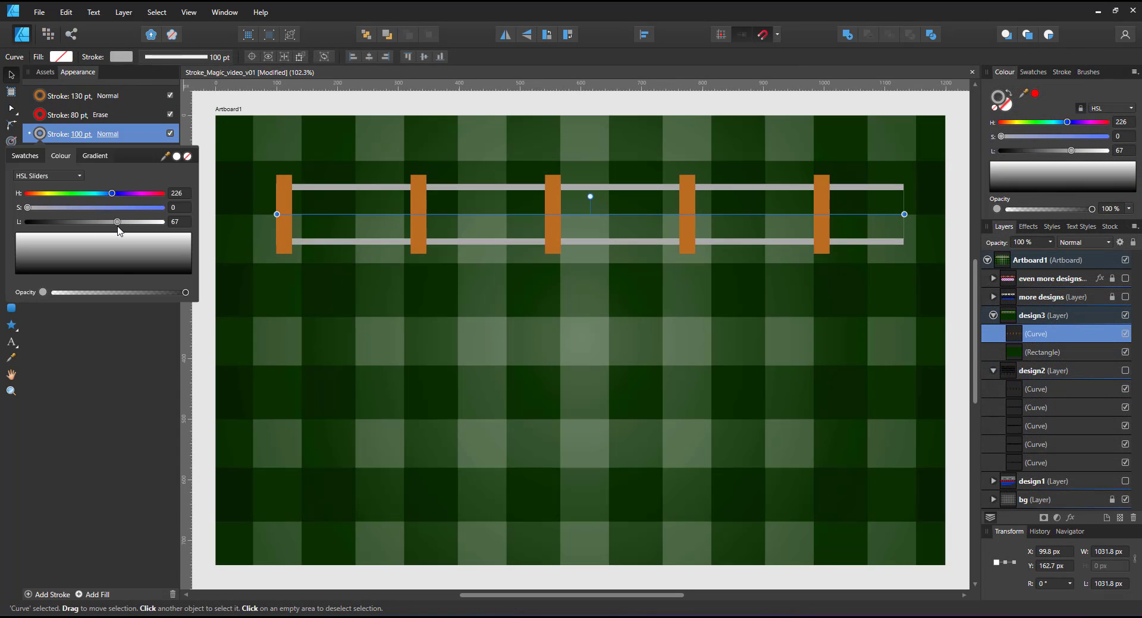
# Duplicate the orange 130 pt stroke and place the copy below the grey 100 pt stroke
pyautogui.click(64, 99)
pyautogui.click(62, 89)
pyautogui.moveTo(62, 89)
pyautogui.mouseDown()
pyautogui.moveTo(67, 140)
pyautogui.moveTo(72, 90)
pyautogui.mouseUp()
pyautogui.rightClick(74, 135)
pyautogui.click(56, 144)
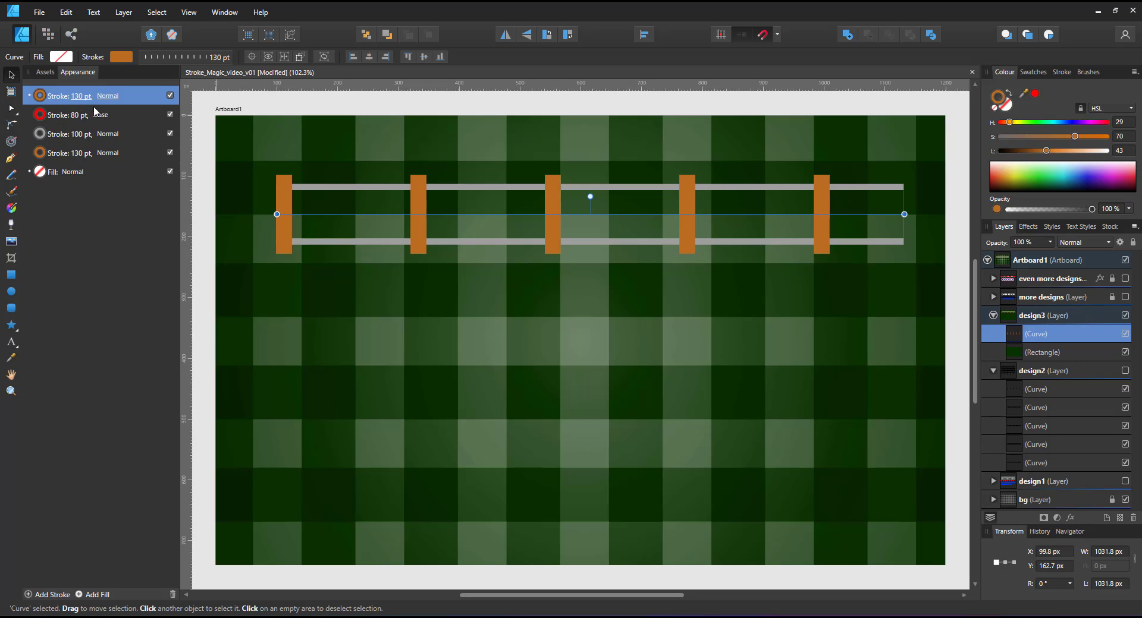
# Set the topmost orange stroke's width to 80 pt
pyautogui.click(1062, 73)
pyautogui.click(1107, 109)
pyautogui.write('80')
pyautogui.press('Return')
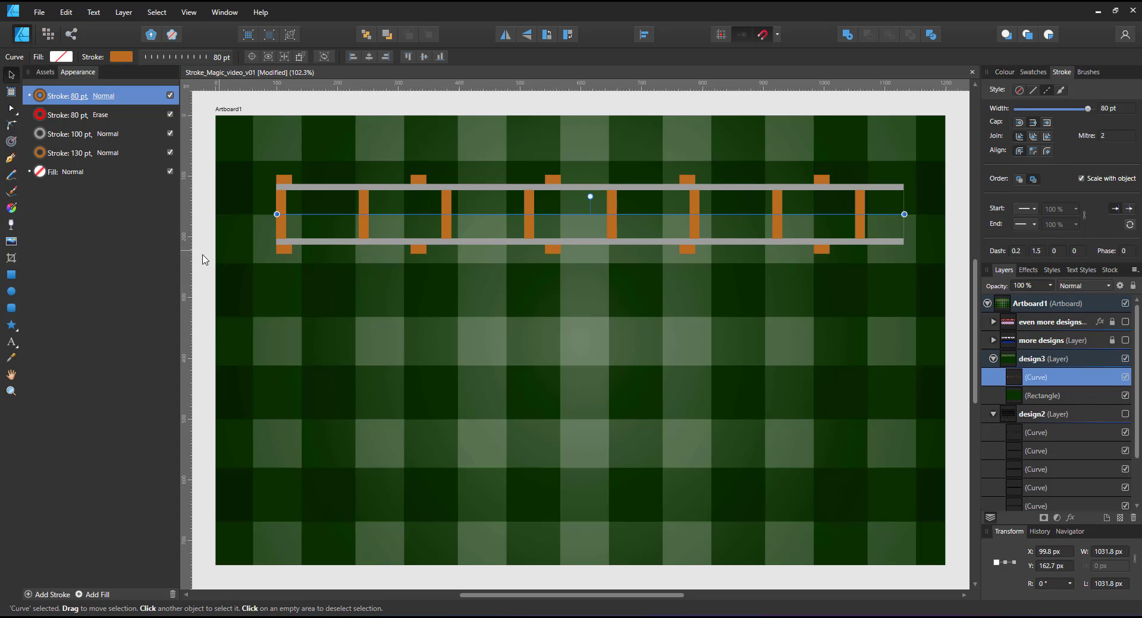
# Set the 80 pt orange stroke's dash to 0.32 and its gap to 2.45 so it lines up with the sleepers underneath
pyautogui.write('0.4')
pyautogui.press('Return')
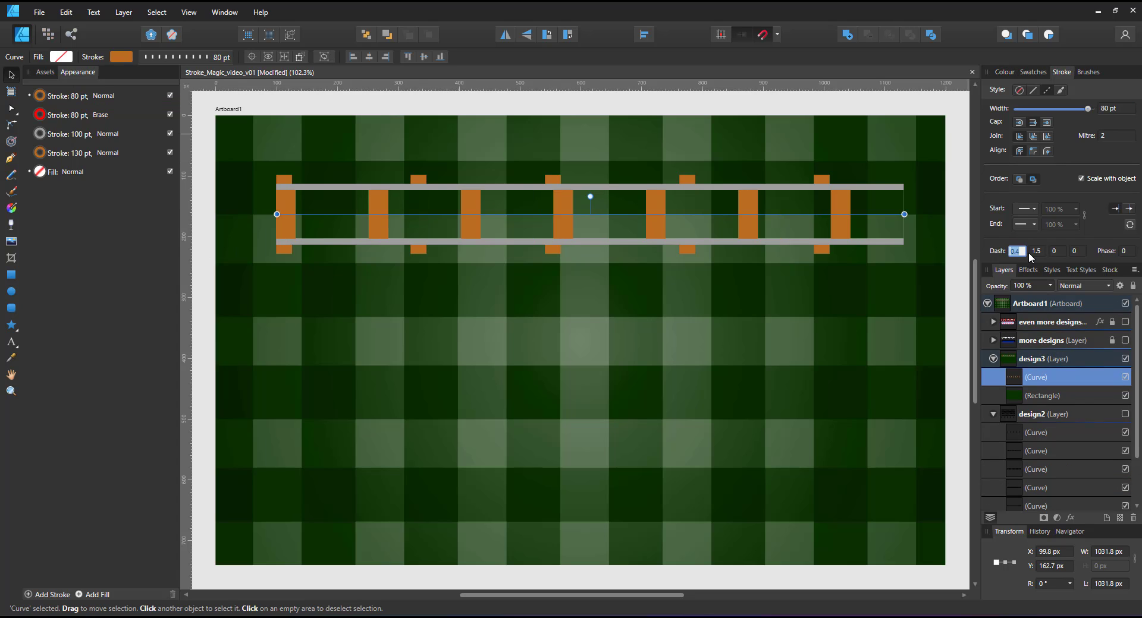
pyautogui.write('0.31')
pyautogui.click(1034, 250)
pyautogui.write('2.5')
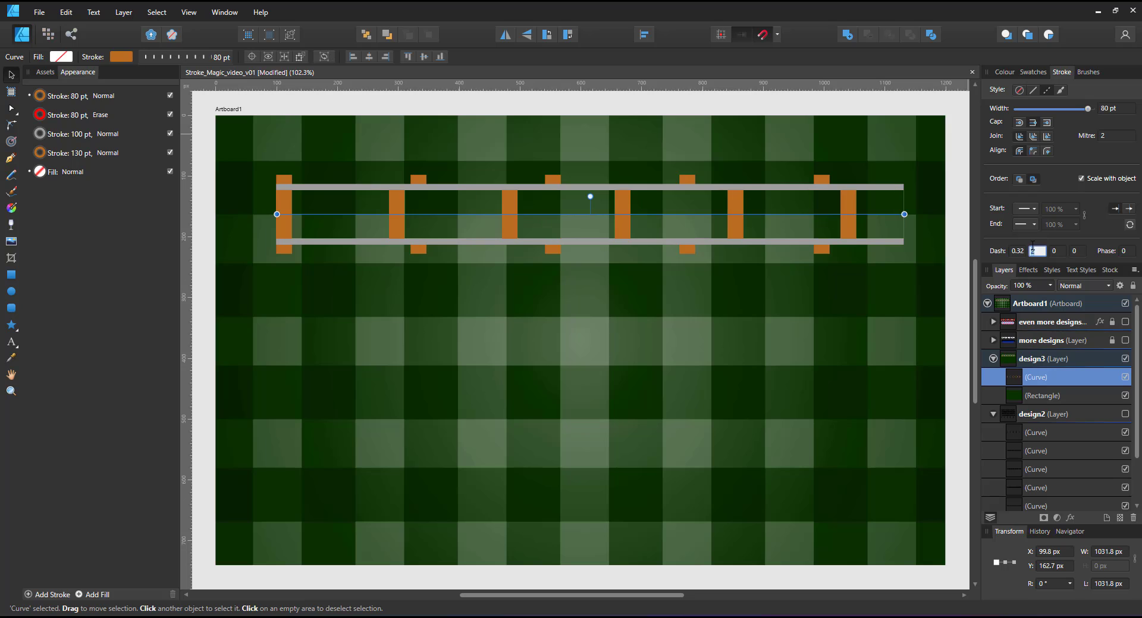
pyautogui.press('BackSpace')
pyautogui.write('2')
pyautogui.press('BackSpace')
pyautogui.write('42')
pyautogui.press('BackSpace')
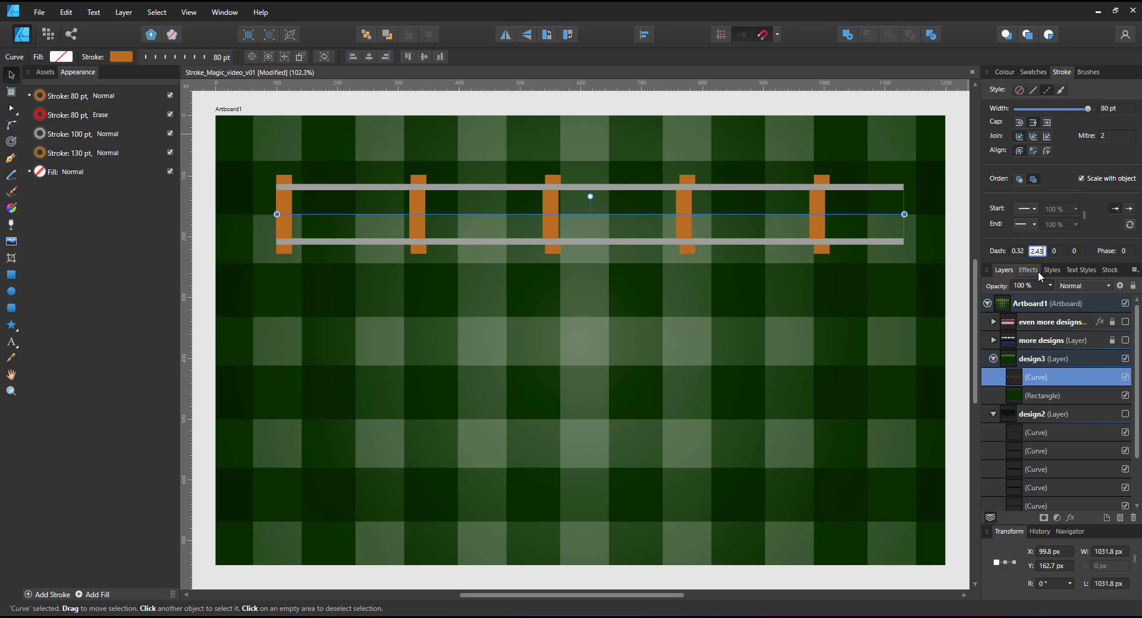
pyautogui.write('5')
pyautogui.press('Return')
pyautogui.click(704, 240)
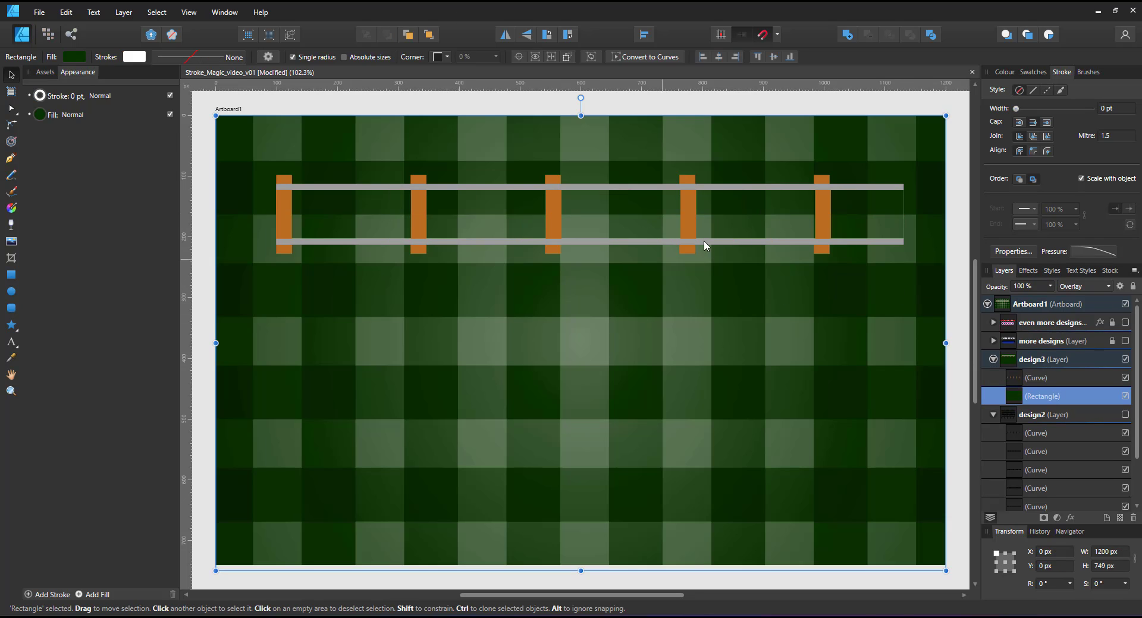
pyautogui.doubleClick(591, 220)
pyautogui.moveTo(592, 220); pyautogui.dragTo(589, 487)
pyautogui.hotkey('ctrl', 'z')
pyautogui.press('v')
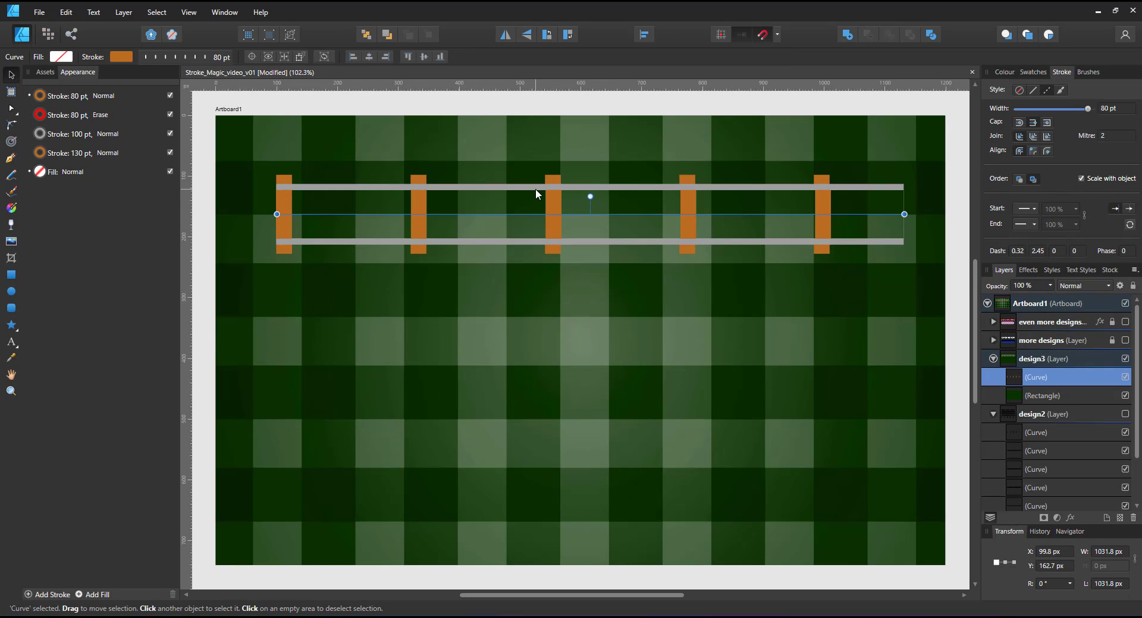
# Draw a straight horizontal Pen line about 1032 px long below the track, at Y about 450 px
pyautogui.click(200, 268)
pyautogui.click(334, 189)
pyautogui.click(10, 158)
pyautogui.click(277, 389)
pyautogui.click(904, 389)
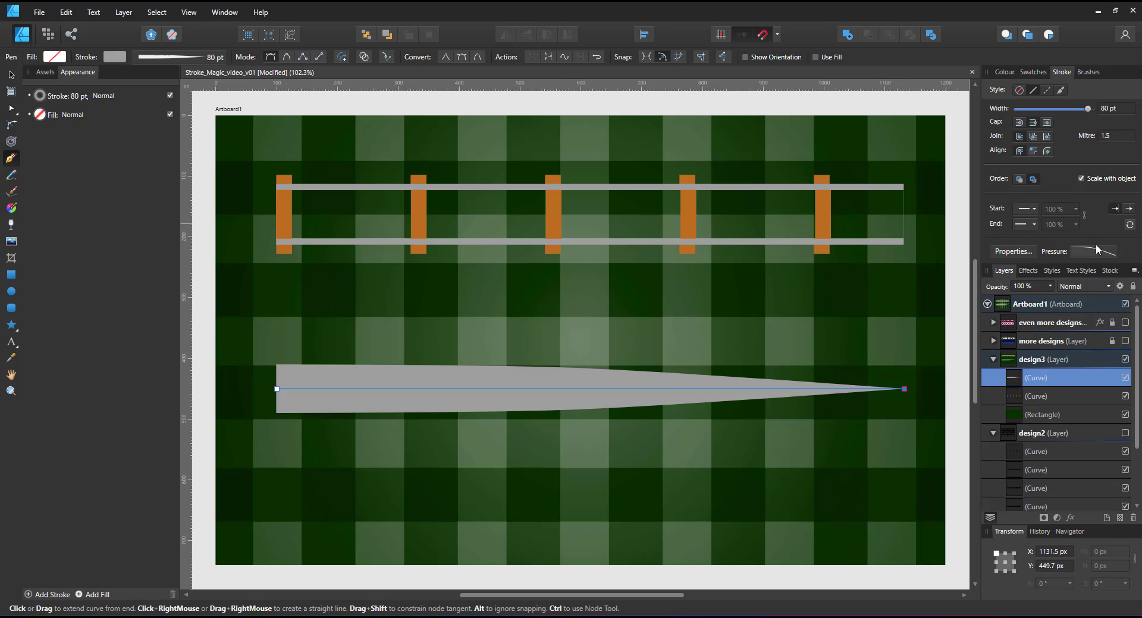
# Give the new line a black stroke with uniform pressure and hide the green rectangle
pyautogui.click(1097, 250)
pyautogui.click(1098, 368)
pyautogui.click(1003, 71)
pyautogui.moveTo(1068, 151); pyautogui.dragTo(875, 267)
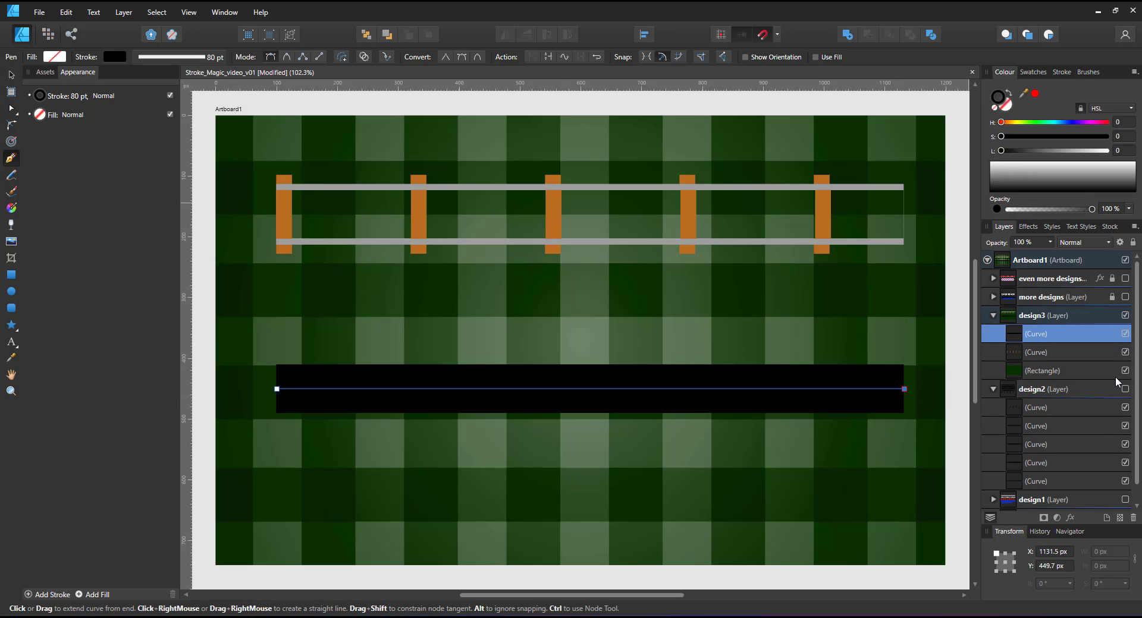
pyautogui.click(1124, 371)
# Duplicate the new line's black stroke and make the copy dashed with a width of 100 pt
pyautogui.rightClick(92, 92)
pyautogui.click(63, 96)
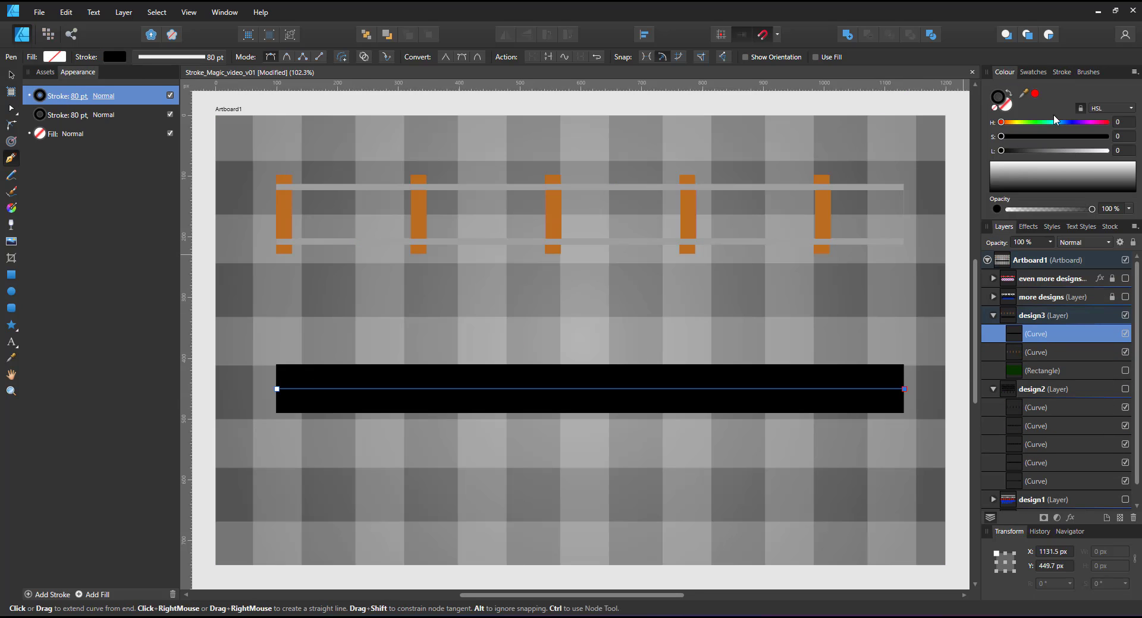
pyautogui.click(1061, 72)
pyautogui.click(1046, 89)
pyautogui.click(1105, 111)
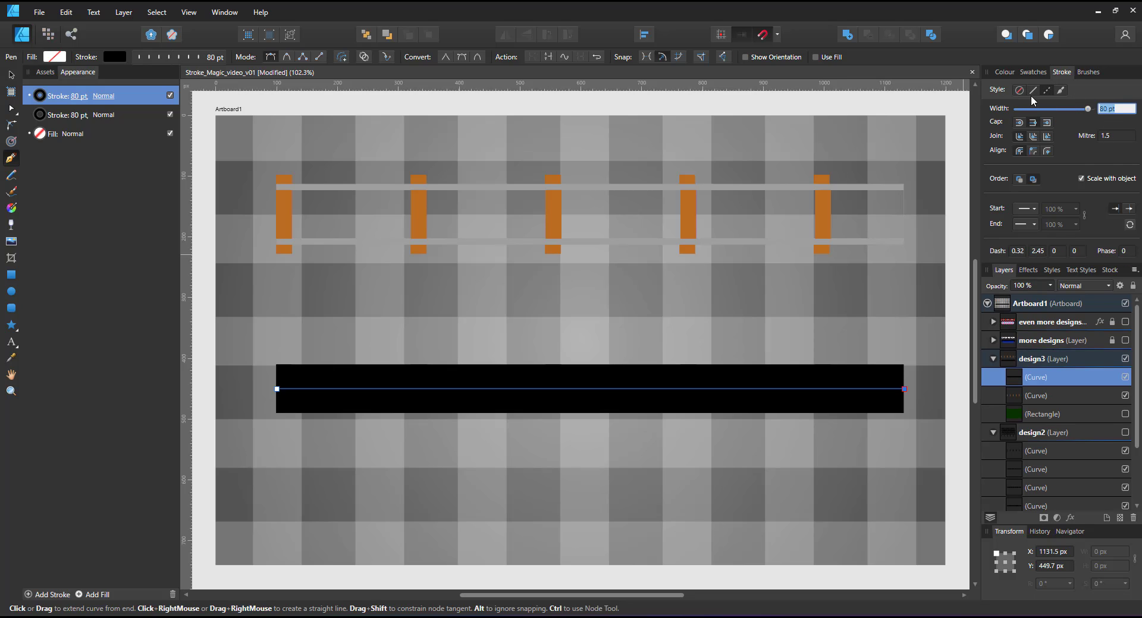
pyautogui.write('100')
pyautogui.press('Return')
# Set the 100 pt stroke's dash to 1 and its gap to 1
pyautogui.click(1018, 251)
pyautogui.write('1')
pyautogui.press('Tab')
pyautogui.write('1')
pyautogui.press('Tab')
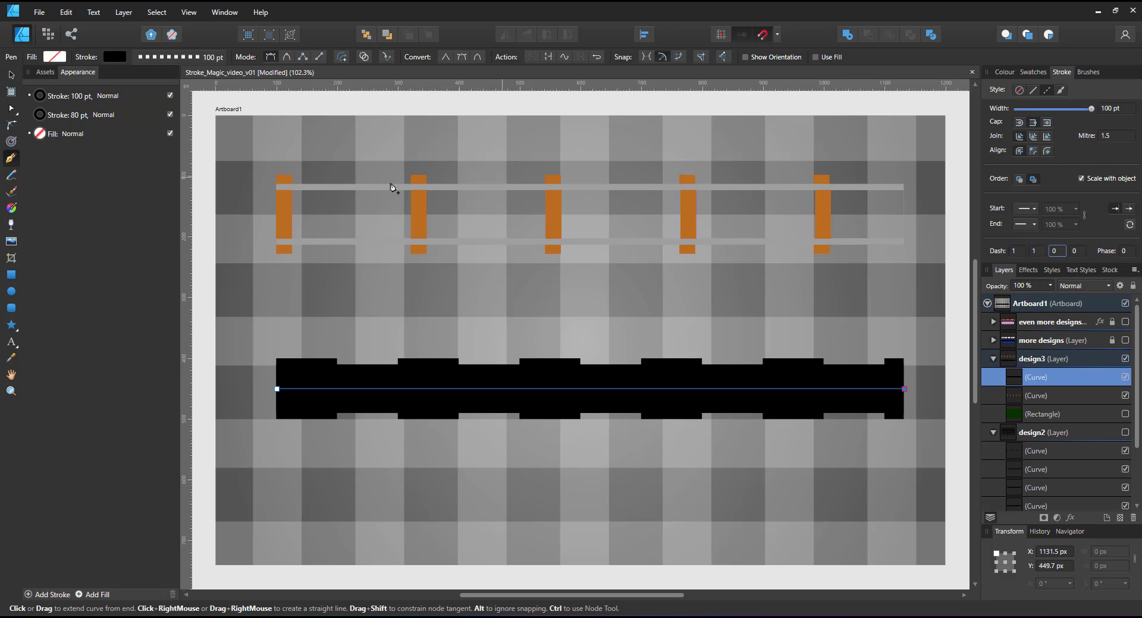
# Duplicate the 100 pt dashed stroke and set the copy's width to 140 pt
pyautogui.rightClick(70, 98)
pyautogui.click(81, 104)
pyautogui.click(1110, 109)
pyautogui.write('140')
pyautogui.press('Return')
# Set the 140 pt stroke's dash pattern to 0.2, 0.5, 0.1 and 1
pyautogui.click(1018, 252)
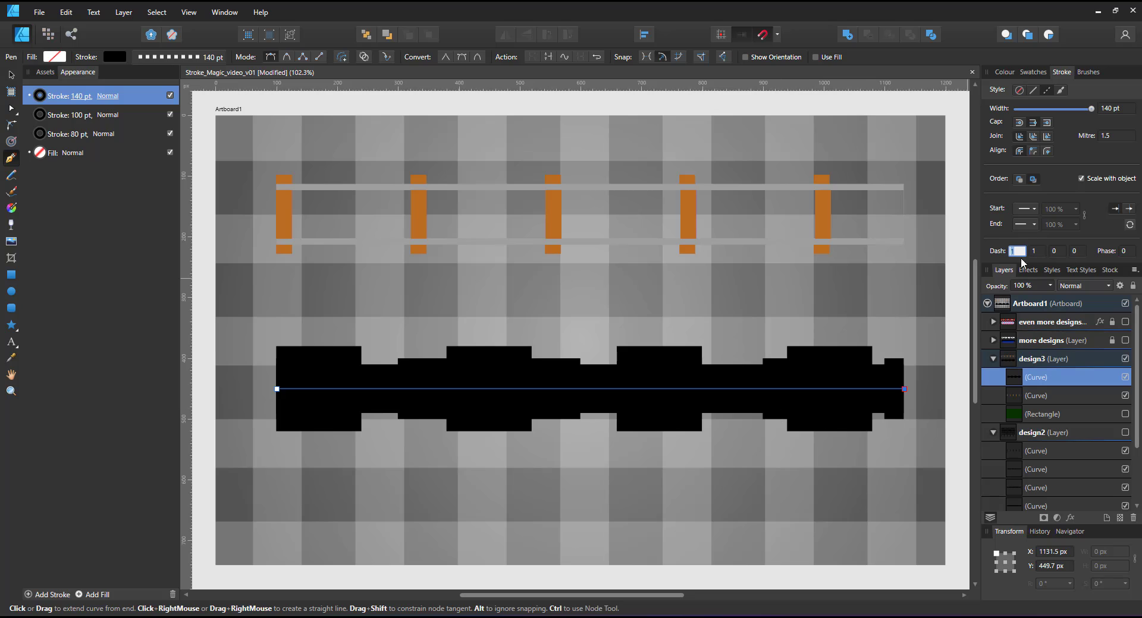
pyautogui.write('0.2')
pyautogui.press('Tab')
pyautogui.write('0.5')
pyautogui.press('Tab')
pyautogui.write('1')
pyautogui.press('Return')
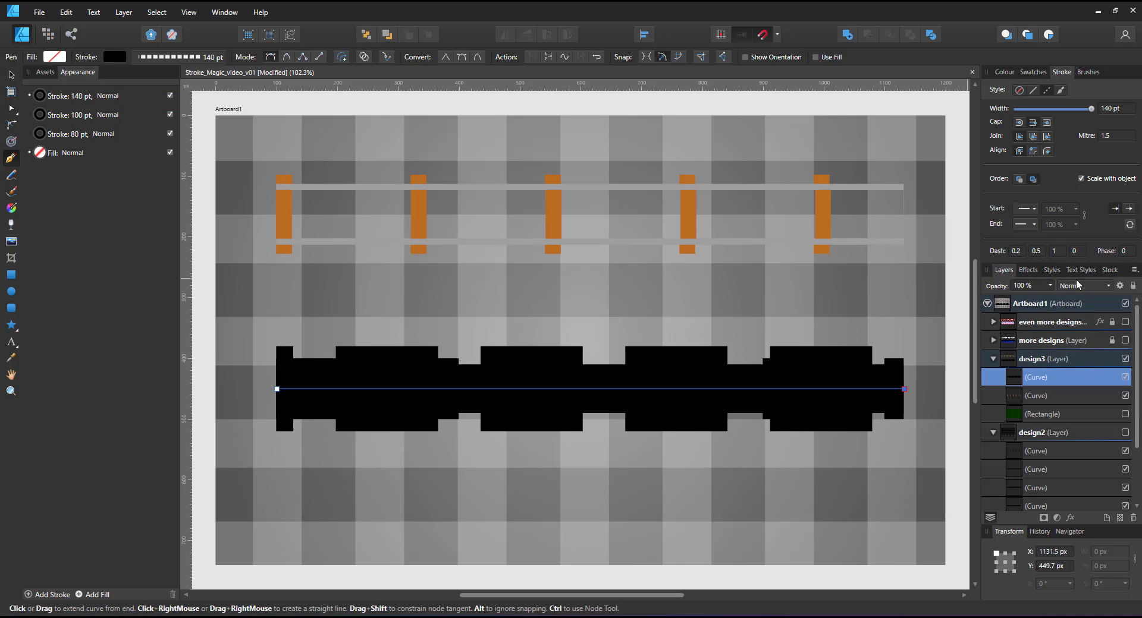
pyautogui.click(1056, 251)
pyautogui.write('0.1')
pyautogui.press('Tab')
pyautogui.write('1')
# Set the 100 pt stroke's second dash to 0.5 and its second gap to 0.5
pyautogui.click(81, 115)
pyautogui.click(1056, 251)
pyautogui.write('0.5')
pyautogui.press('Tab')
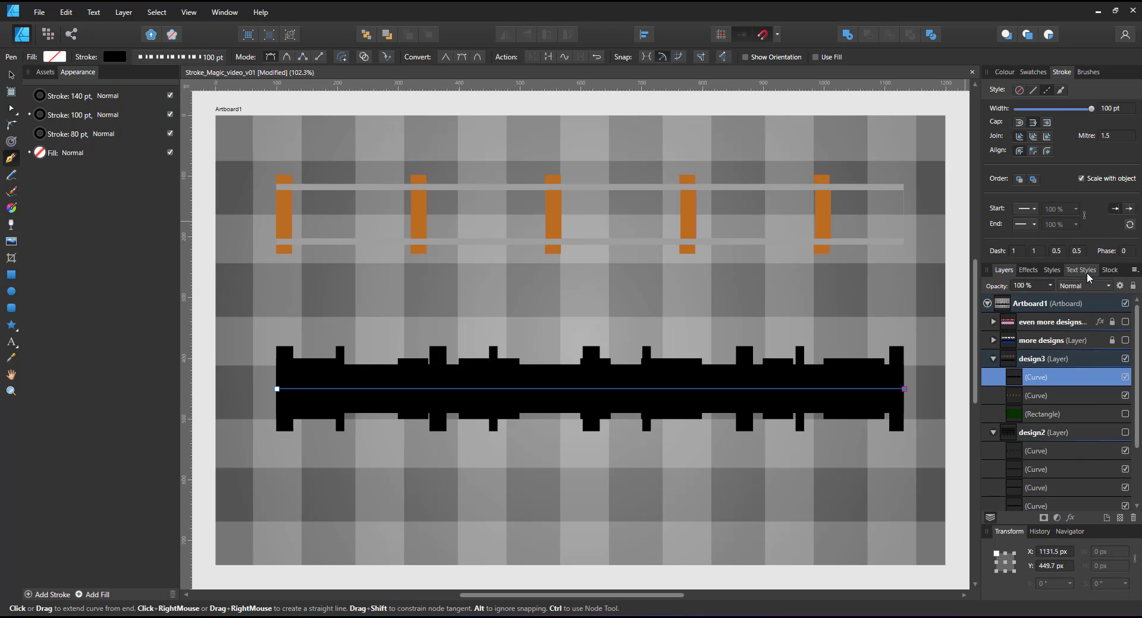
# Duplicate the 140 pt stroke, giving the copy a width of 160 pt and a first dash of 0.4
pyautogui.rightClick(70, 96)
pyautogui.click(83, 103)
pyautogui.click(1109, 108)
pyautogui.write('160')
pyautogui.press('Return')
pyautogui.click(1018, 251)
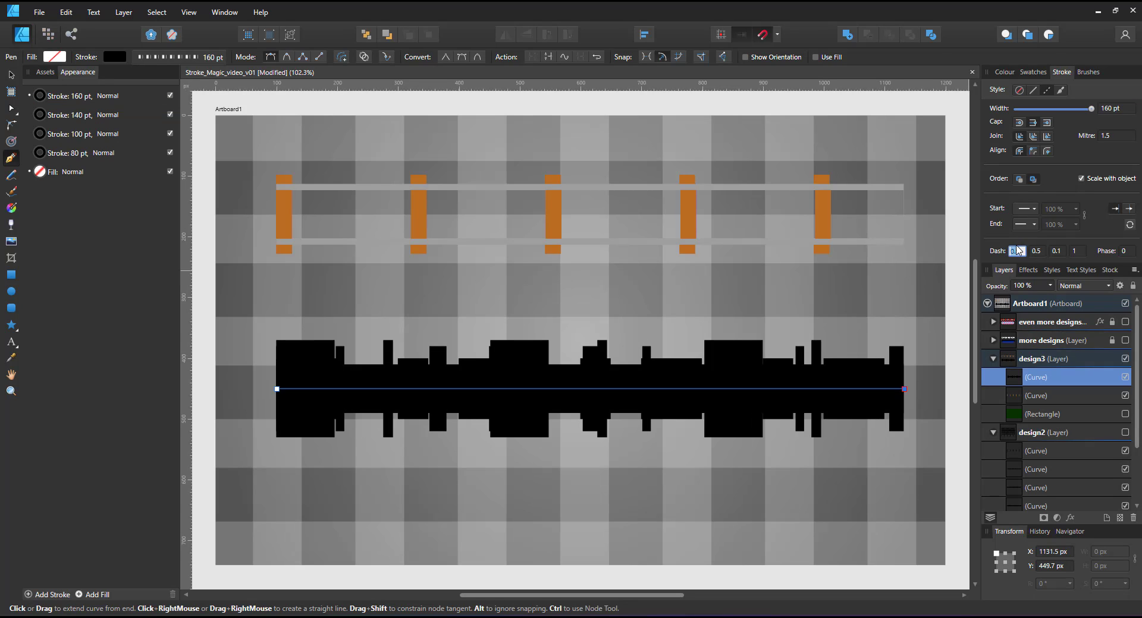
pyautogui.write('0.4')
pyautogui.press('Return')
# Duplicate the 160 pt stroke and set the copy's width to 200 pt
pyautogui.rightClick(68, 97)
pyautogui.click(83, 105)
pyautogui.click(1110, 108)
pyautogui.write('200')
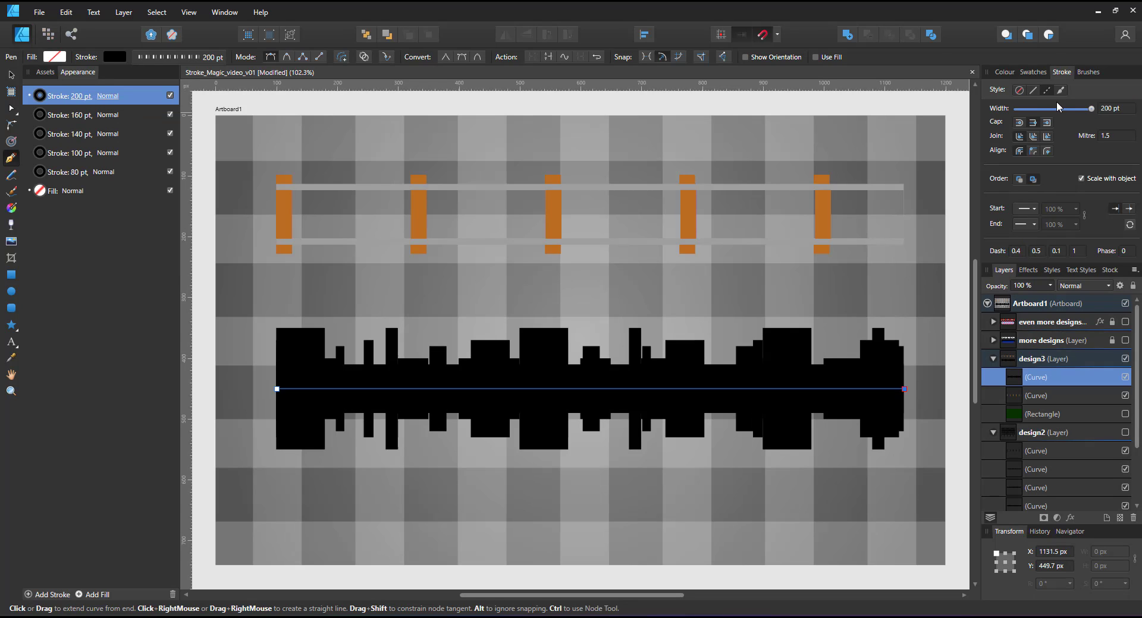
# Set the 200 pt stroke's dash pattern to 0.1, 1, 0.25 and 0.4
pyautogui.click(1017, 251)
pyautogui.write('0.1')
pyautogui.press('Tab')
pyautogui.write('1')
pyautogui.write('0.25')
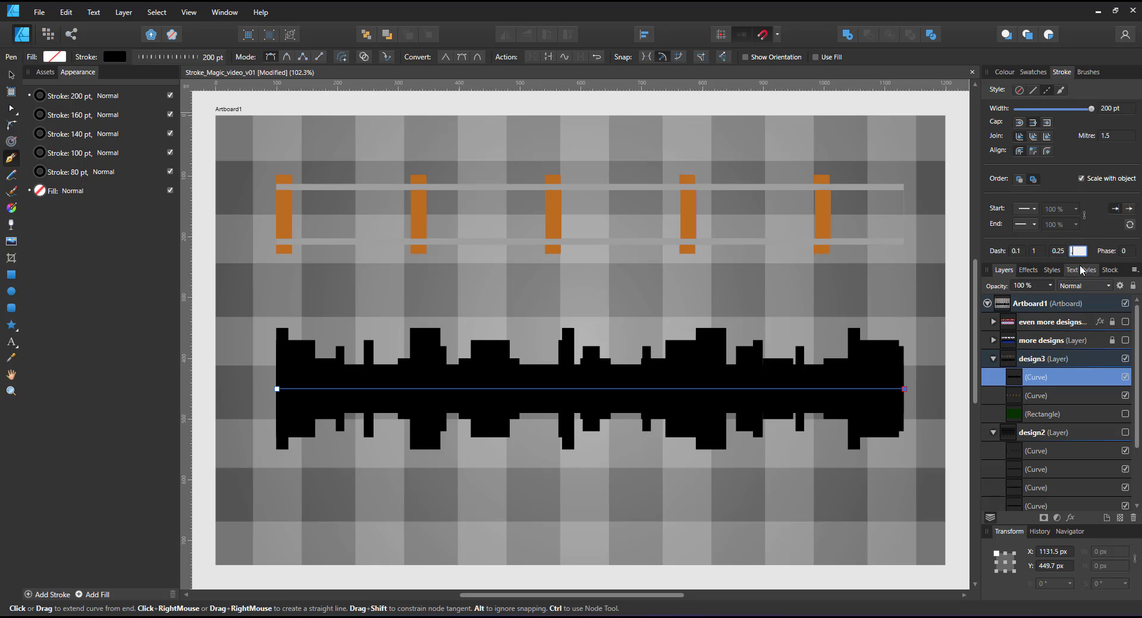
pyautogui.press('Tab')
pyautogui.write('0.4')
pyautogui.press('Return')
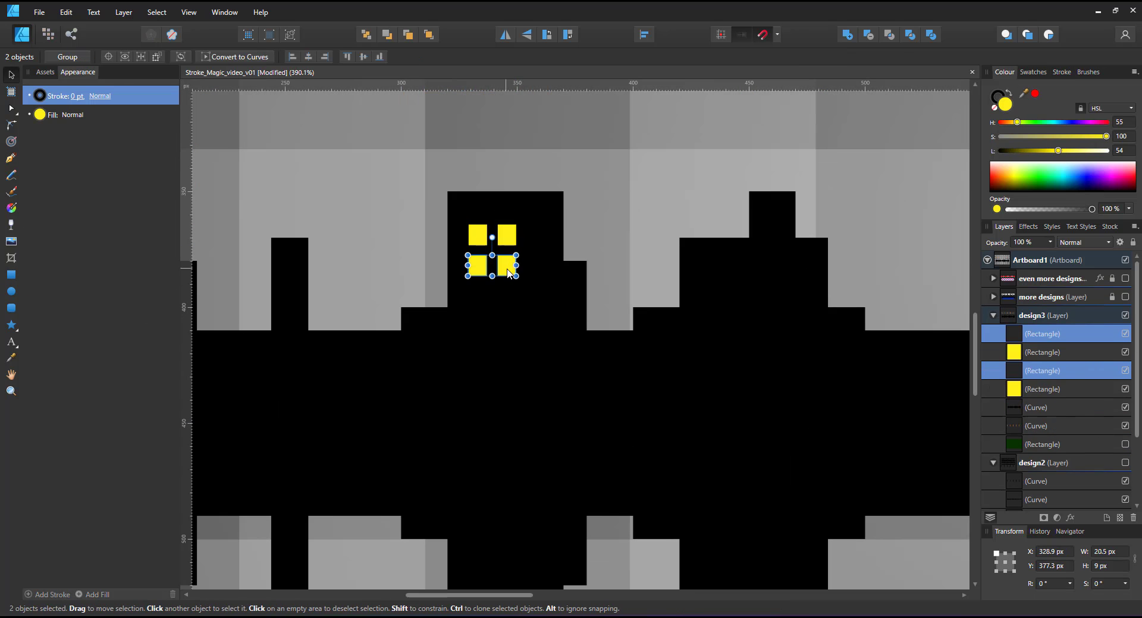
# Duplicate the lower pair of yellow window rectangles about 14 px further down the building and clear the selection
pyautogui.hotkey('ctrl', 'j')
pyautogui.hotkey('ctrl', '0')
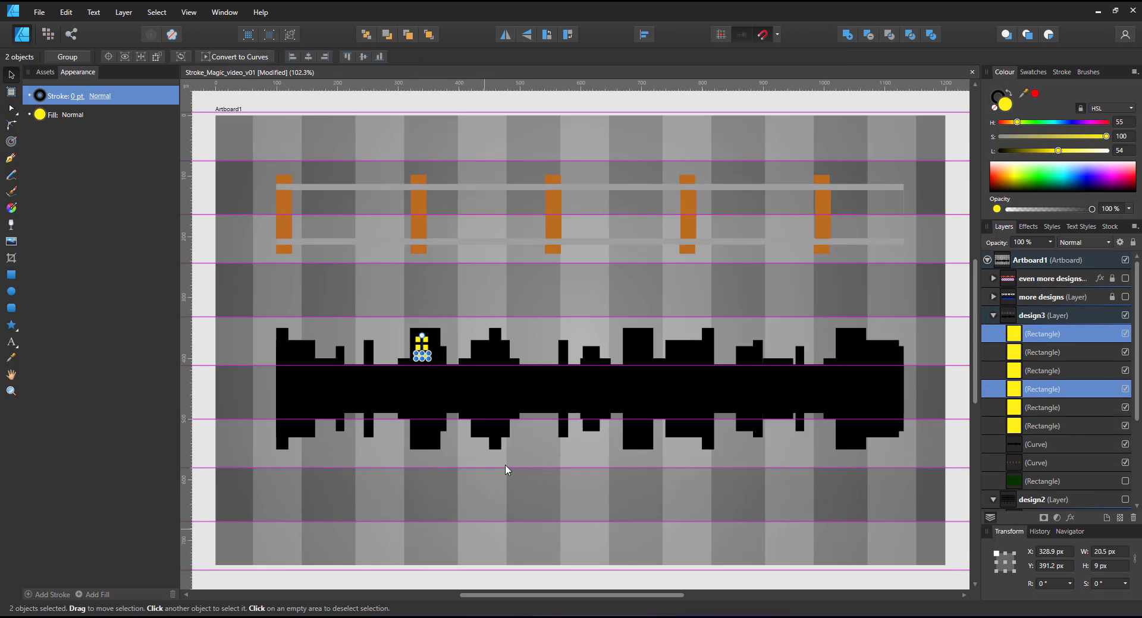
pyautogui.click(373, 588)
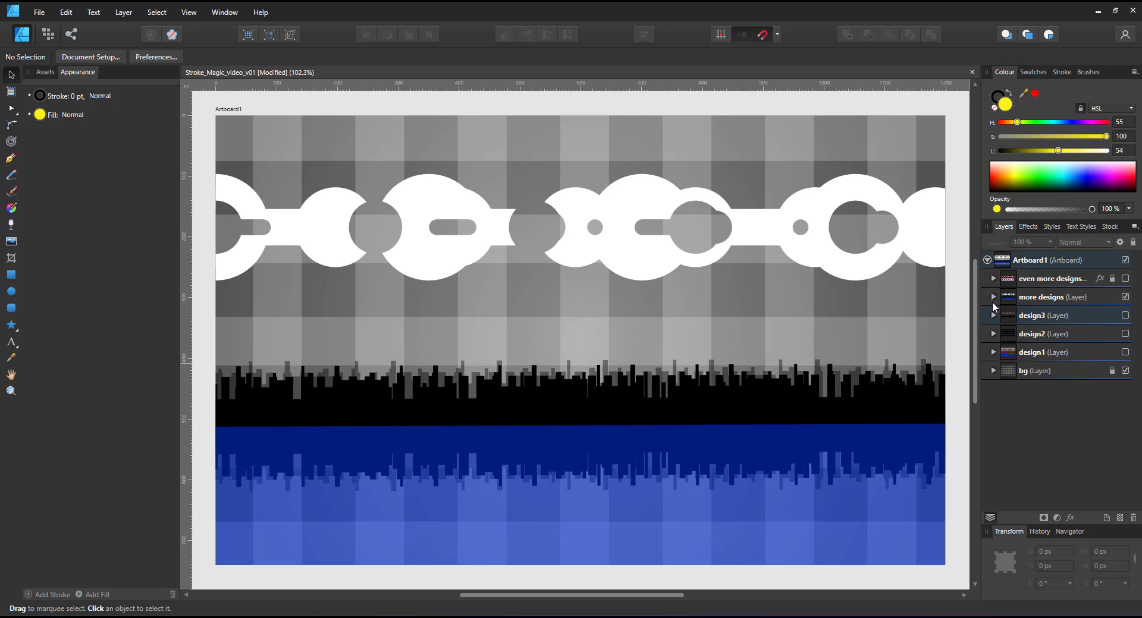
# Expand the more designs layer and hide the blue rectangle covering the lower half of the skyline
pyautogui.click(993, 301)
pyautogui.click(883, 465)
pyautogui.click(1124, 334)
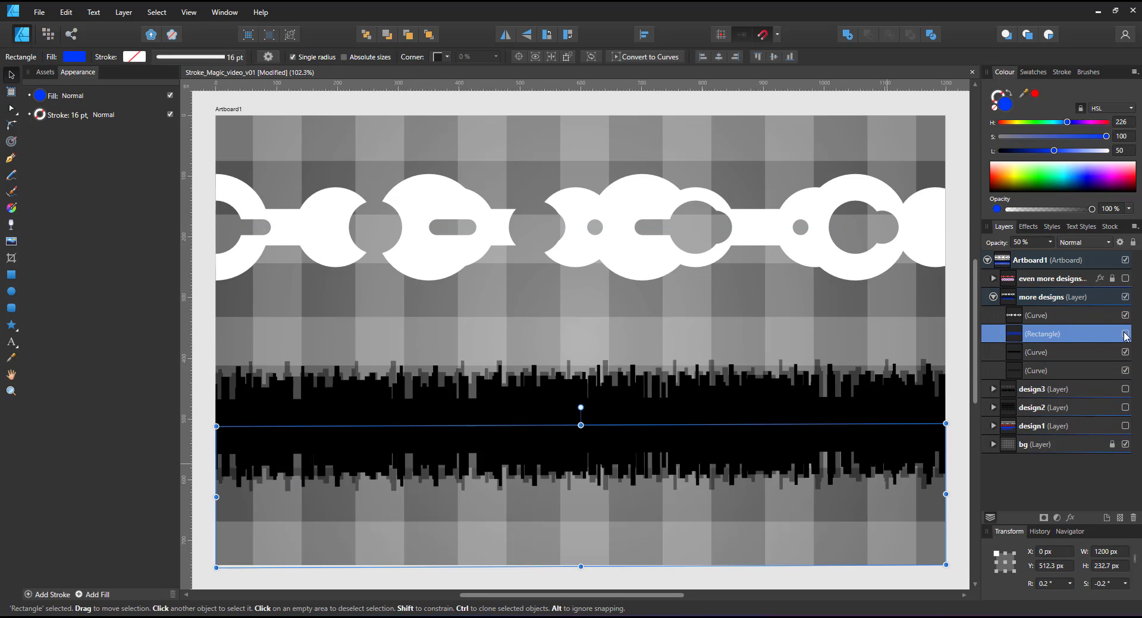
# Examine the stroke stacks of the two black skyline curves, toggling the visibility of the lower one
pyautogui.click(819, 398)
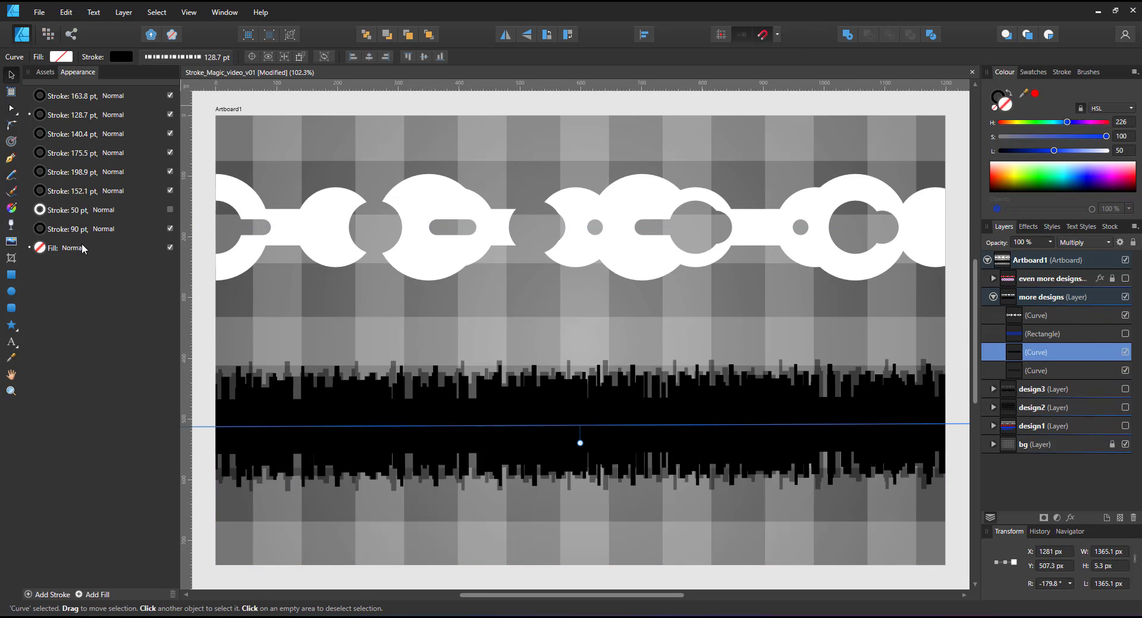
pyautogui.click(1002, 367)
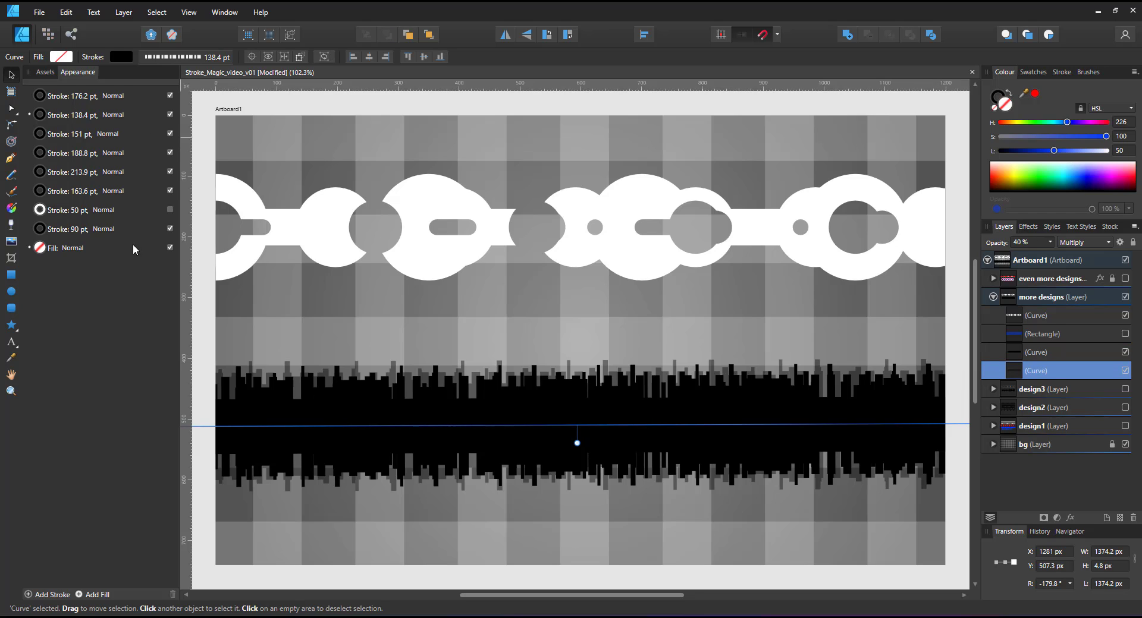
pyautogui.click(1125, 370)
pyautogui.click(1125, 370)
# Hide the white chain curve's 26, 54.8 and 87.7 pt Erase strokes to examine the solid strokes beneath
pyautogui.click(1047, 316)
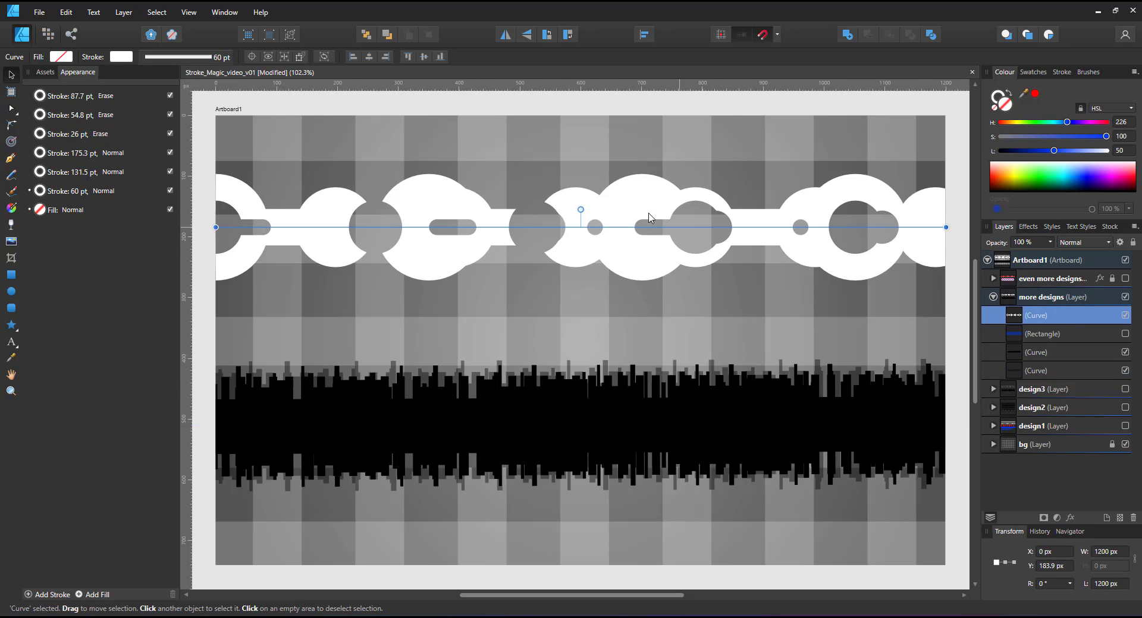
pyautogui.click(83, 134)
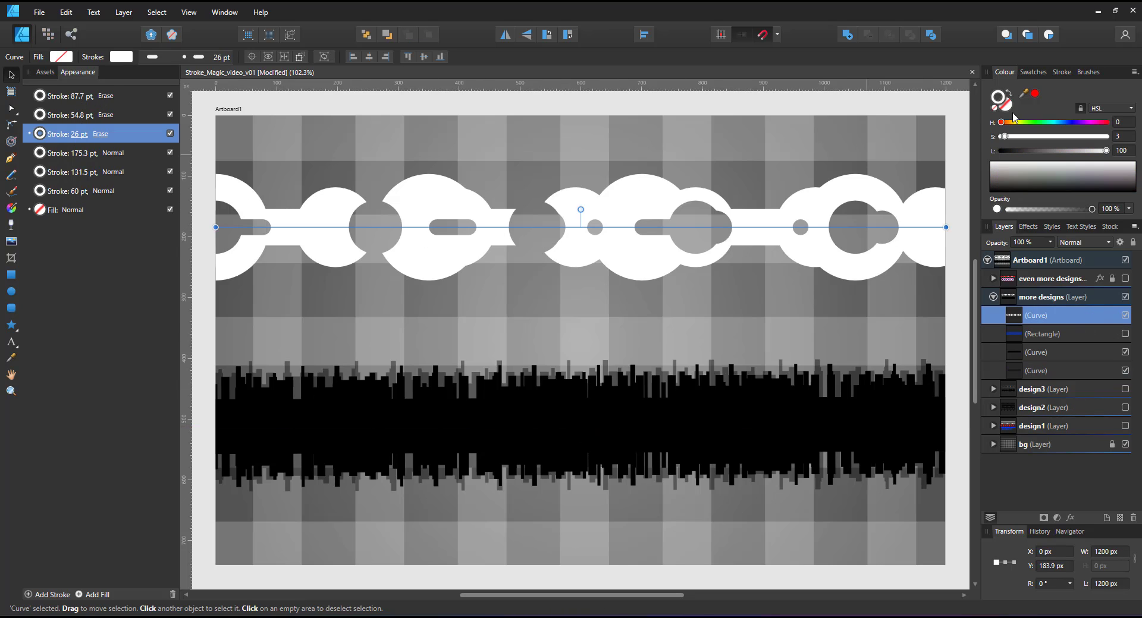
pyautogui.click(1061, 72)
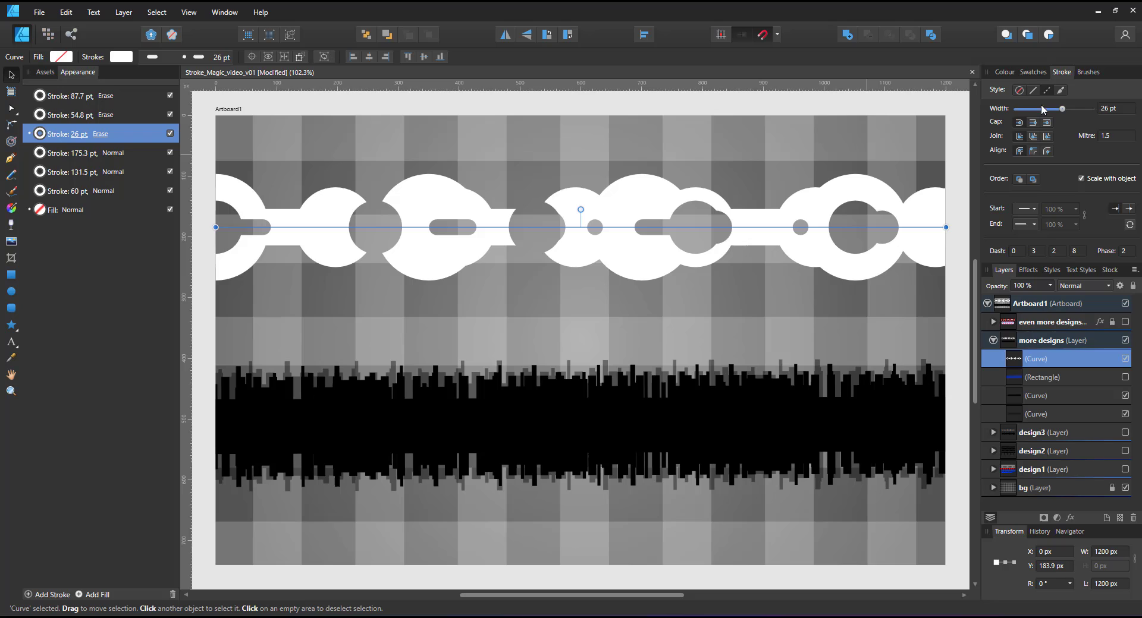
pyautogui.click(170, 134)
pyautogui.click(170, 115)
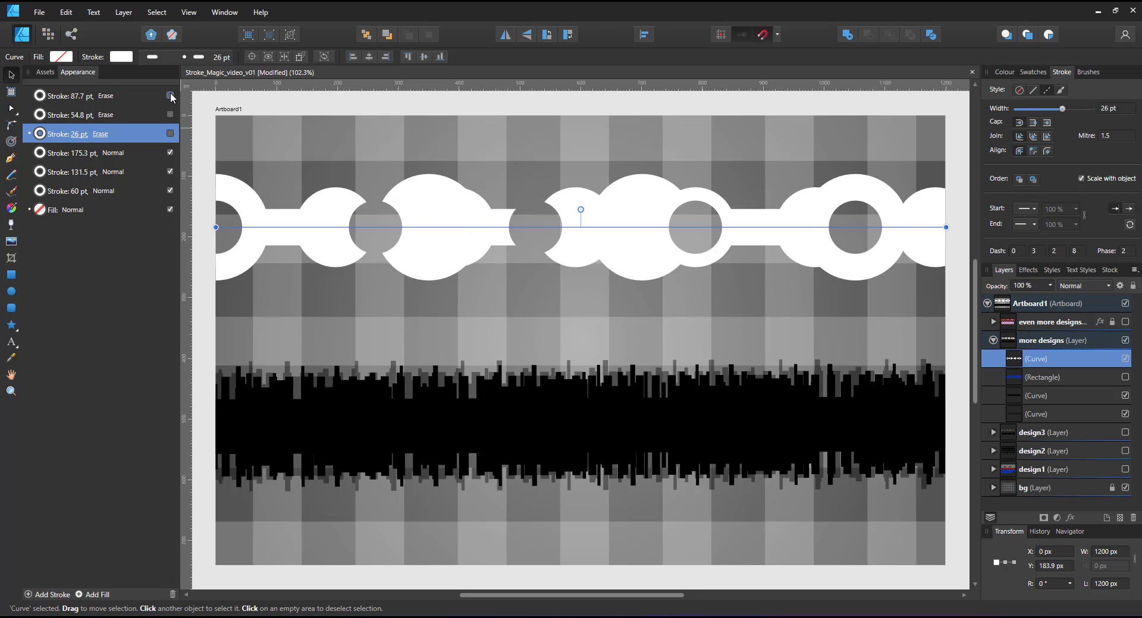
pyautogui.click(170, 95)
pyautogui.click(169, 152)
pyautogui.click(169, 152)
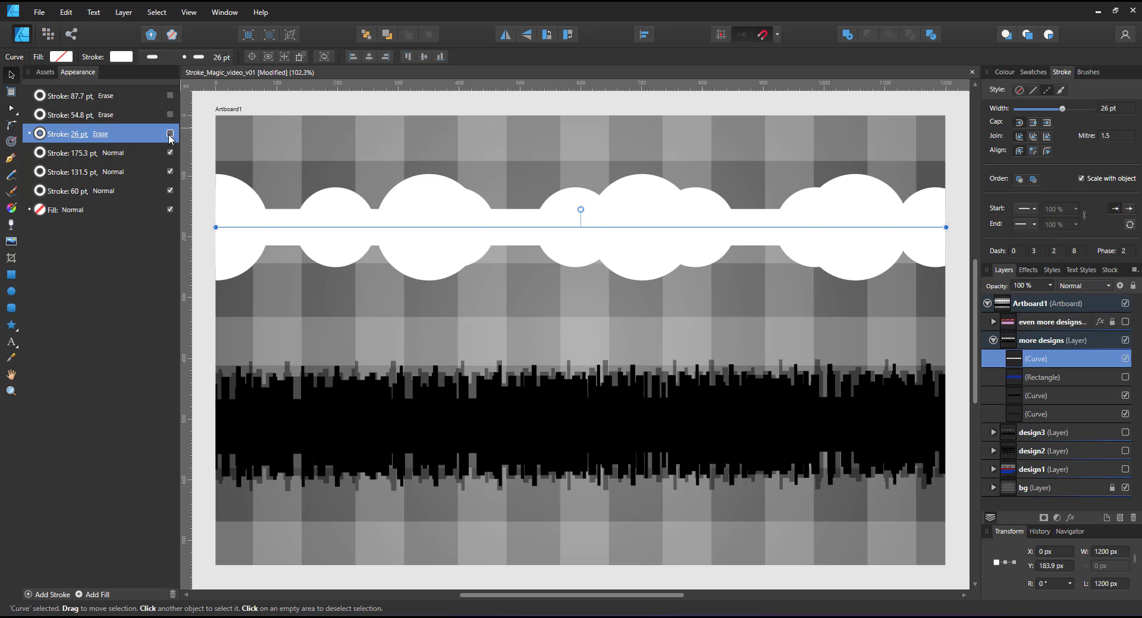
# Show the chain curve's three Erase strokes again and hide the more designs layer
pyautogui.click(170, 134)
pyautogui.click(161, 114)
pyautogui.click(170, 114)
pyautogui.click(172, 95)
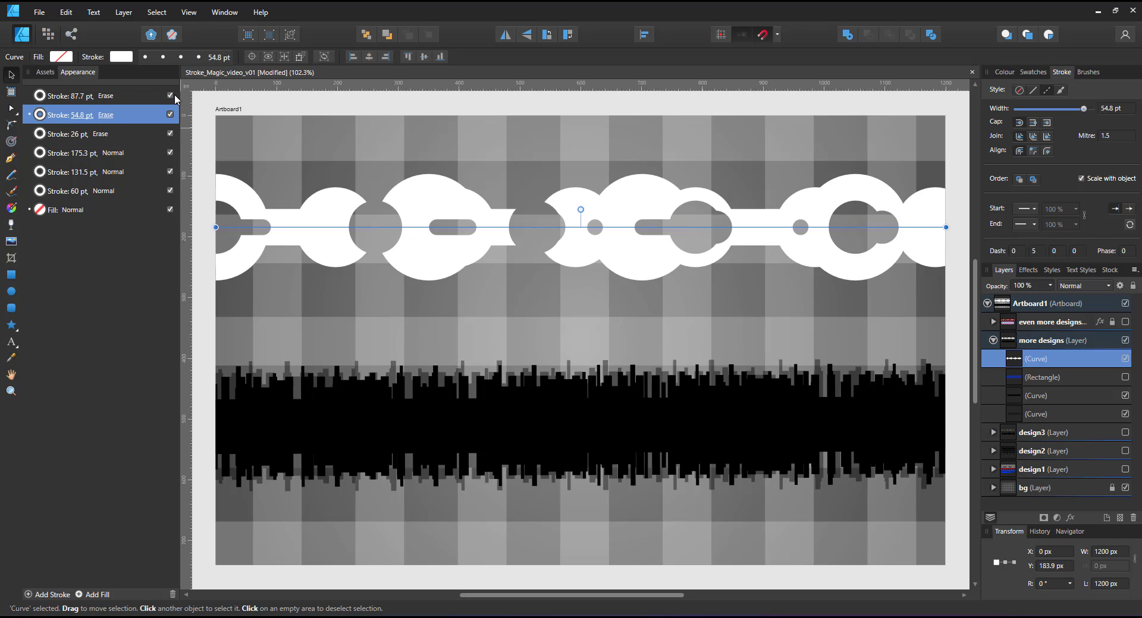
pyautogui.click(1125, 340)
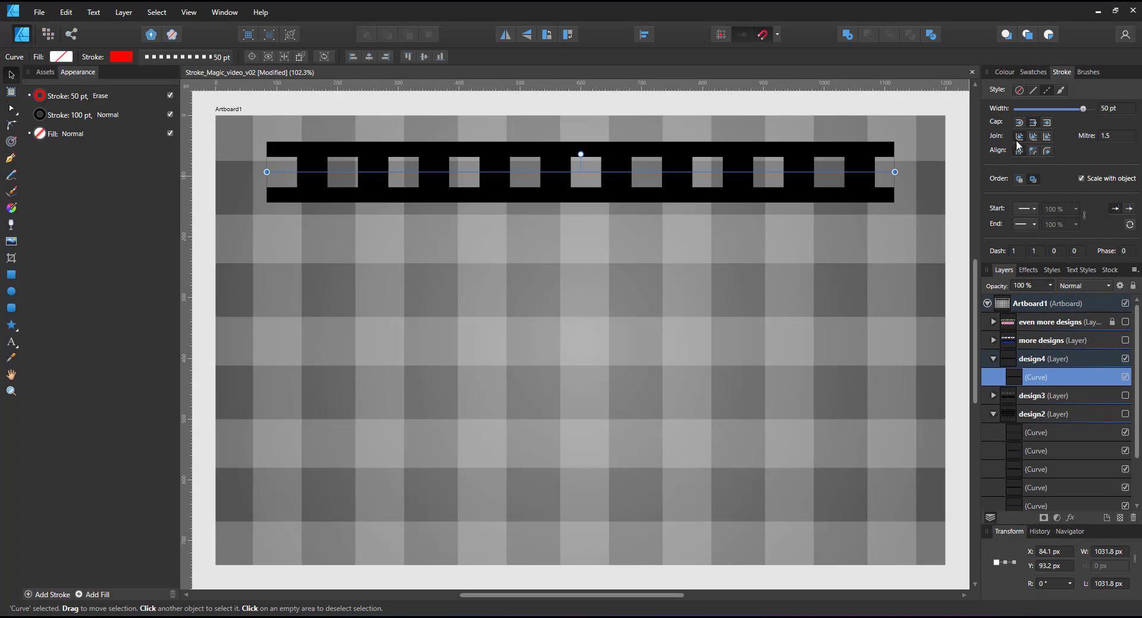
# Give the black bar's 50 pt Erase stroke round caps with a dash gap of 1.5, and collapse the design2 layer
pyautogui.click(1019, 123)
pyautogui.write('1.5')
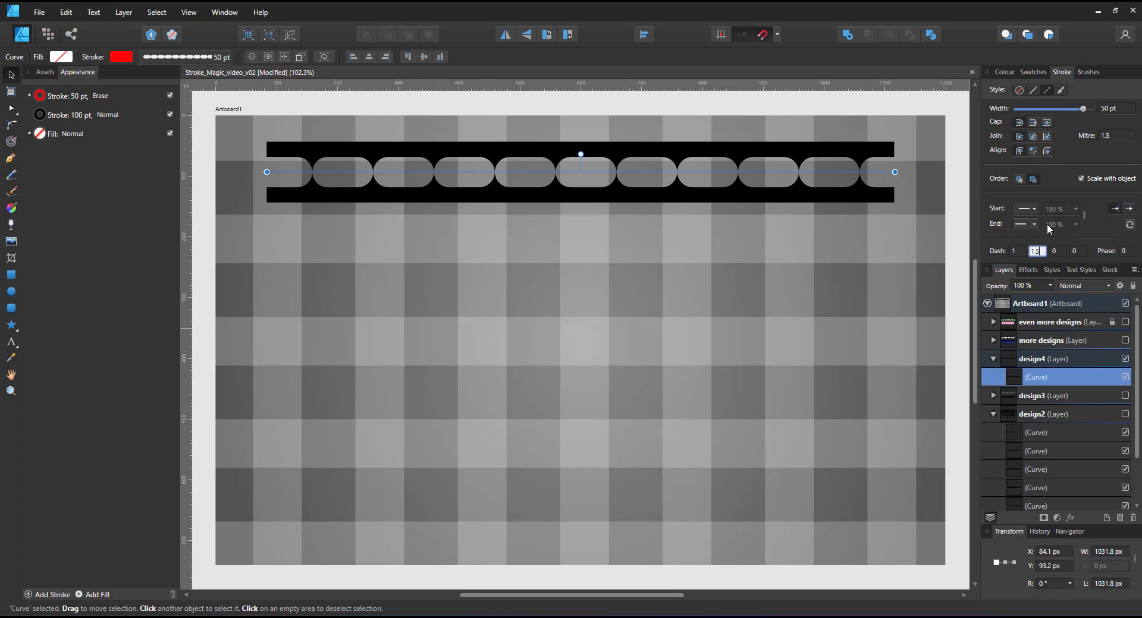
pyautogui.press('Return')
pyautogui.click(992, 414)
# Duplicate the bar below itself at about Y 230 px and set its Erase stroke's dash length to 0
pyautogui.moveTo(586, 177); pyautogui.dragTo(584, 256)
pyautogui.moveTo(1019, 251); pyautogui.dragTo(969, 265)
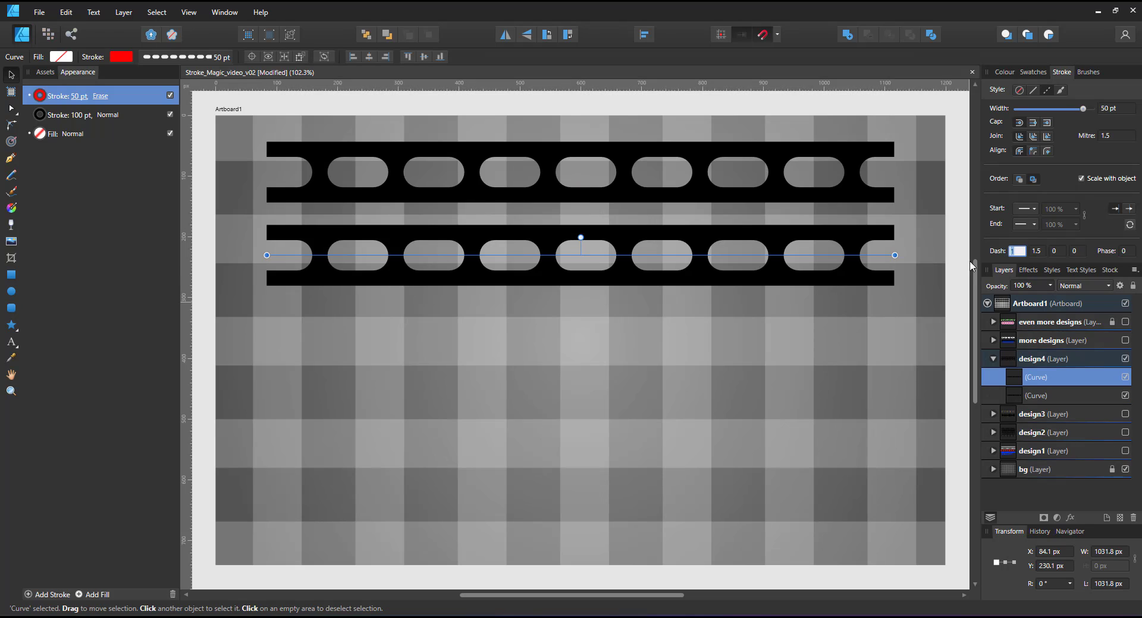
pyautogui.write('0')
pyautogui.press('Return')
# Duplicate the round-hole bar down to about Y 370 px and set its Erase stroke's width to 75 pt
pyautogui.moveTo(498, 254); pyautogui.dragTo(497, 339)
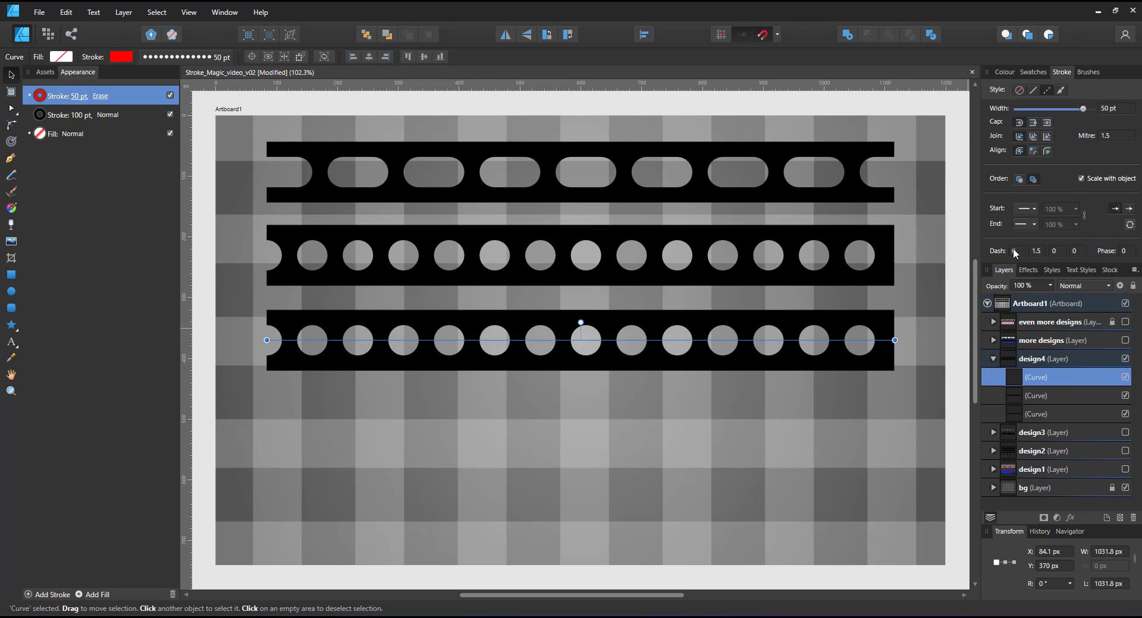
pyautogui.click(1118, 108)
pyautogui.write('75')
pyautogui.press('Return')
# Duplicate the large-hole bar down to about Y 496 px and set its Erase stroke's dash length to 2 and phase to 1
pyautogui.moveTo(572, 340); pyautogui.dragTo(568, 417)
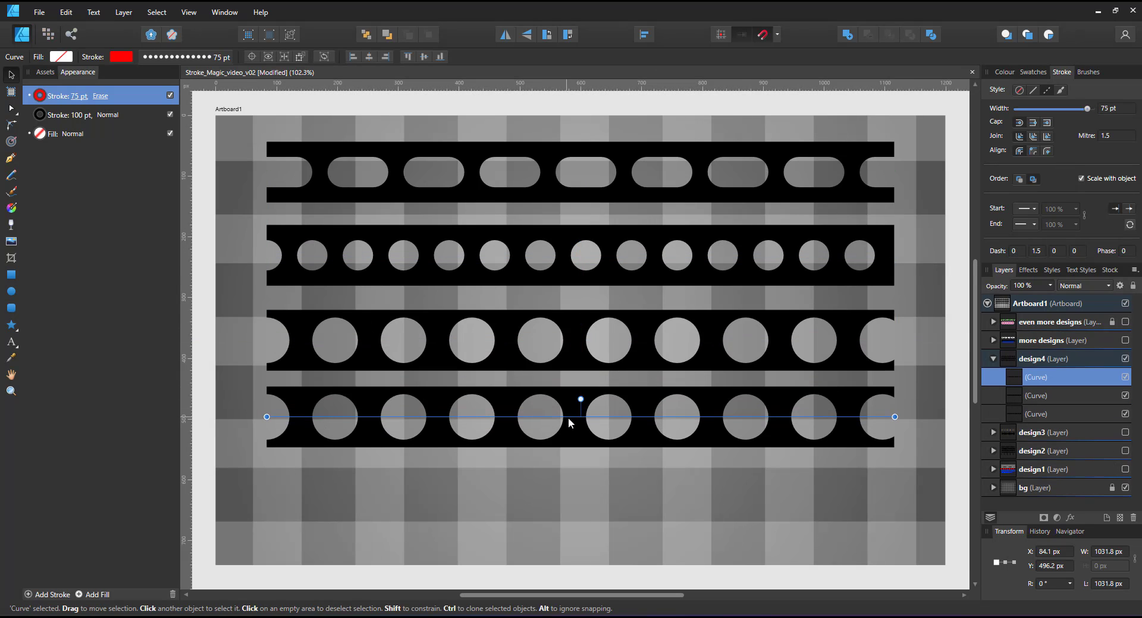
pyautogui.click(1014, 251)
pyautogui.write('2')
pyautogui.press('Return')
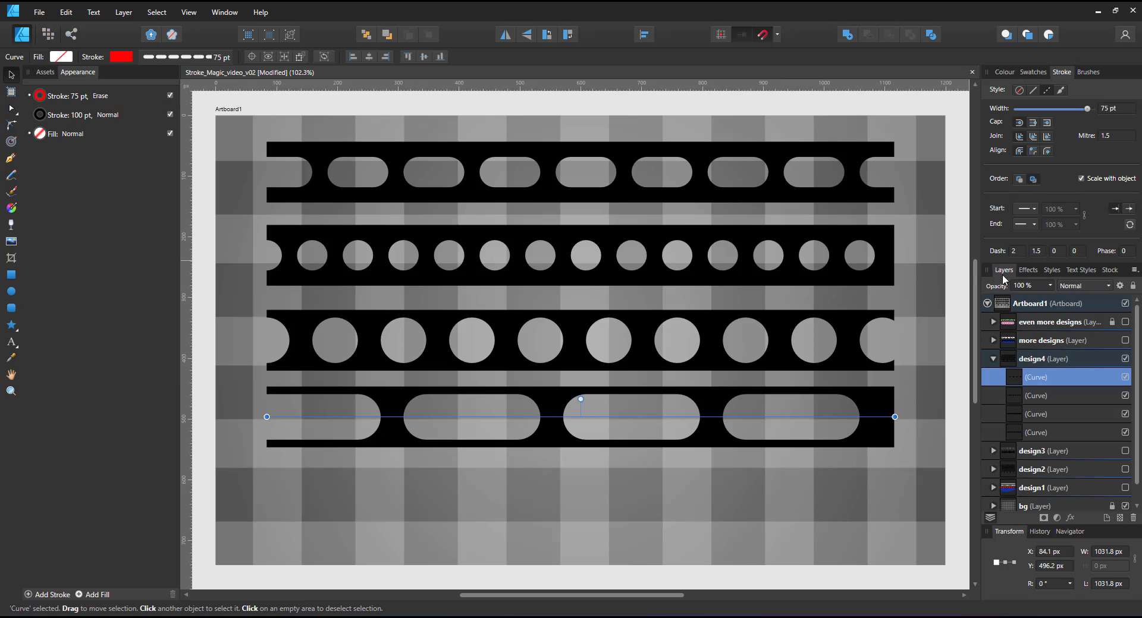
pyautogui.click(1123, 251)
pyautogui.write('1')
pyautogui.press('Return')
# Duplicate the long-slot bar down to about Y 643 px, duplicate its 100 pt stroke and set the lower copy's width to 150 pt
pyautogui.moveTo(496, 419); pyautogui.dragTo(507, 505)
pyautogui.click(84, 118)
pyautogui.rightClick(48, 117)
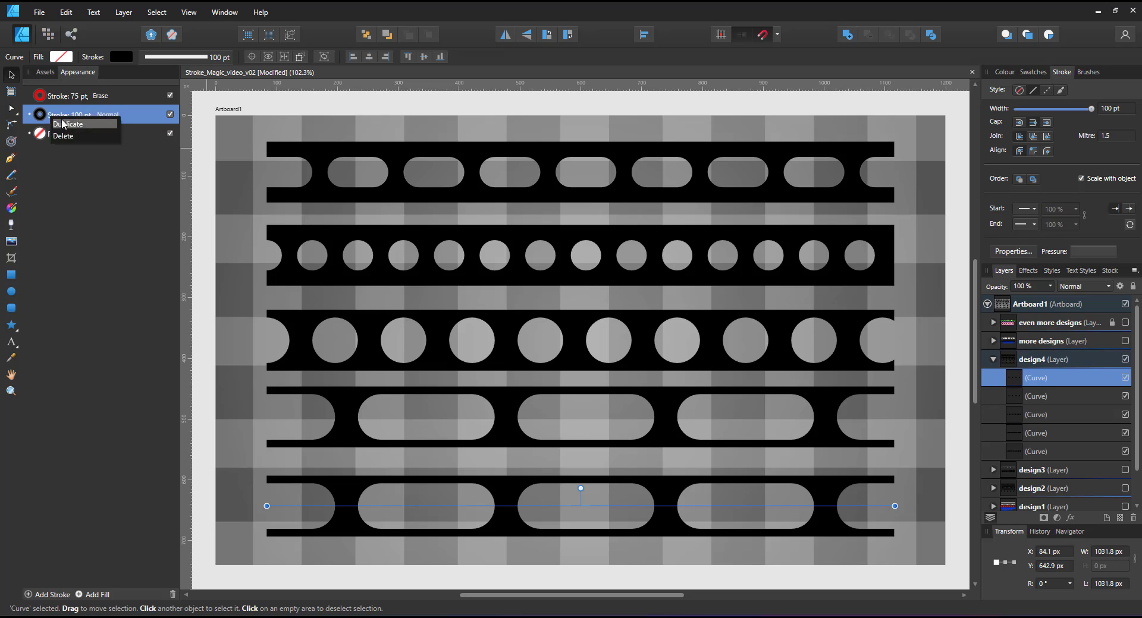
pyautogui.click(62, 124)
pyautogui.click(68, 136)
pyautogui.click(1109, 109)
pyautogui.write('150')
pyautogui.press('Return')
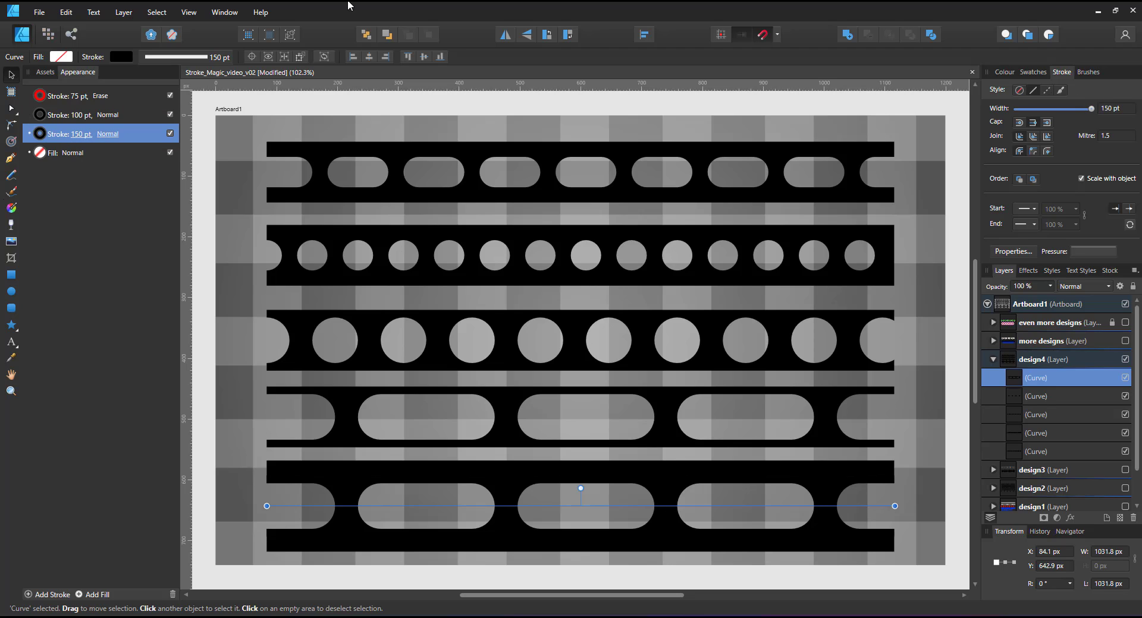
# Duplicate the 150 pt stroke and set the lower copy's width to 160 pt
pyautogui.rightClick(47, 134)
pyautogui.click(33, 138)
pyautogui.click(79, 155)
pyautogui.click(112, 195)
pyautogui.write('160')
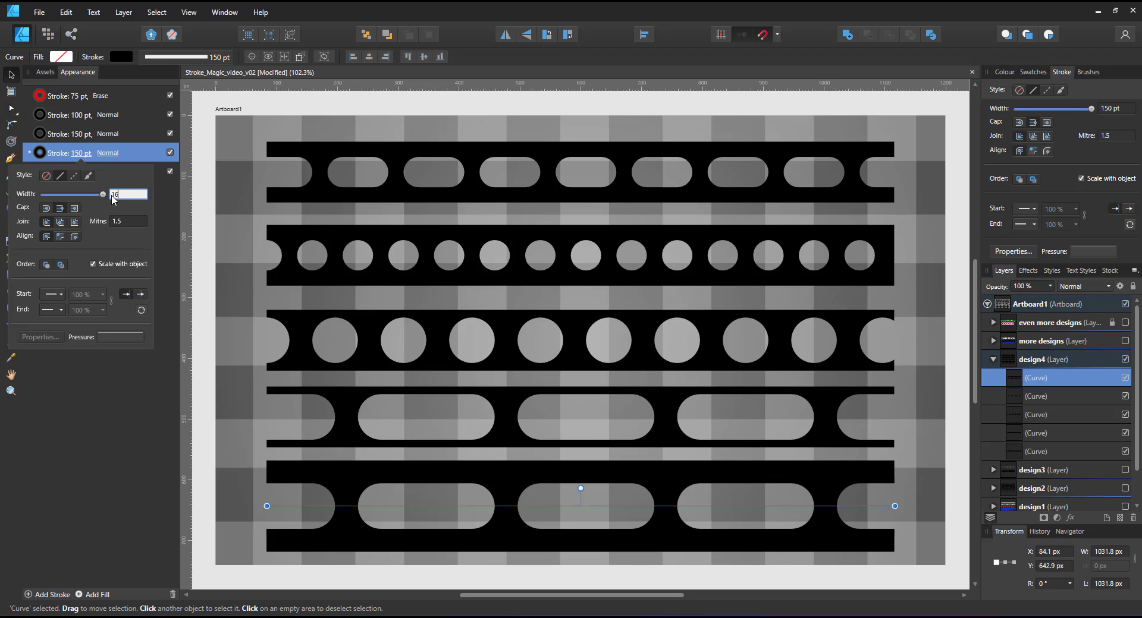
pyautogui.press('Return')
# Set the remaining 150 pt stroke's width to 120 pt and its blend mode to Erase
pyautogui.click(74, 134)
pyautogui.write('120')
pyautogui.press('Return')
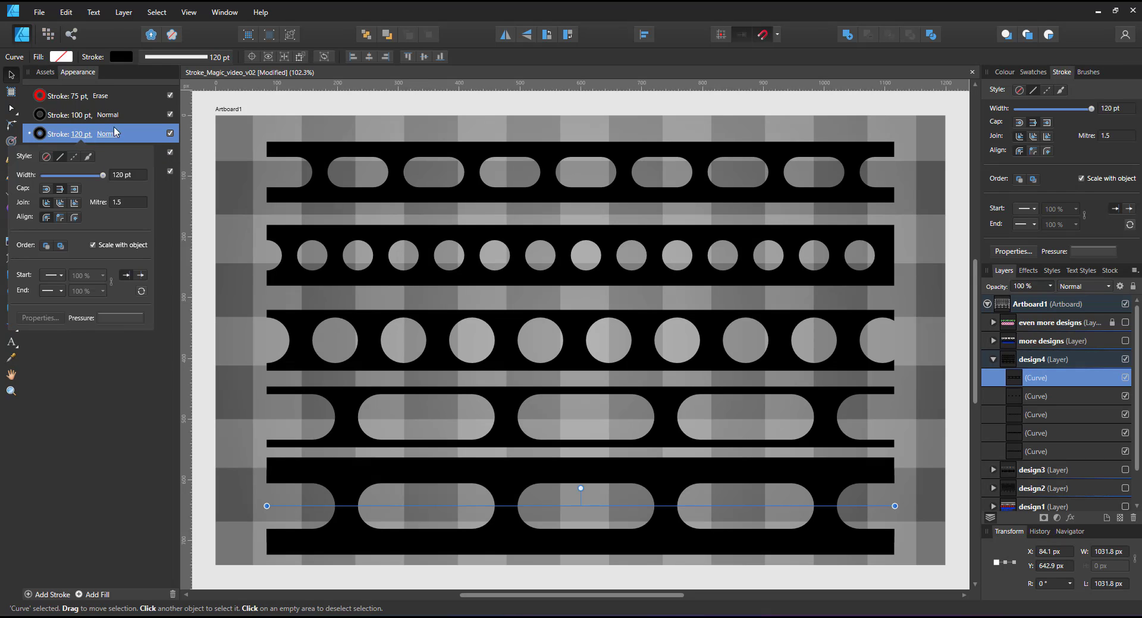
pyautogui.click(112, 132)
pyautogui.scroll(-5, 112, 198)
pyautogui.click(112, 351)
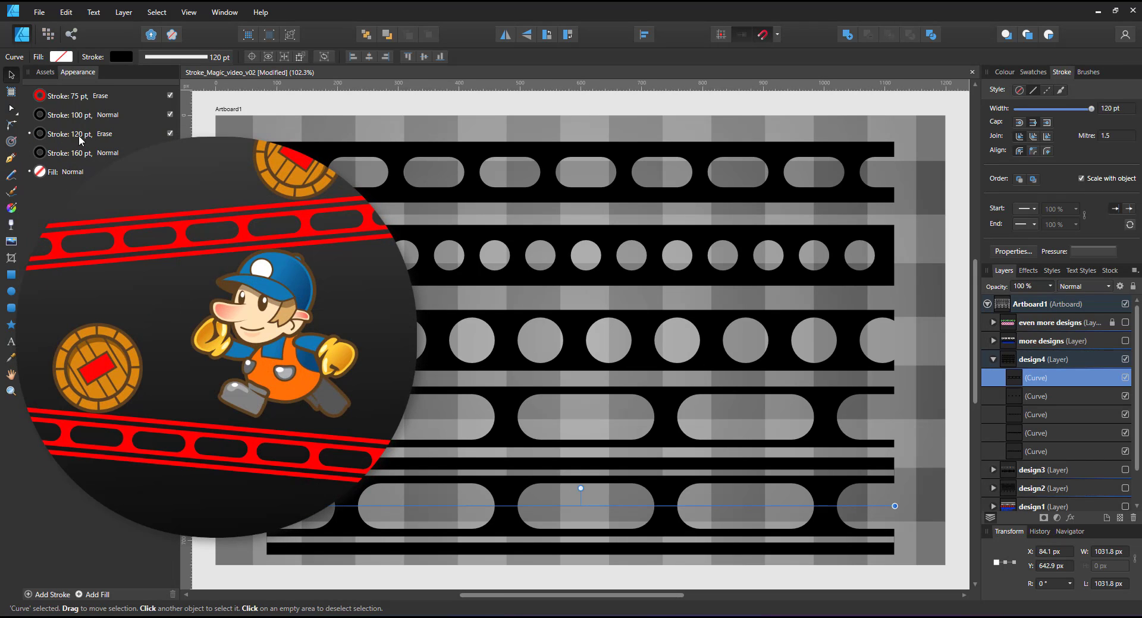
# Set the 100 pt black stroke's width to 120 pt
pyautogui.click(80, 135)
pyautogui.press('Return')
pyautogui.click(80, 115)
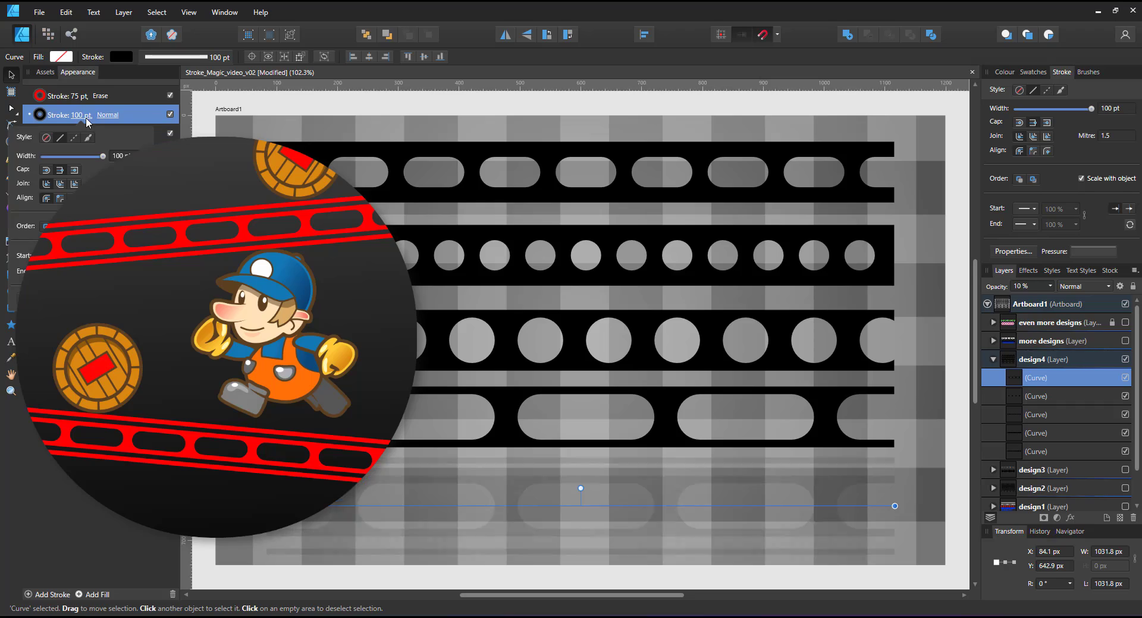
pyautogui.click(121, 155)
pyautogui.write('120')
pyautogui.press('Return')
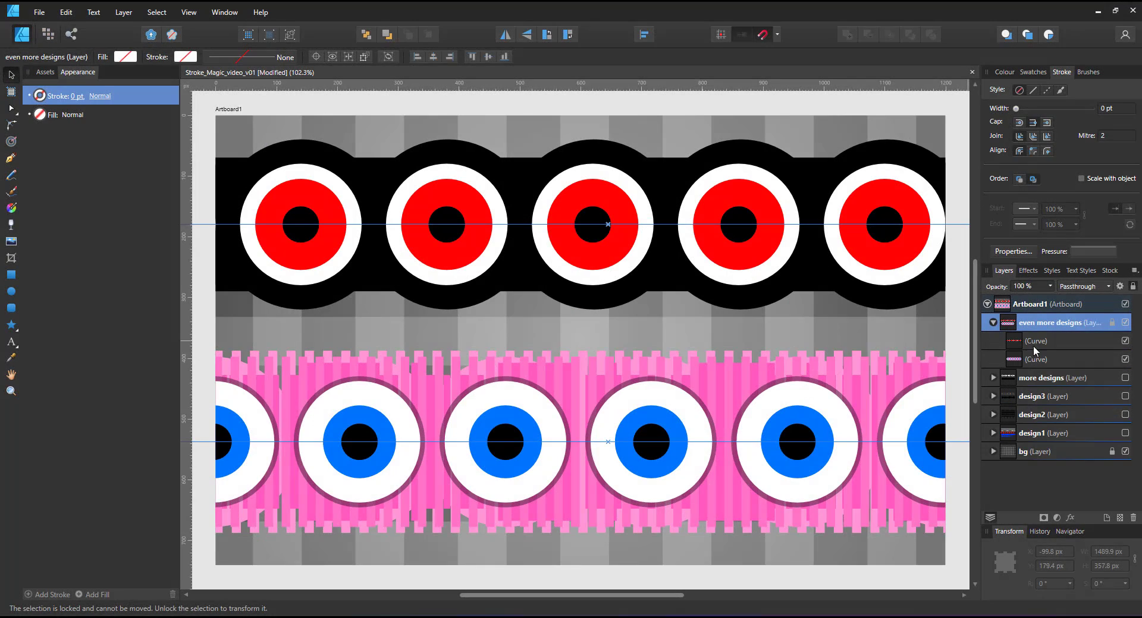
# Examine the upper eye curve by hiding its 60, 150, 200 and 220 pt strokes one by one and showing them again
pyautogui.click(947, 309)
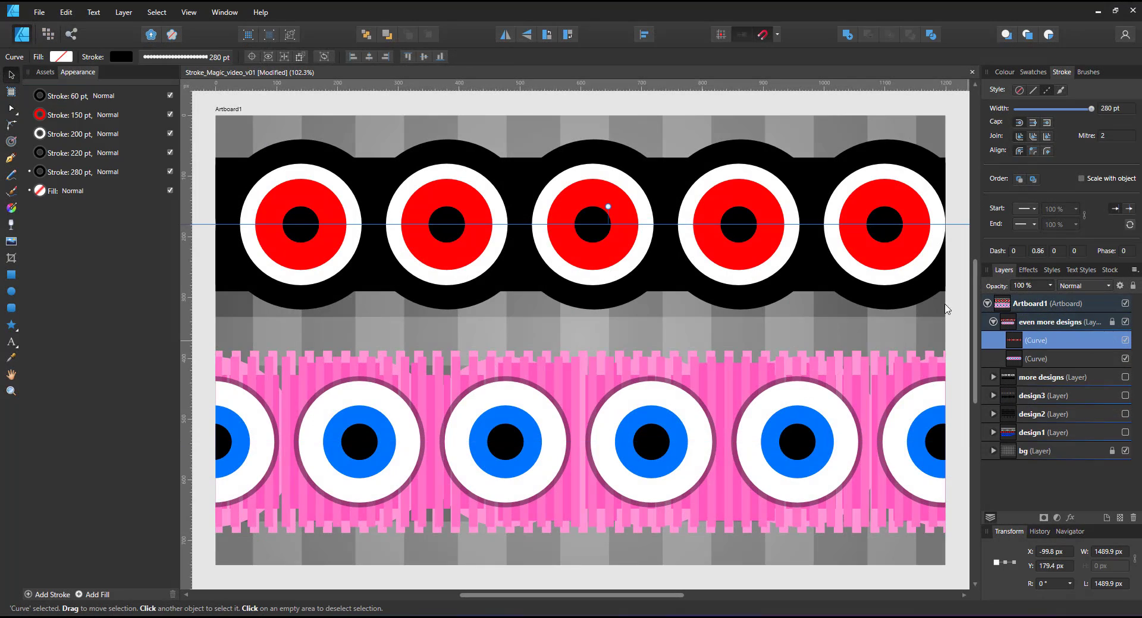
pyautogui.click(170, 95)
pyautogui.click(170, 114)
pyautogui.click(170, 134)
pyautogui.click(170, 153)
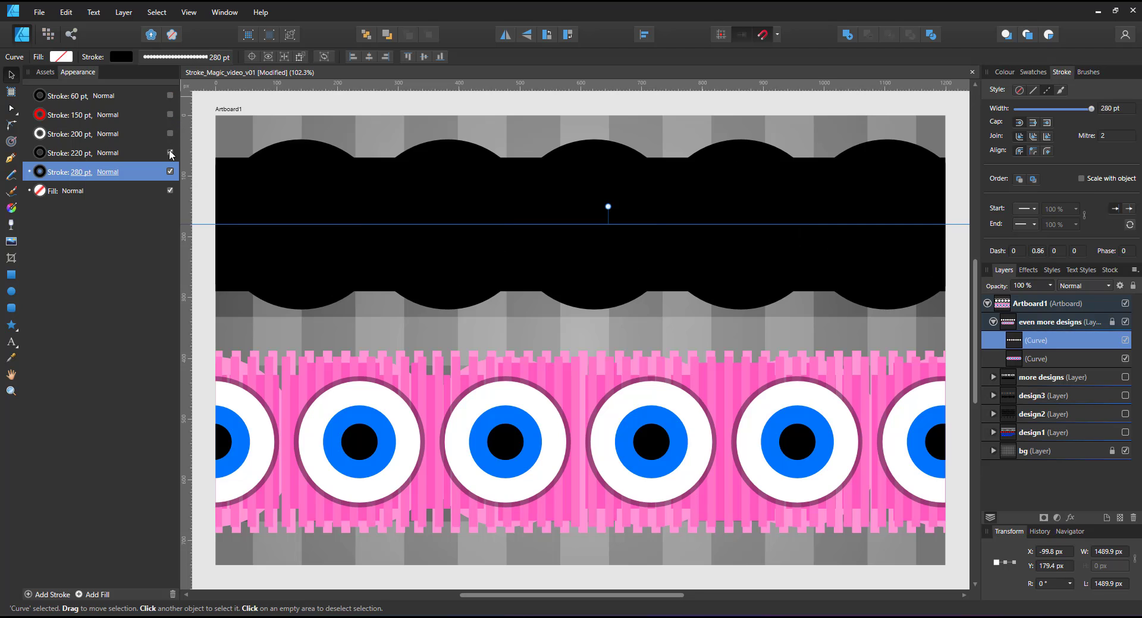
pyautogui.click(170, 153)
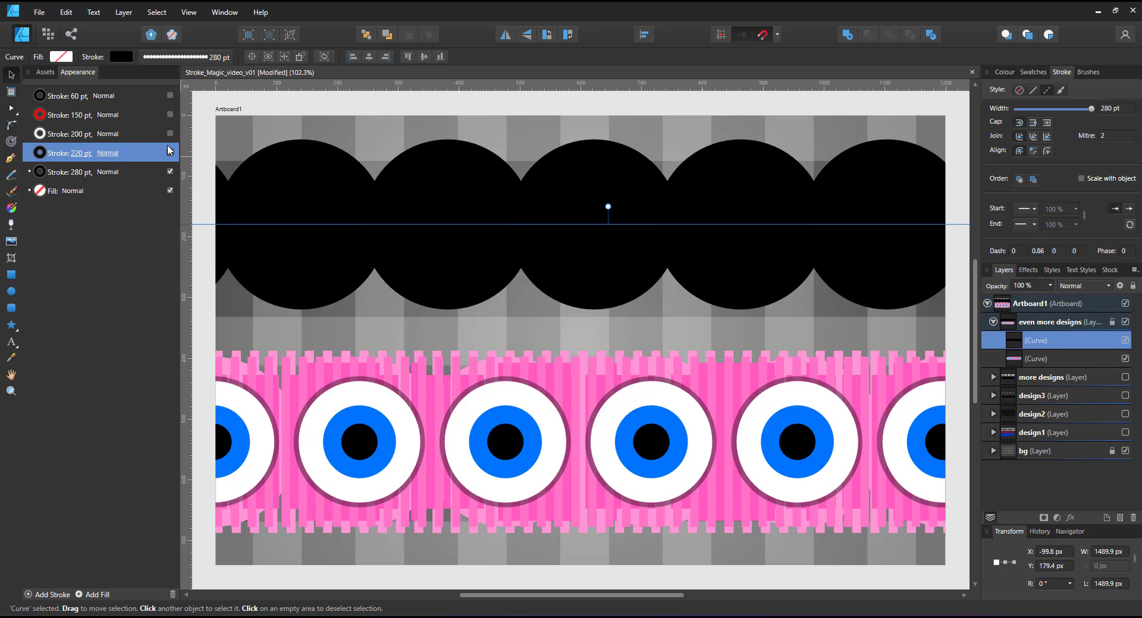
pyautogui.click(170, 133)
pyautogui.click(170, 114)
pyautogui.click(170, 95)
# Recolour the upper eye curve's red 150 pt stroke dark green with hue 110 and lightness 31
pyautogui.click(162, 110)
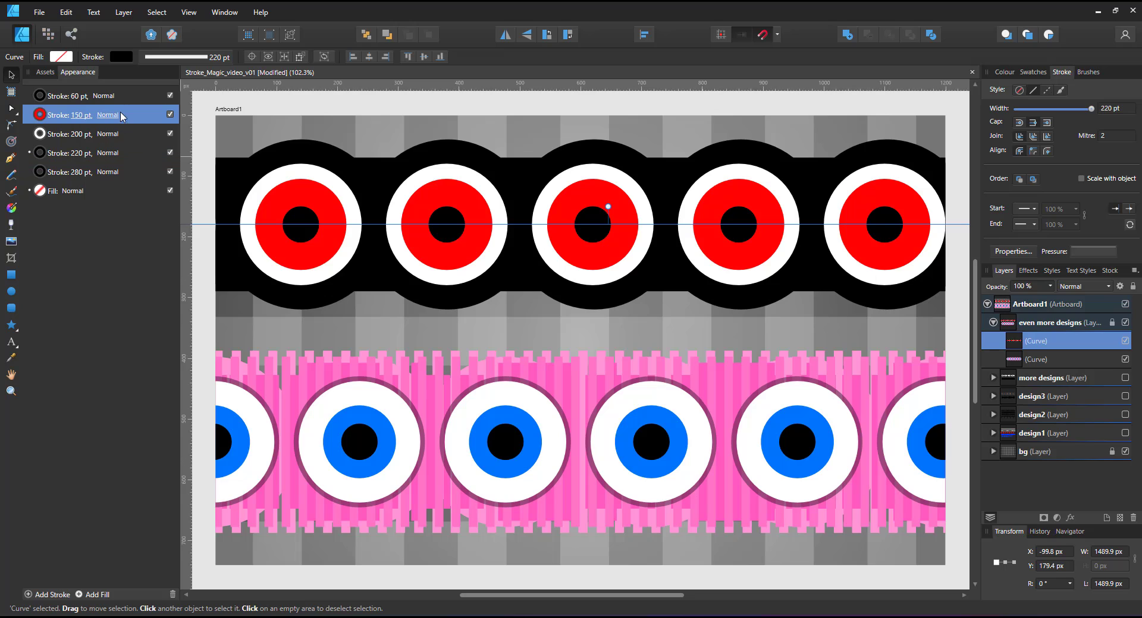
pyautogui.click(1004, 72)
pyautogui.click(1033, 122)
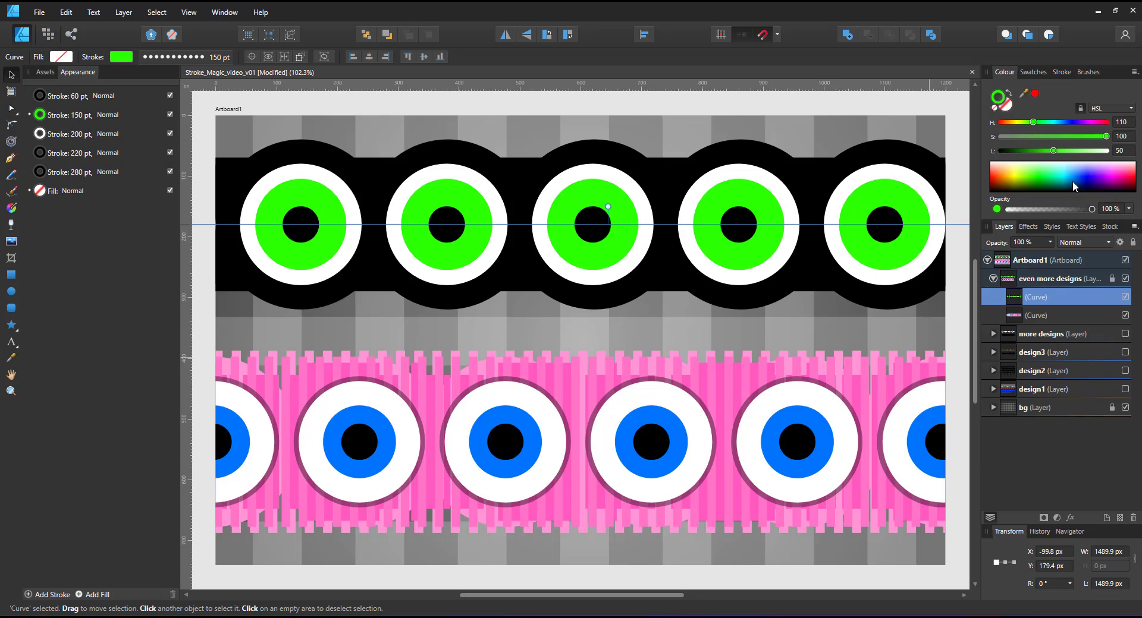
pyautogui.click(1034, 151)
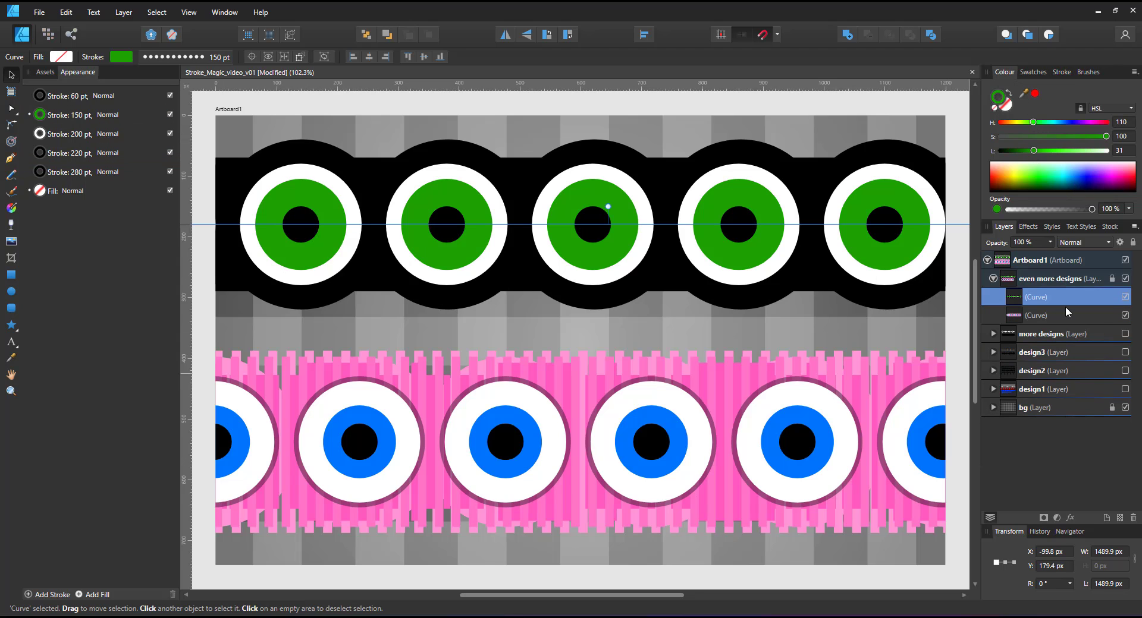
# Examine the pink eye curve by hiding its strokes one by one down to the 300 pt base stripes
pyautogui.click(1125, 297)
pyautogui.click(1100, 315)
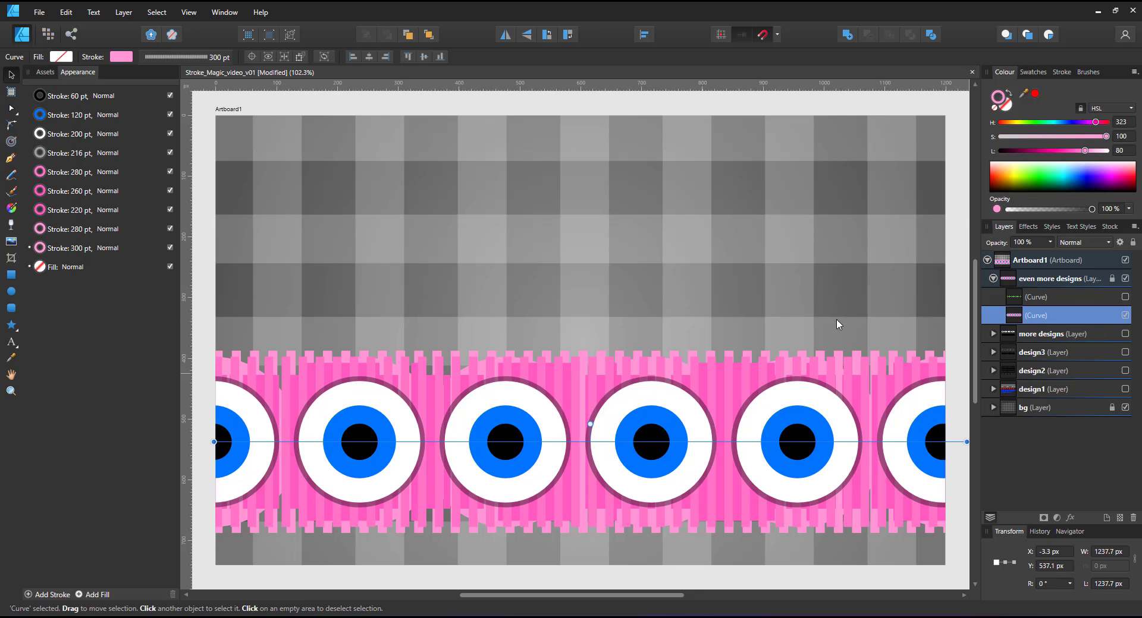
pyautogui.click(1124, 296)
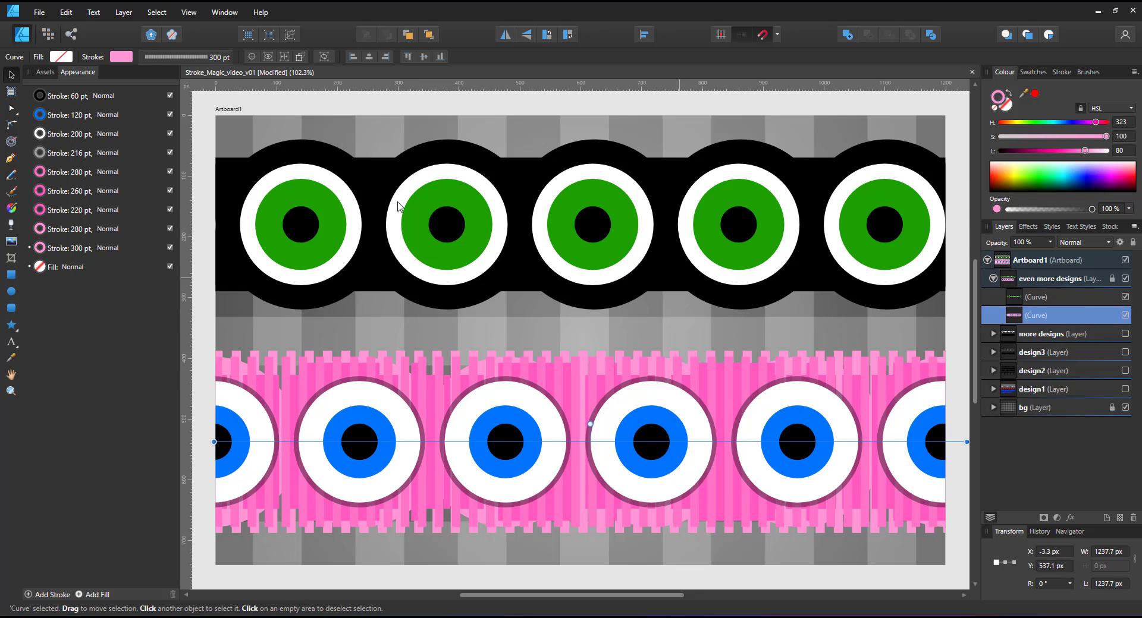
pyautogui.click(170, 95)
pyautogui.click(170, 115)
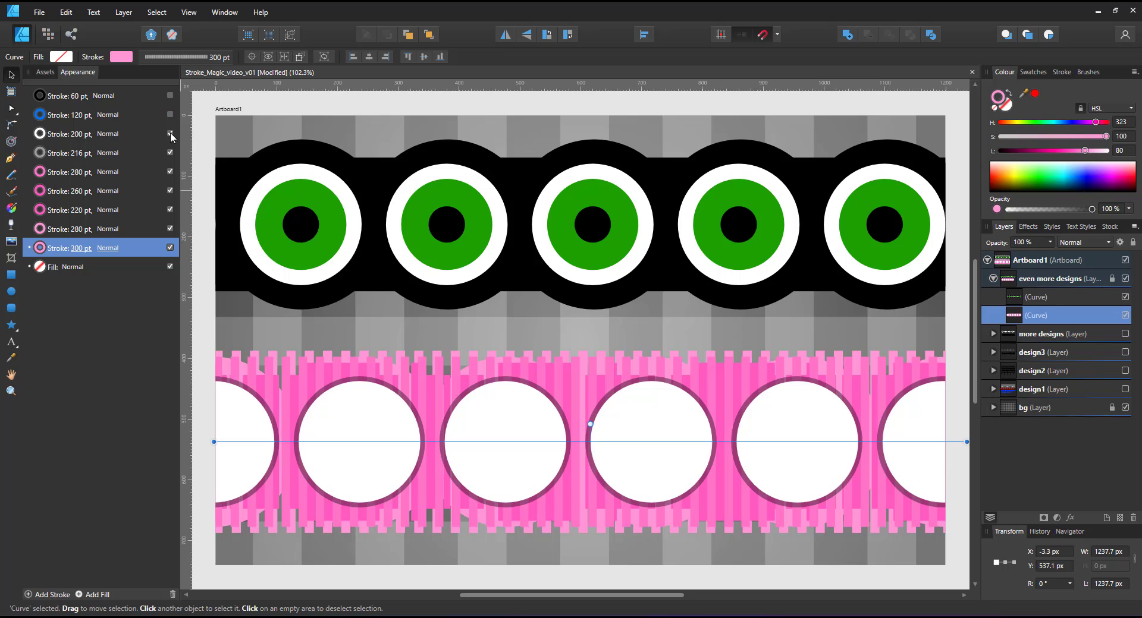
pyautogui.click(170, 134)
pyautogui.click(170, 152)
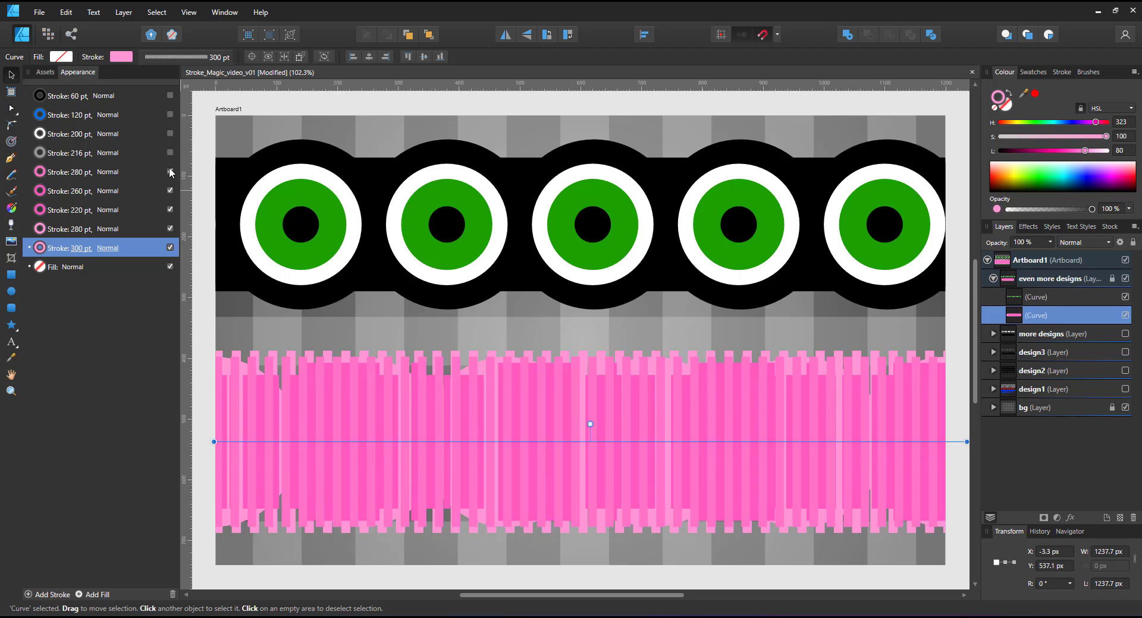
pyautogui.click(170, 172)
pyautogui.click(170, 191)
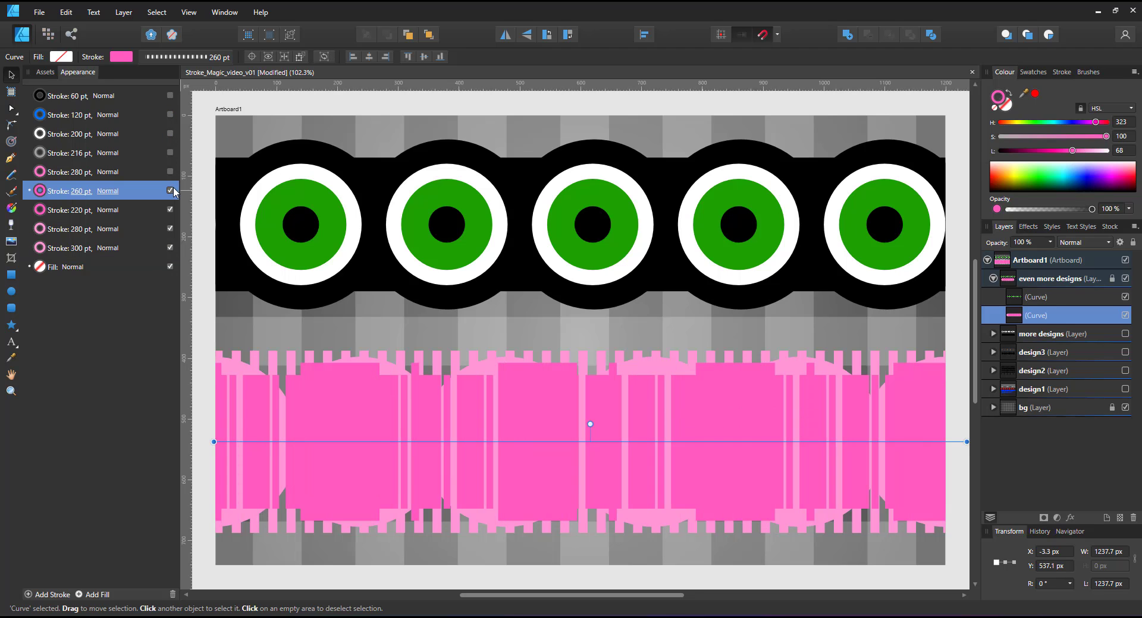
pyautogui.click(170, 209)
pyautogui.click(170, 228)
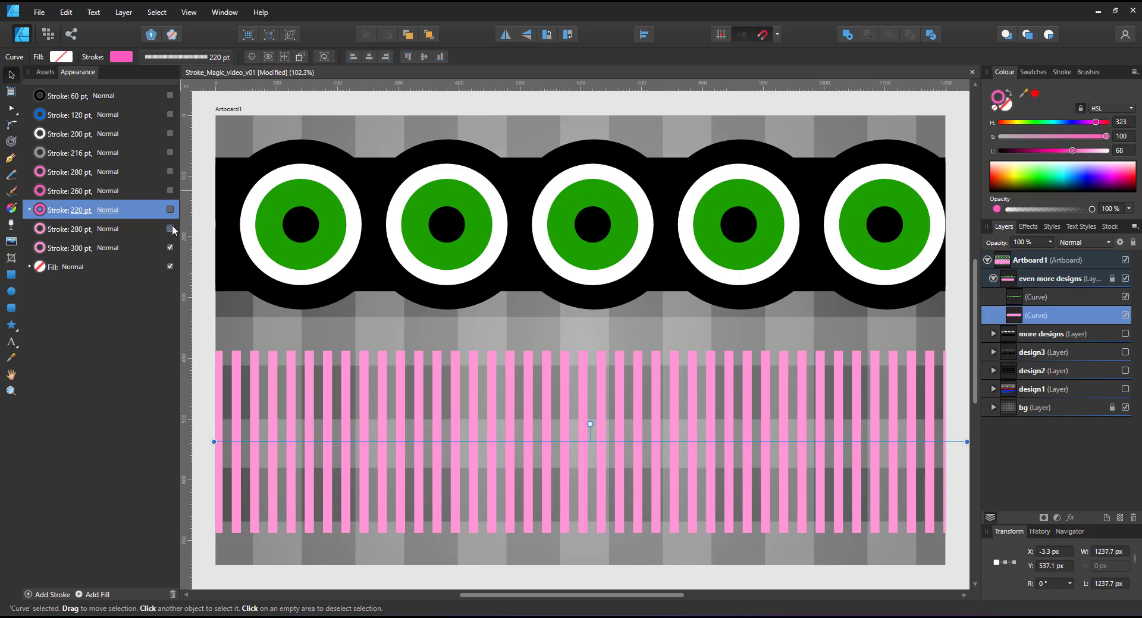
# Show the pink eye curve's hidden strokes again, from the lower 280 pt stroke up to the 60 pt pupil
pyautogui.click(170, 229)
pyautogui.click(170, 209)
pyautogui.click(170, 190)
pyautogui.click(171, 171)
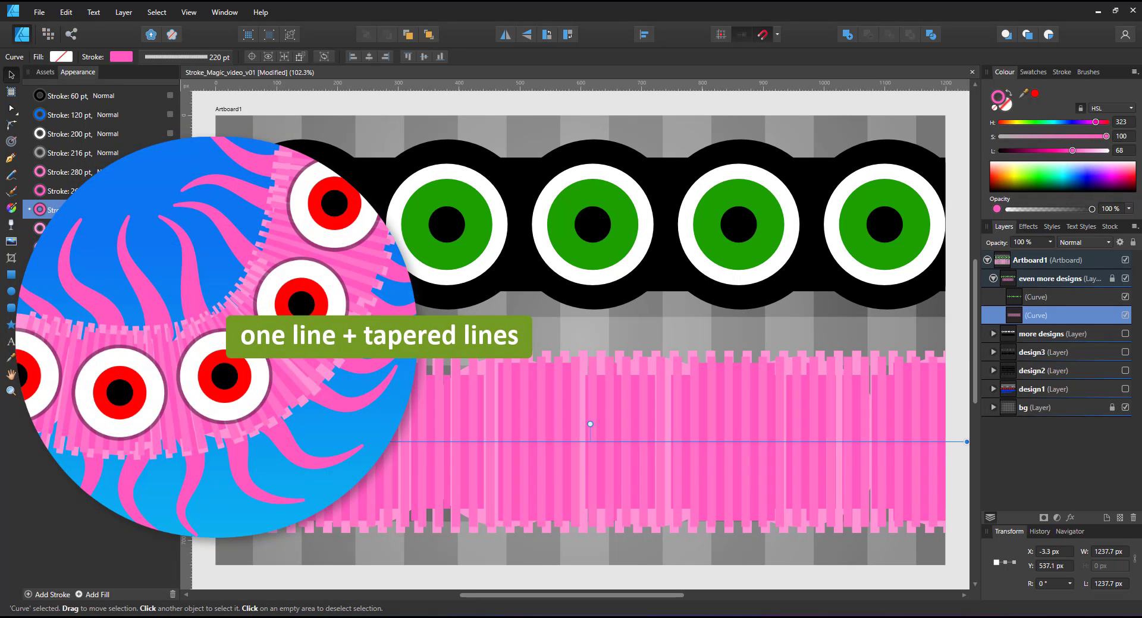
pyautogui.click(170, 152)
pyautogui.click(170, 134)
pyautogui.click(170, 115)
pyautogui.click(170, 96)
# Recolour the pink eye curve's blue 120 pt stroke red and clear the selection
pyautogui.click(151, 118)
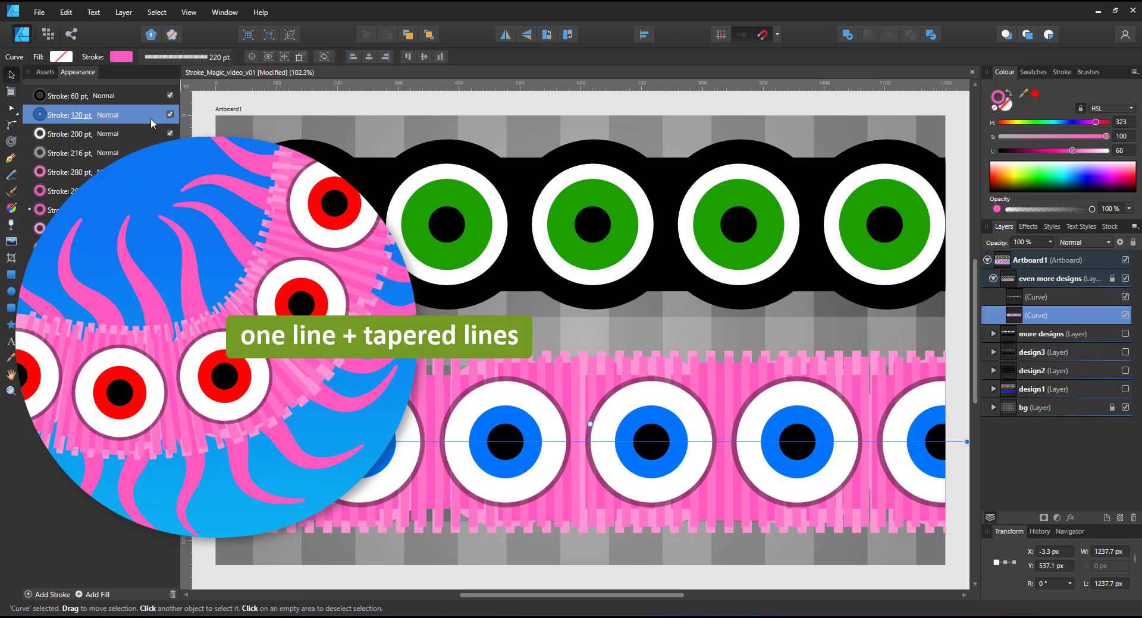
pyautogui.click(1034, 94)
pyautogui.click(255, 578)
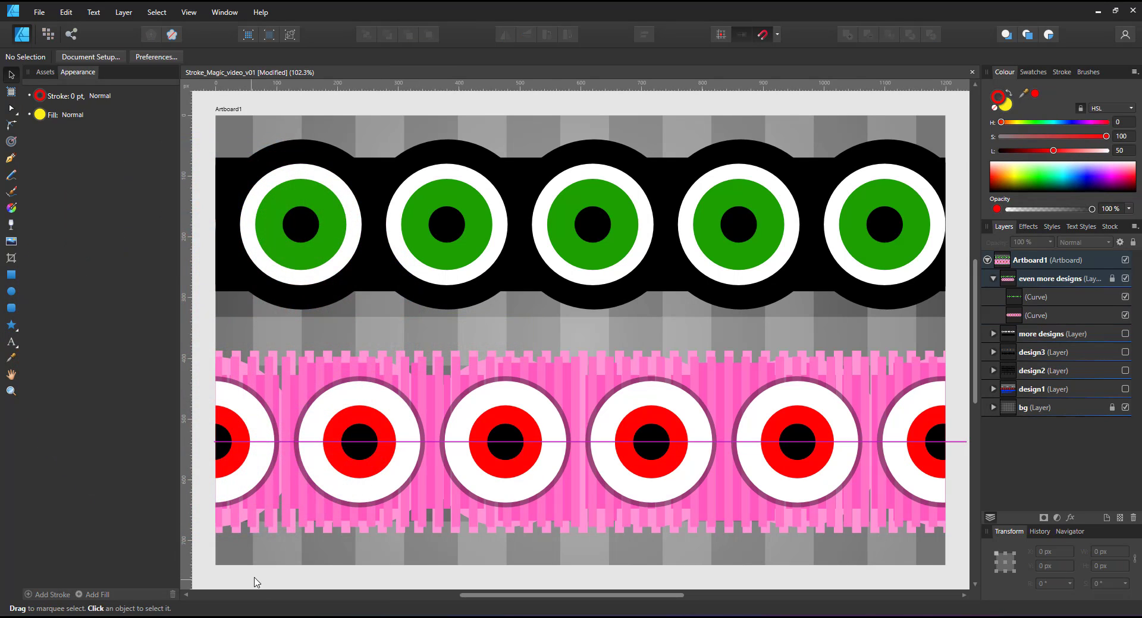